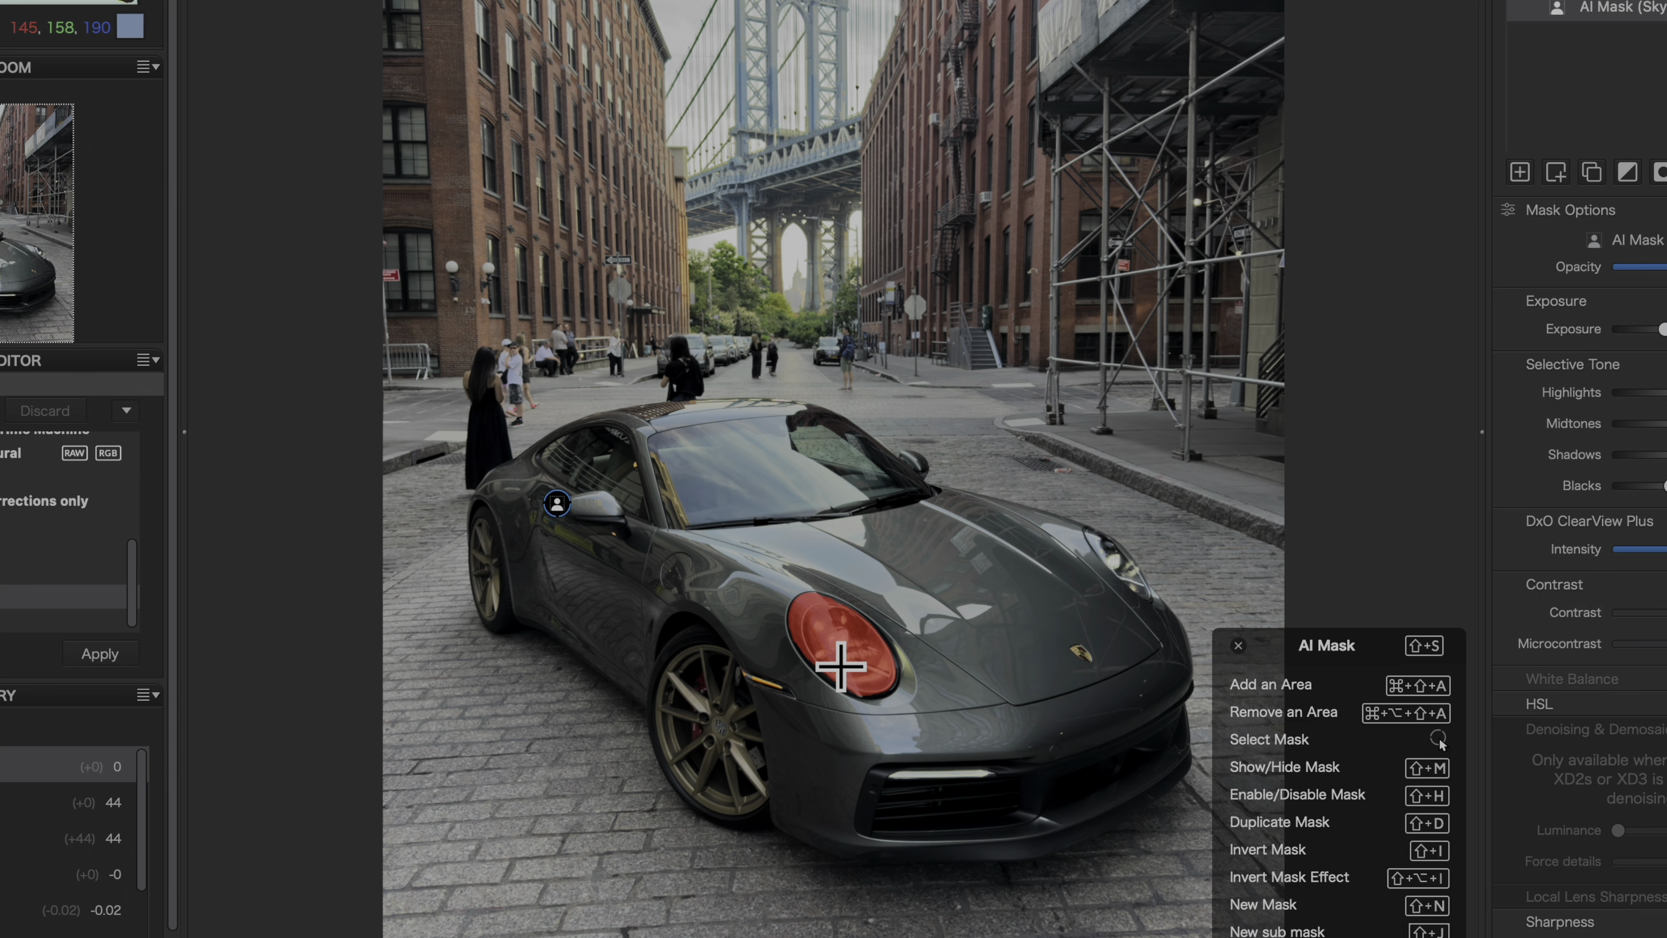
# Add AI masks on the car's rear wheel and on another area of the street photo
pyautogui.click(717, 771)
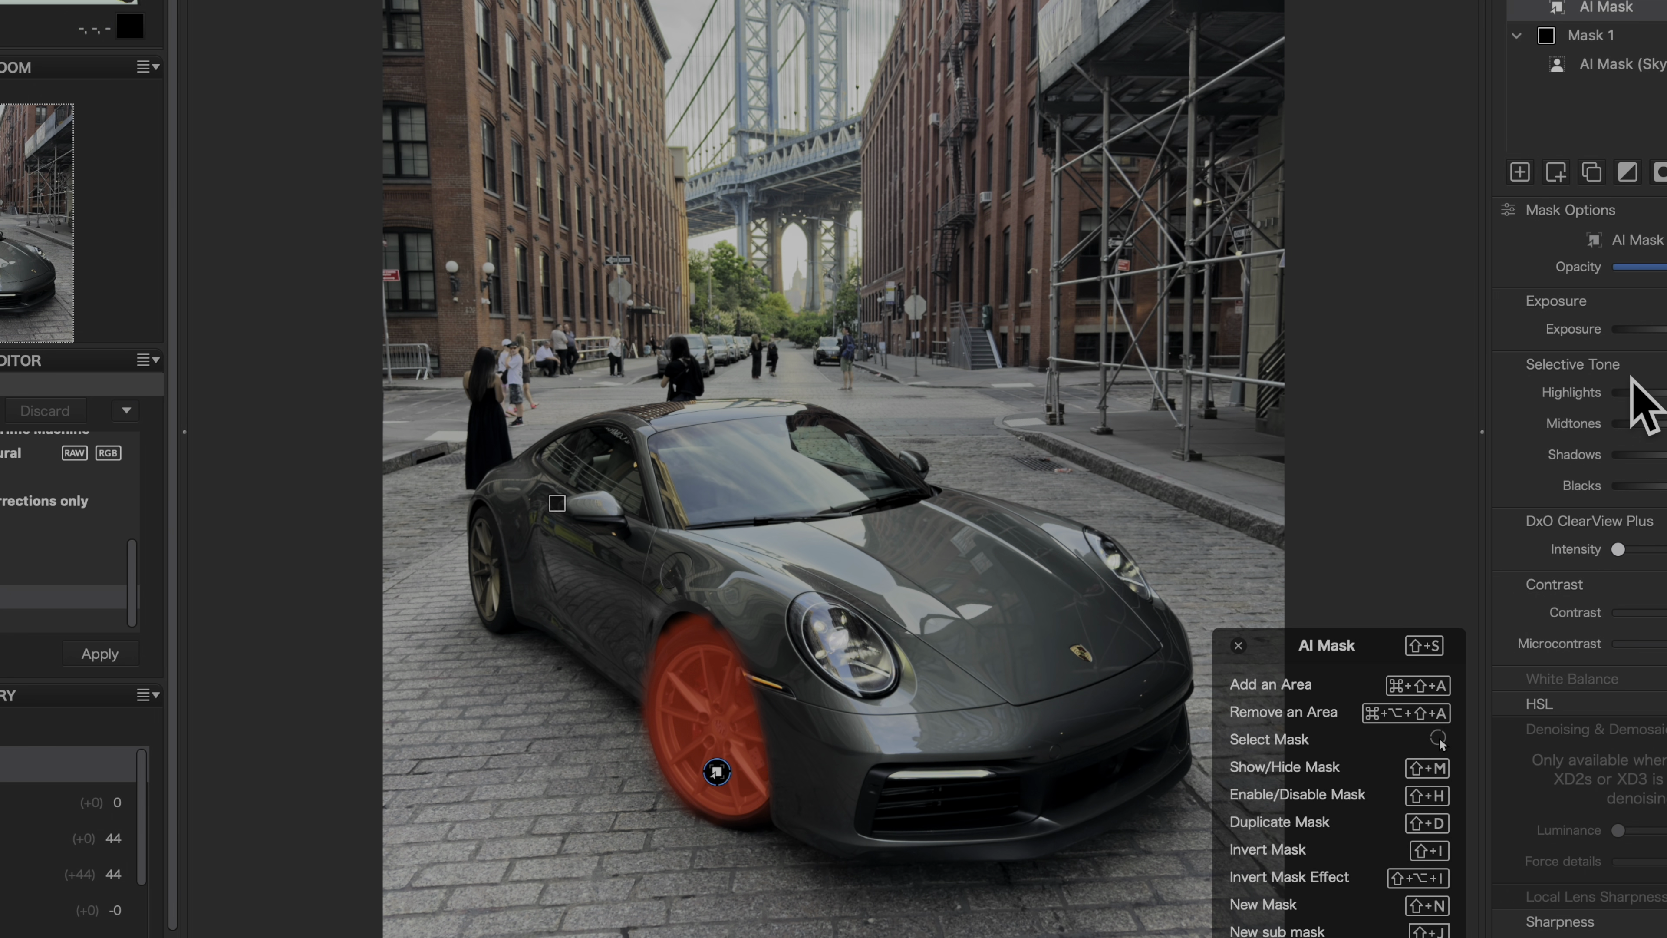
pyautogui.click(995, 415)
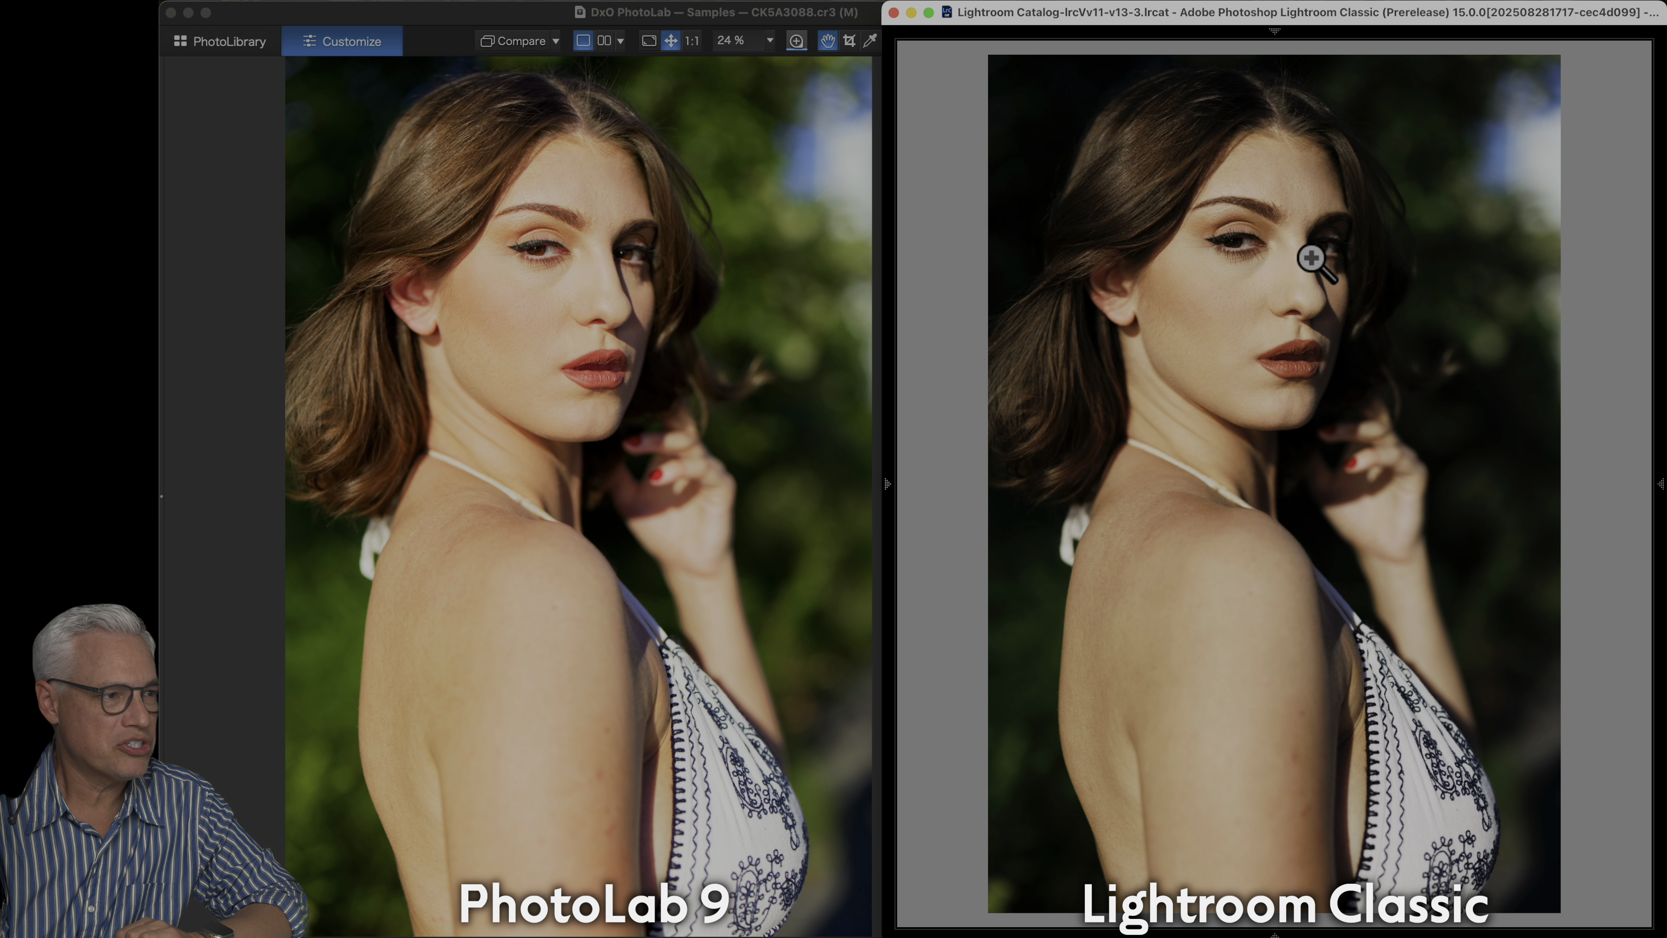
# Zoom into the model's eye in both PhotoLab and Lightroom to compare detail
pyautogui.click(1258, 264)
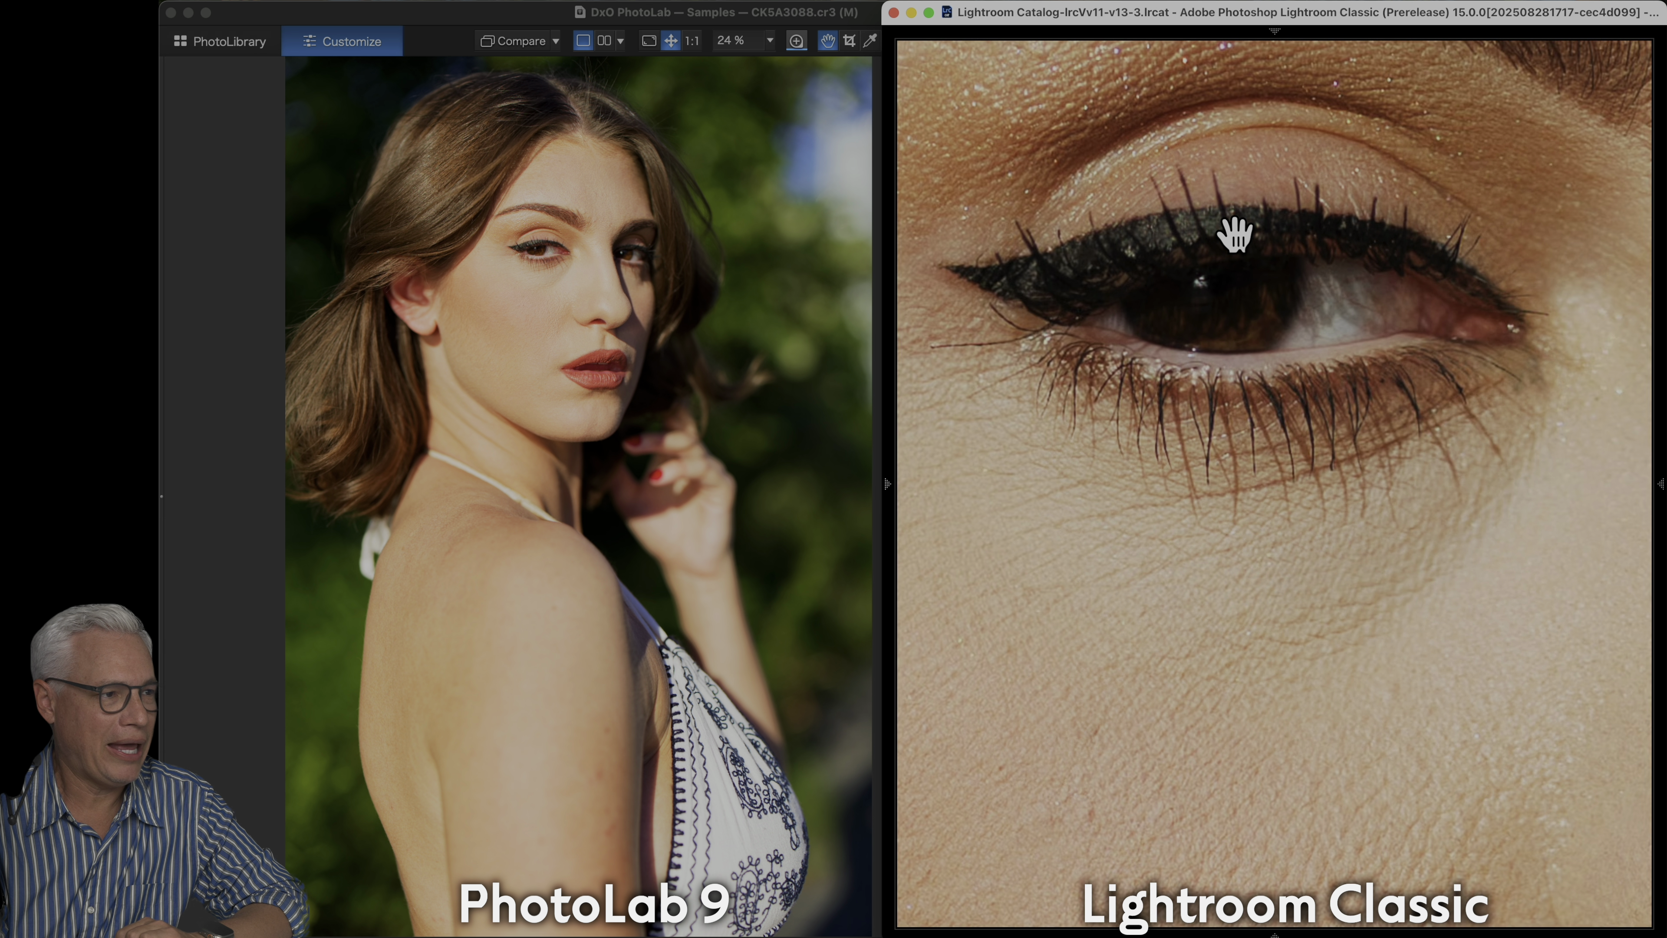
pyautogui.click(521, 346)
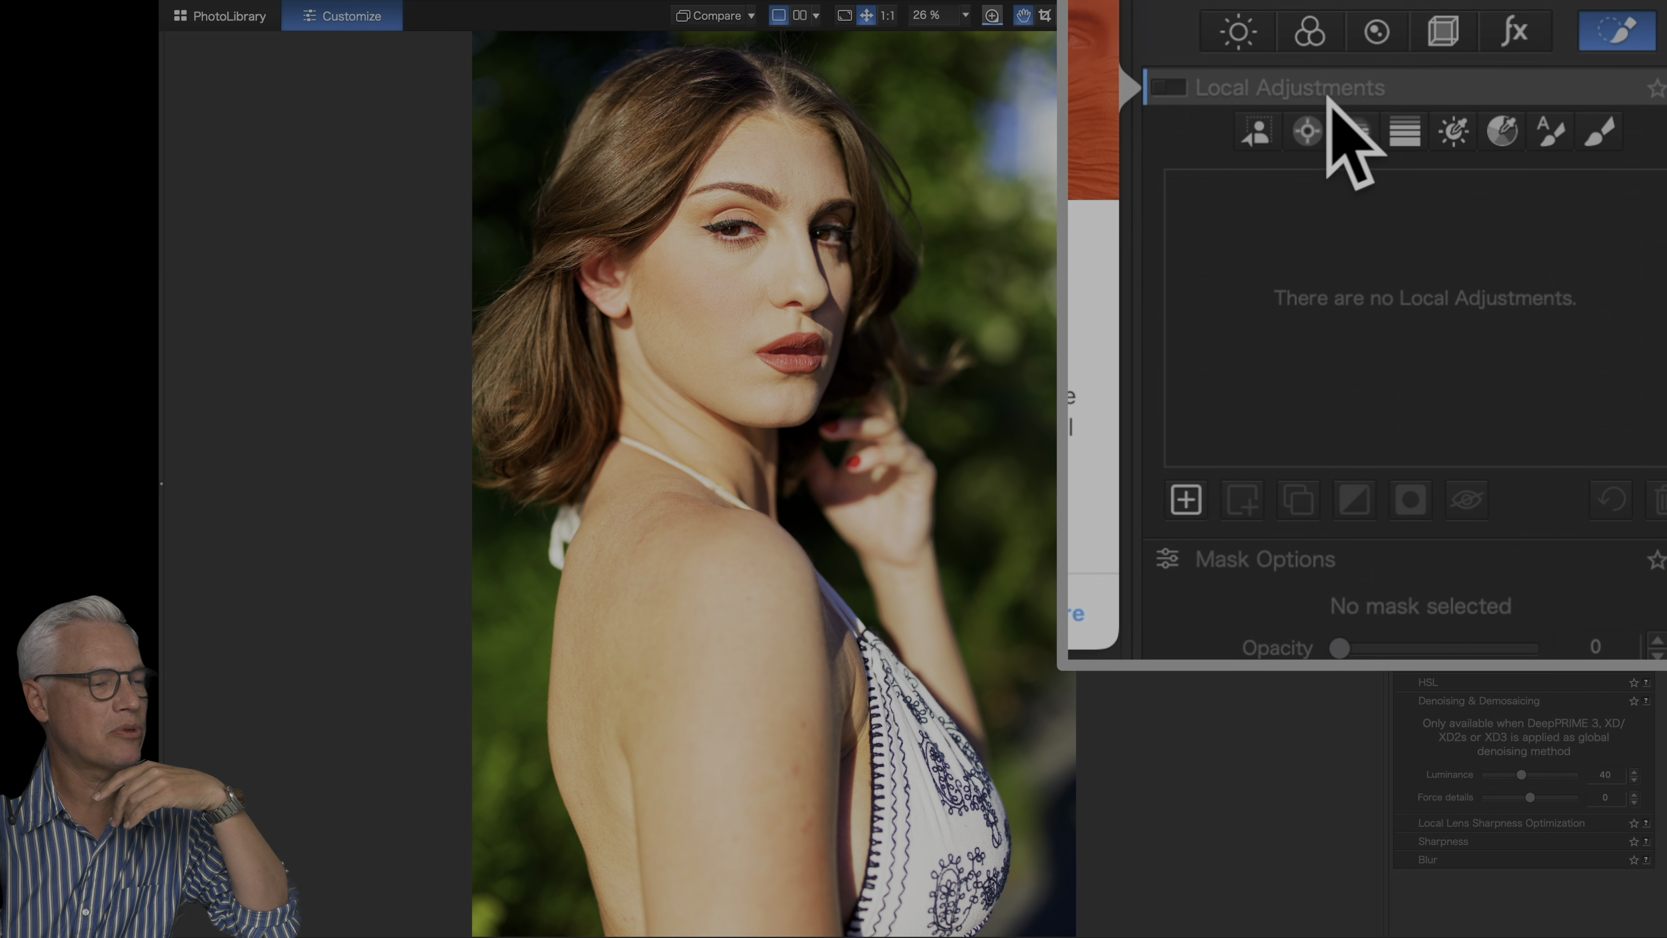
# Start AI masking on the portrait and show the list of detectable subject types
pyautogui.click(1255, 129)
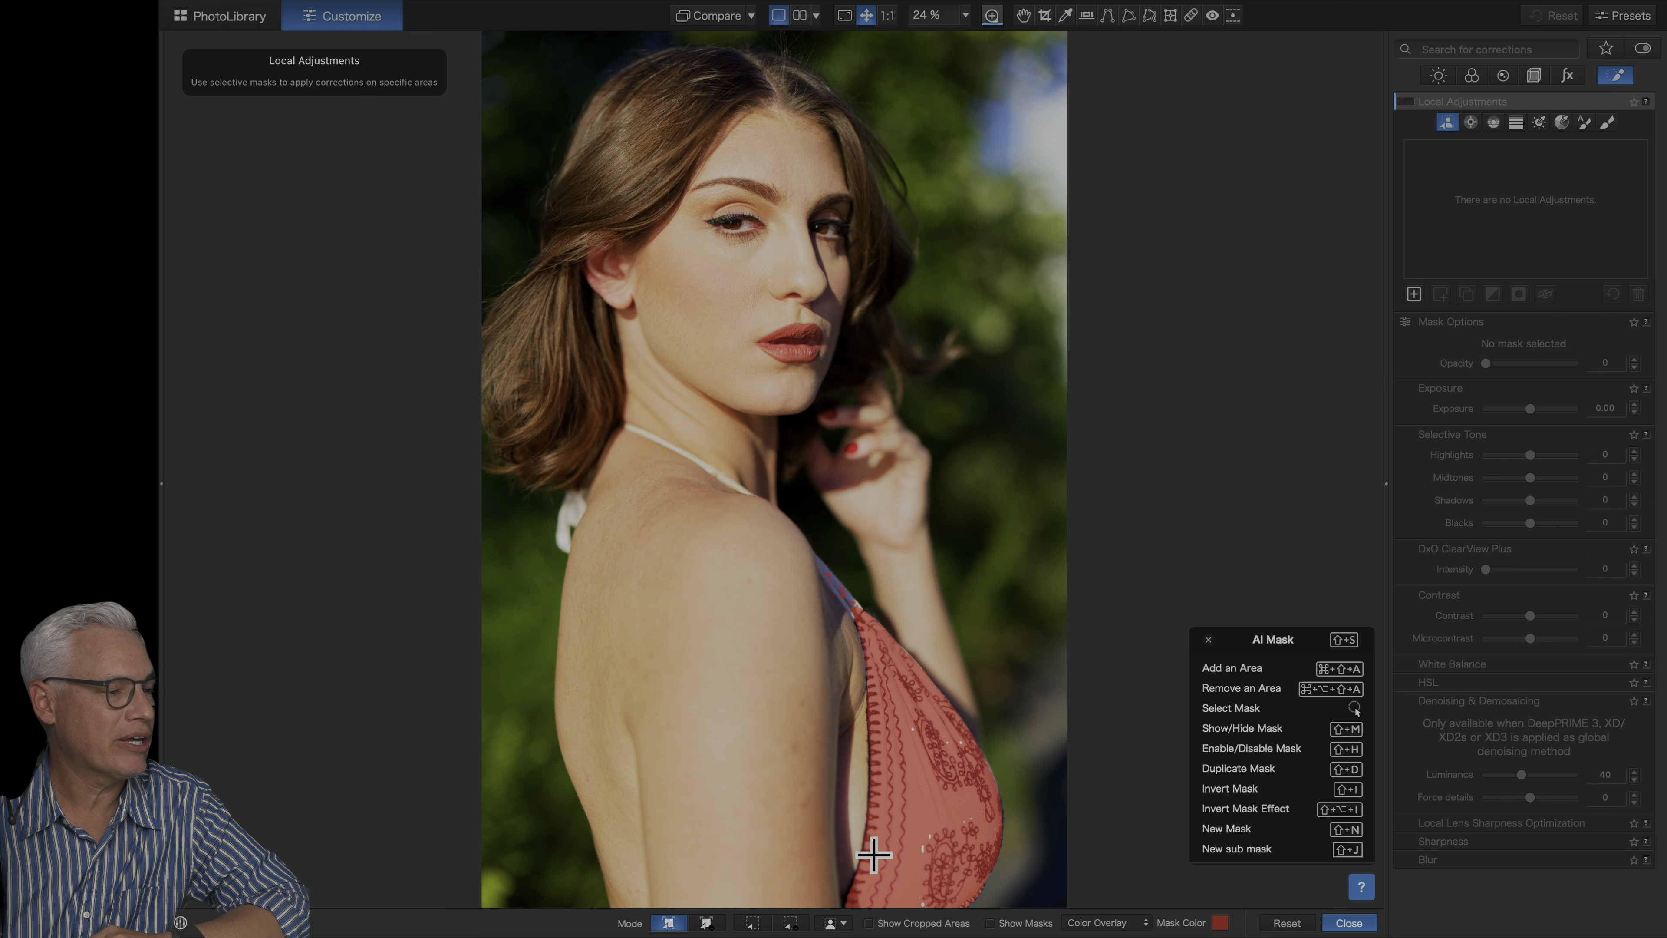
pyautogui.click(844, 922)
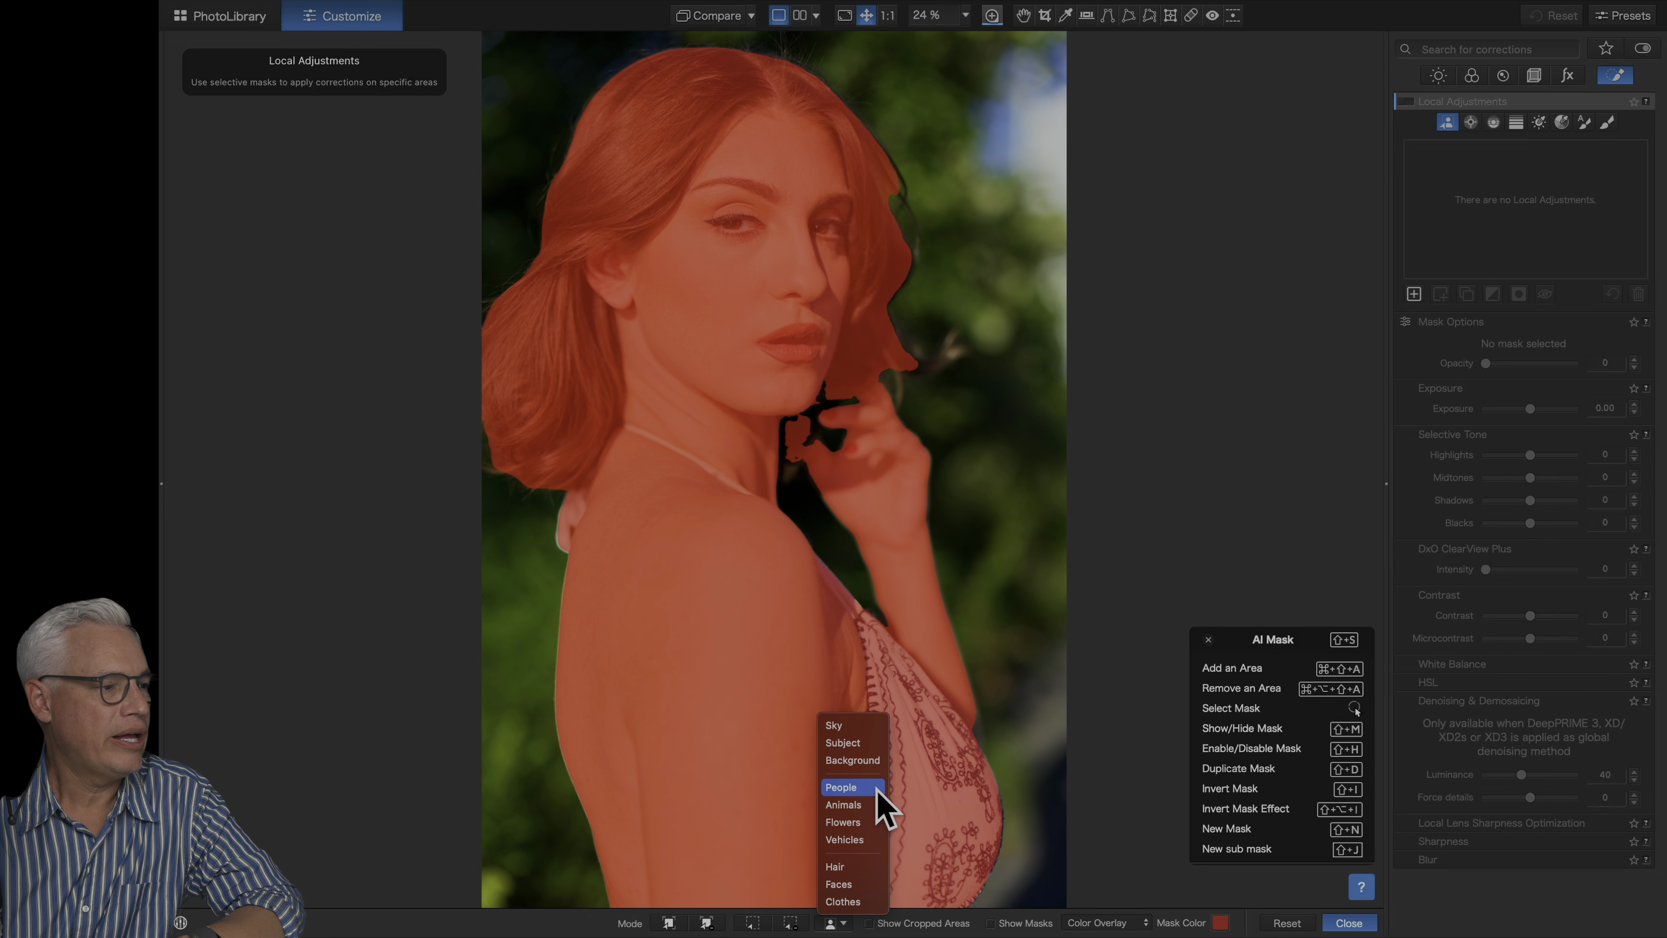
# Mask the woman with a People AI mask set to Exposure -0.50 and Microcontrast -56
pyautogui.click(877, 796)
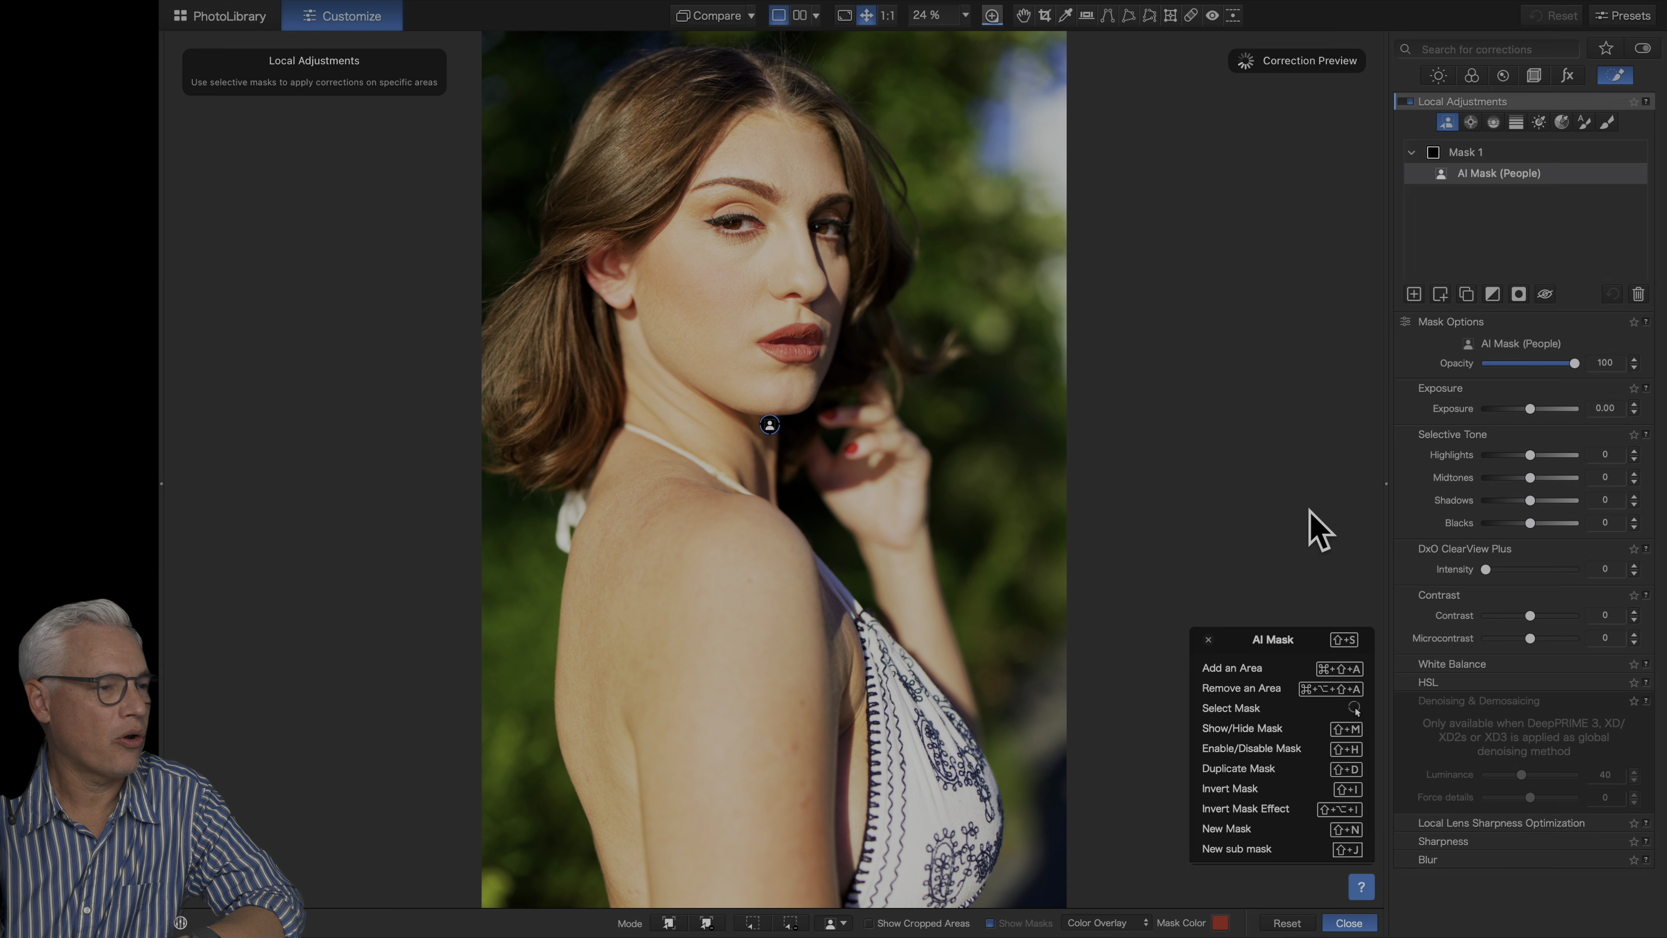
pyautogui.moveTo(1530, 409); pyautogui.dragTo(1521, 409)
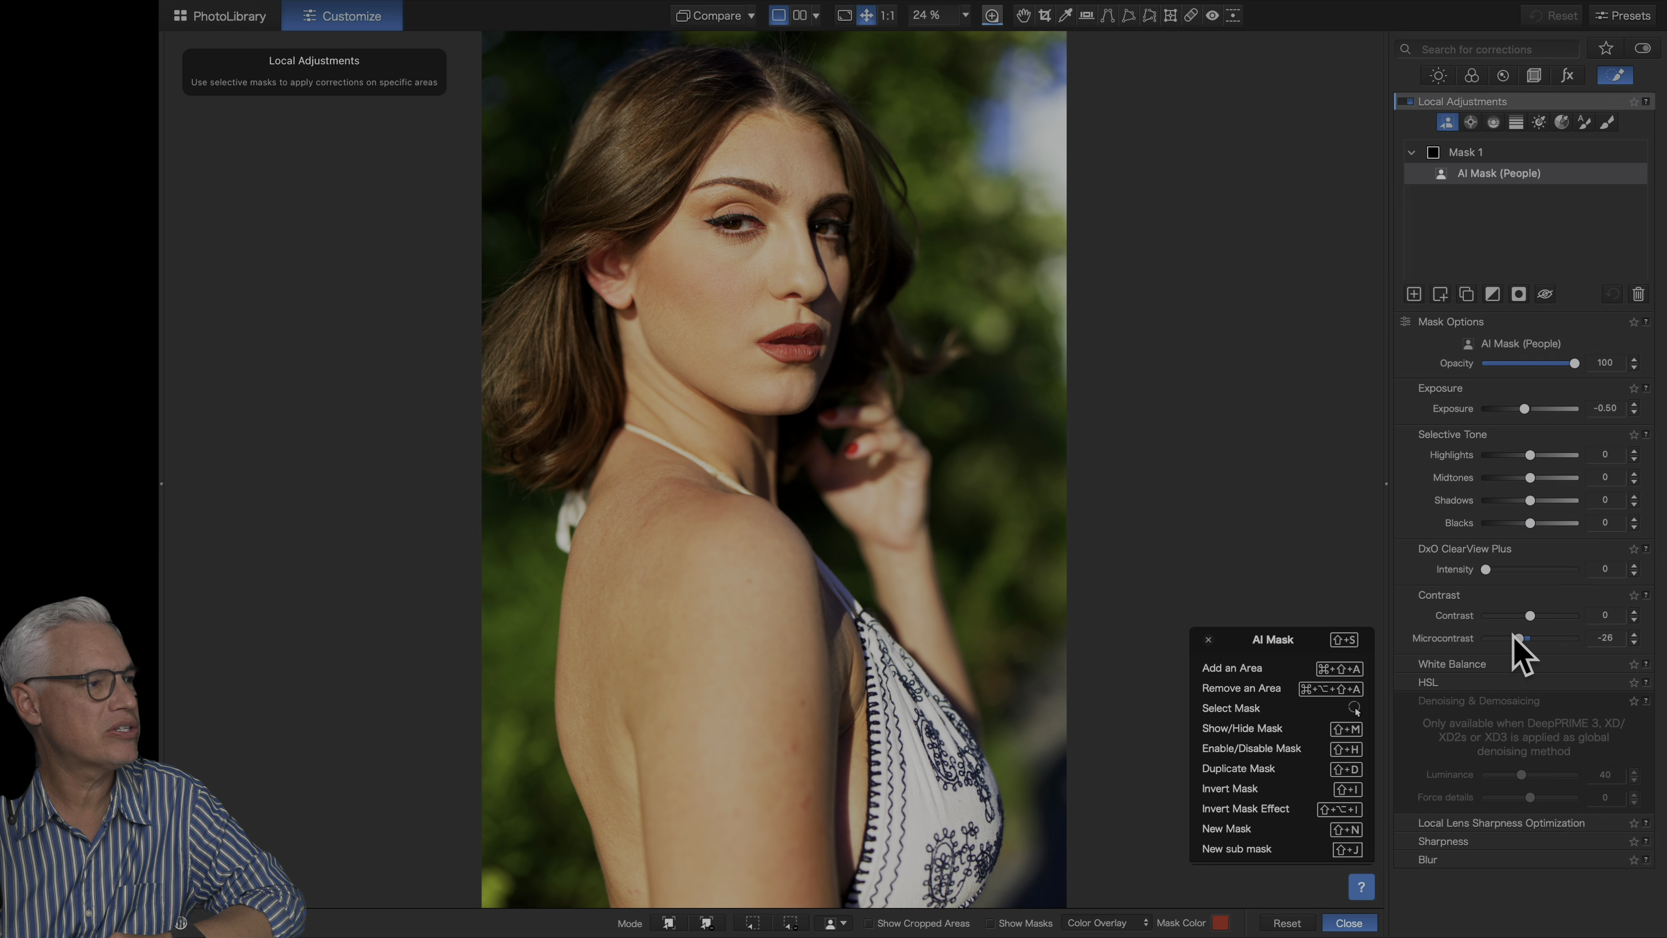
pyautogui.moveTo(1507, 635); pyautogui.dragTo(1518, 636)
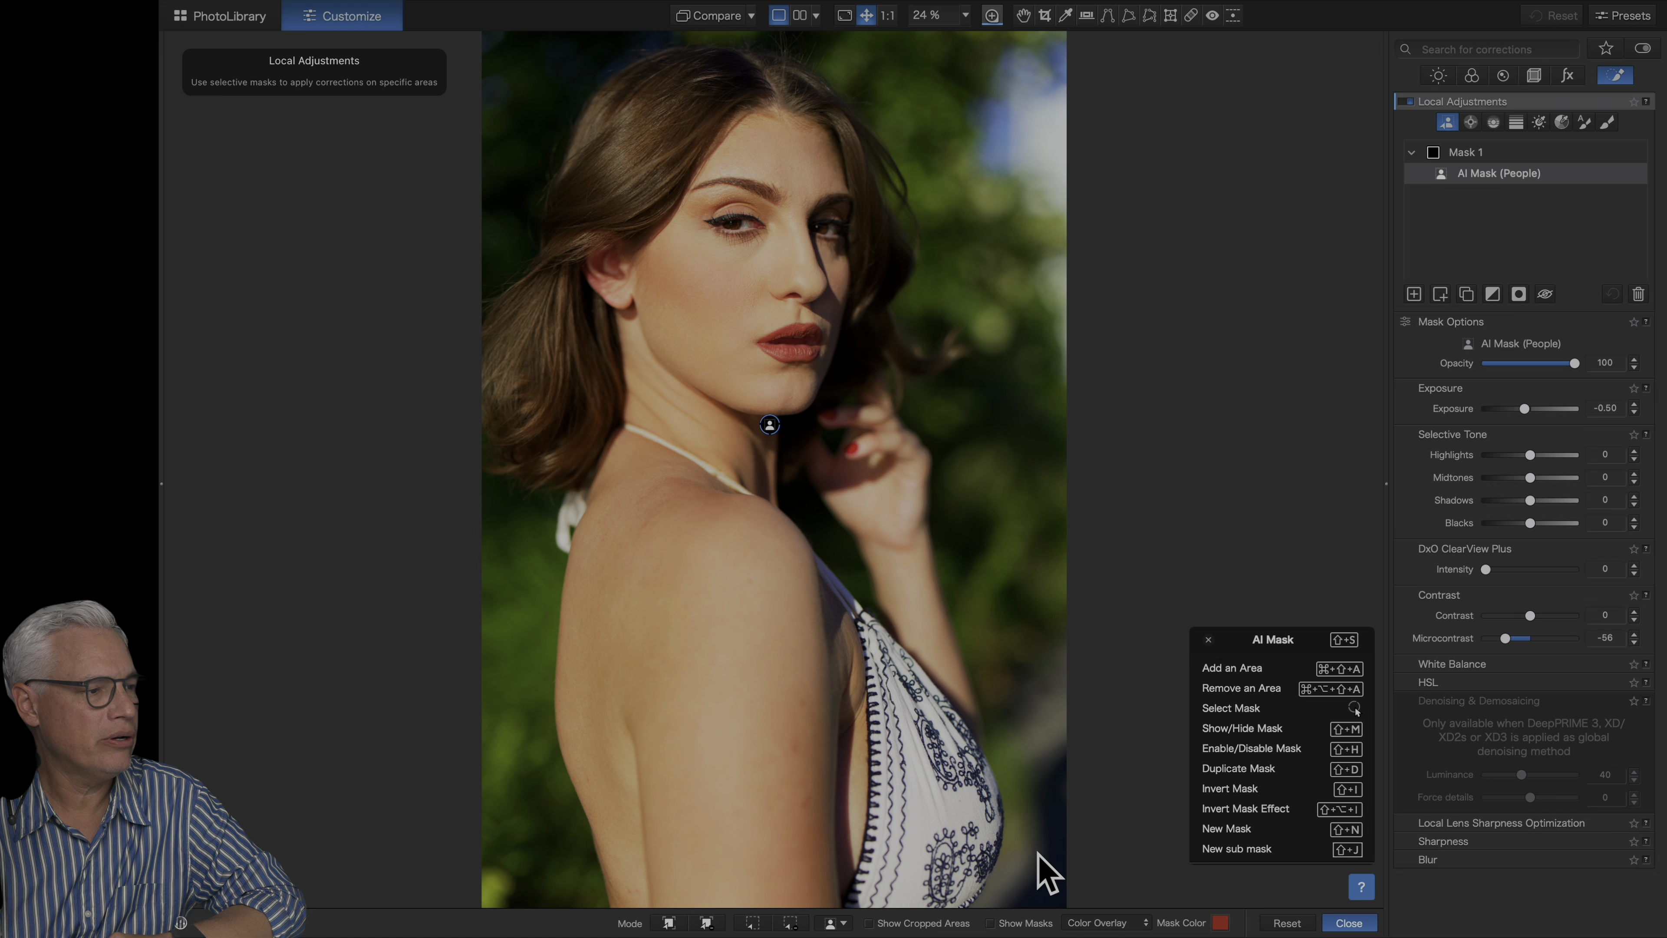
# Add a Hair AI mask with Exposure 0.70, Blacks -25 and ClearView Plus 80
pyautogui.click(845, 918)
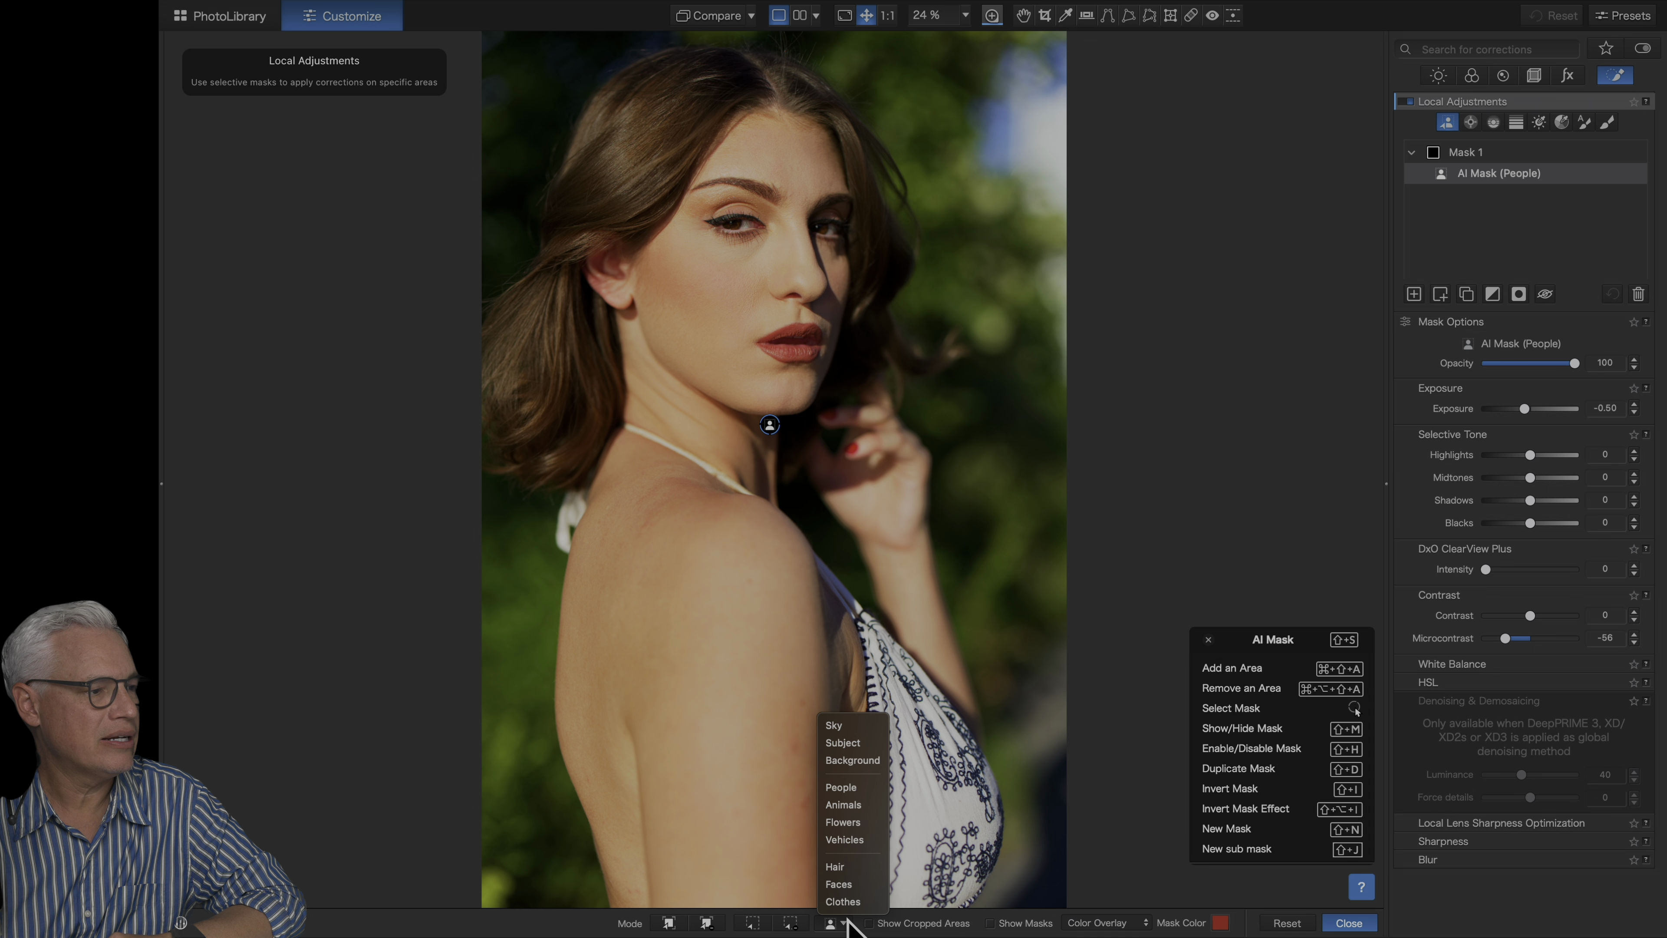
pyautogui.click(859, 869)
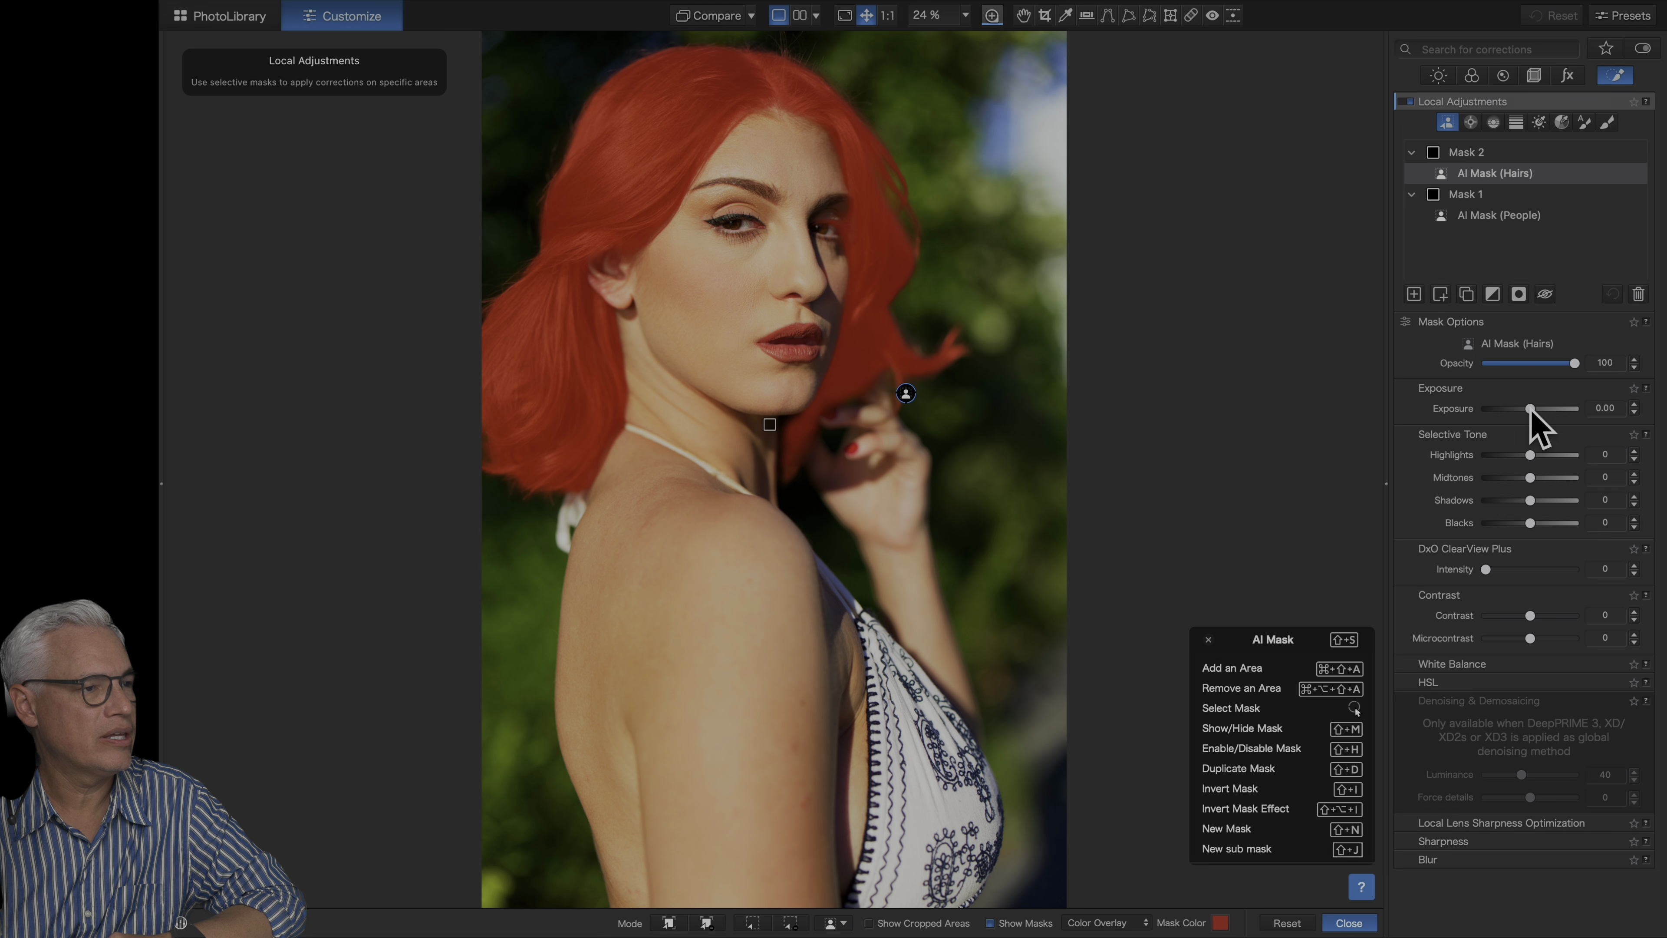
pyautogui.moveTo(1530, 409); pyautogui.dragTo(1534, 409)
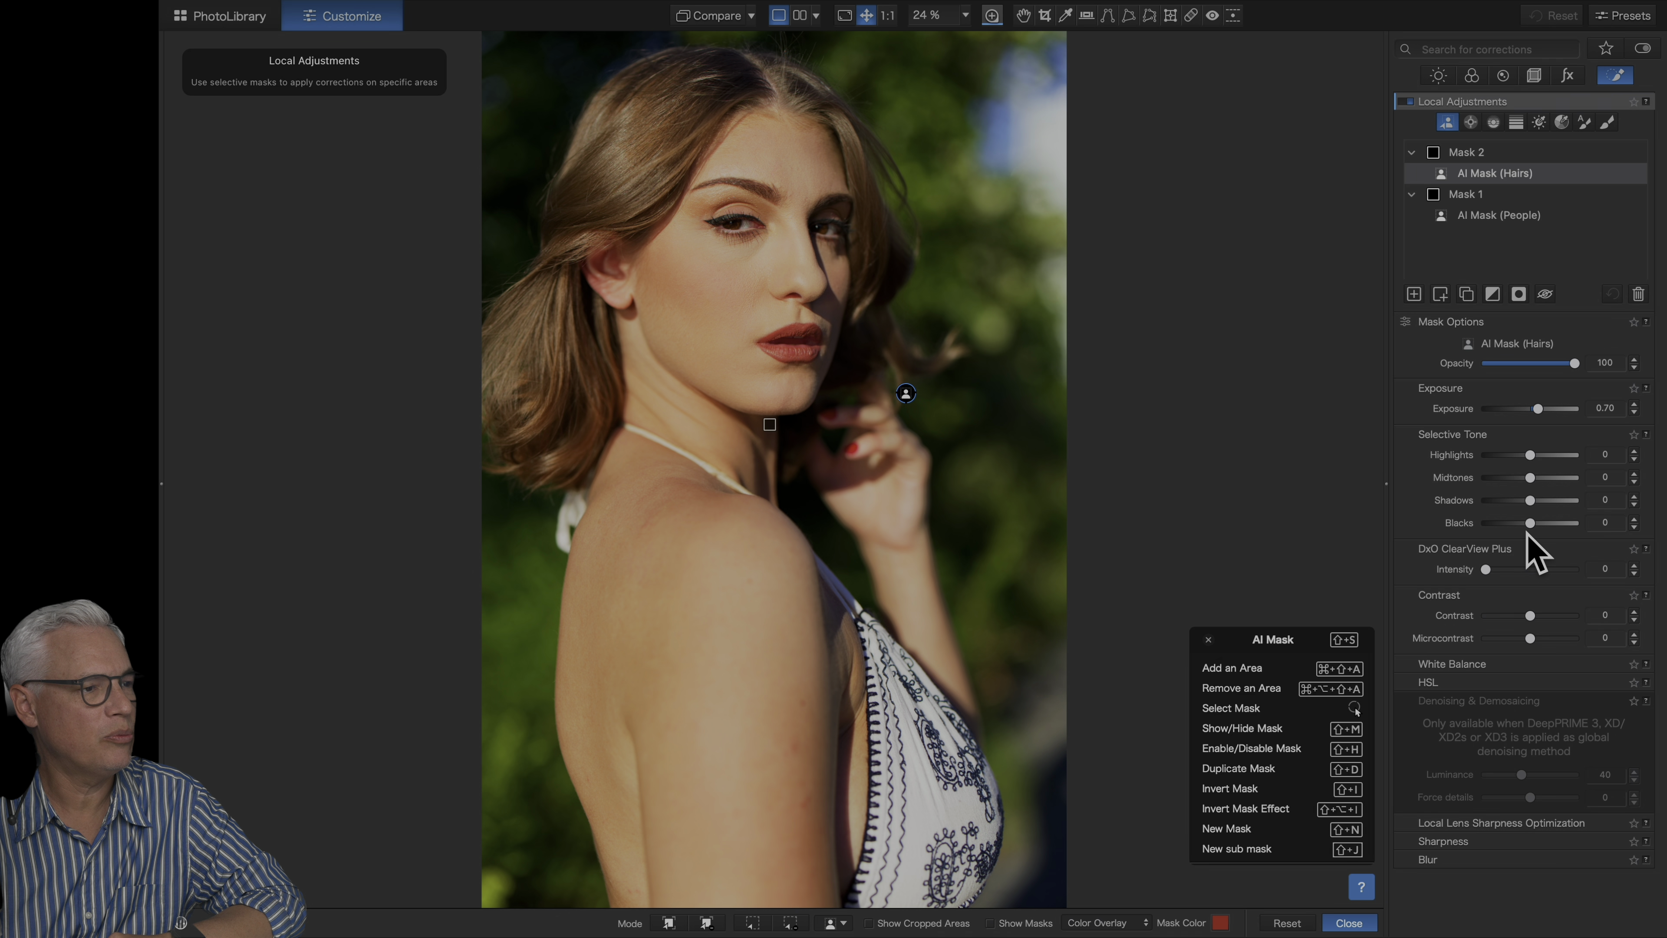
pyautogui.moveTo(1531, 523); pyautogui.dragTo(1517, 524)
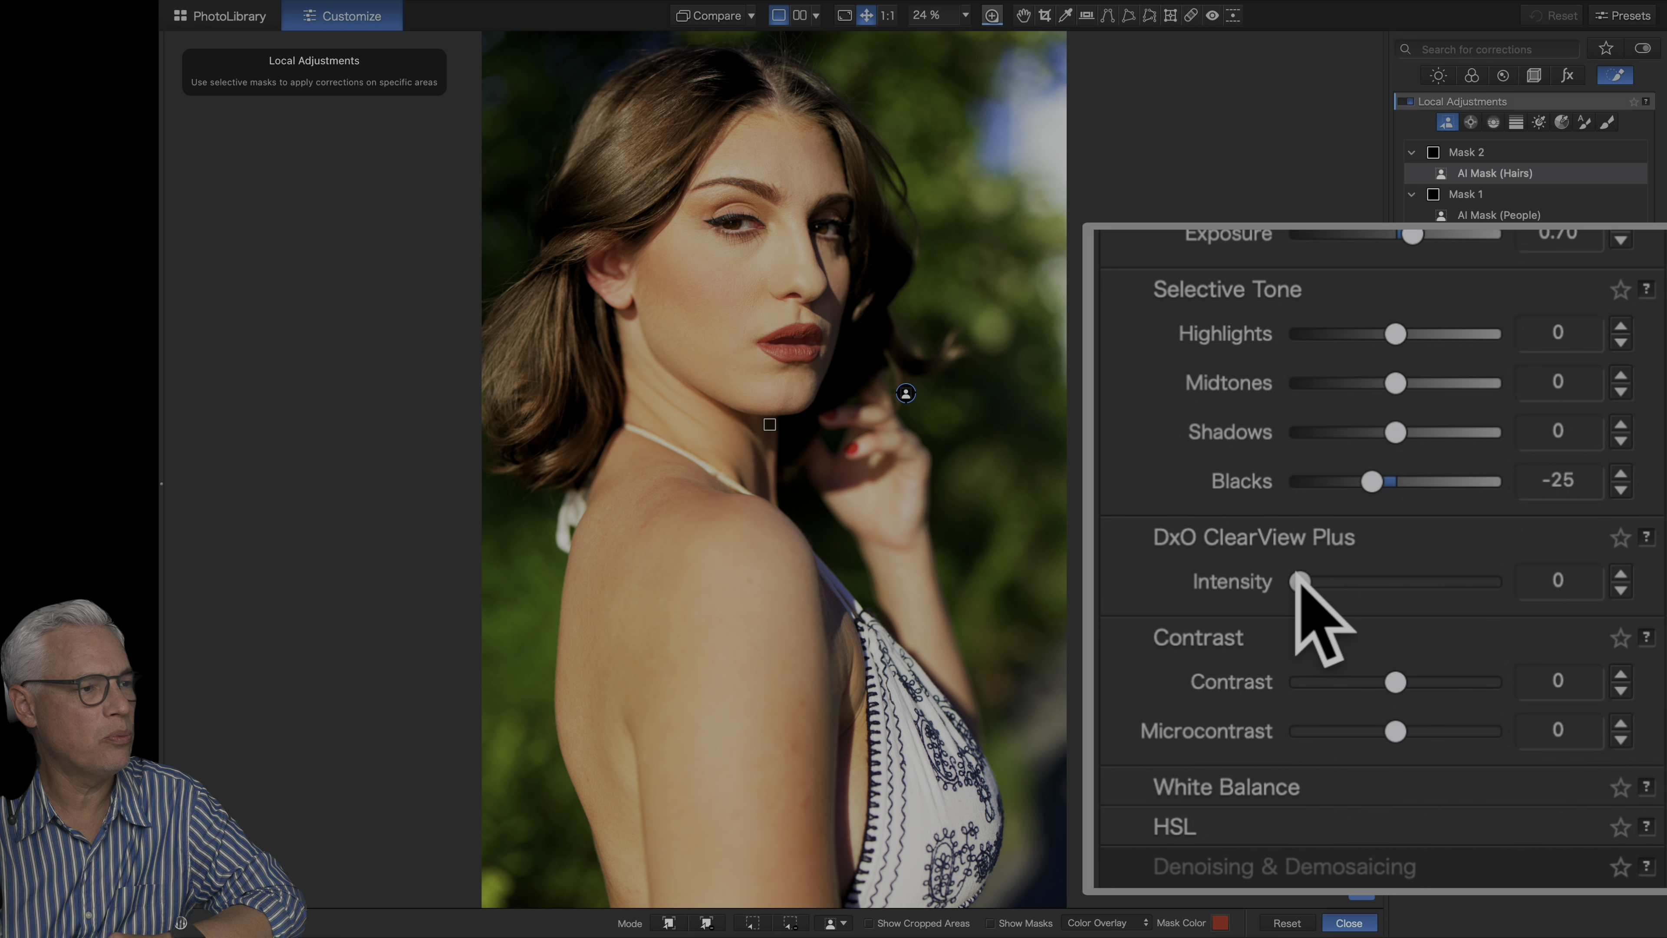
pyautogui.moveTo(1297, 578); pyautogui.dragTo(1454, 579)
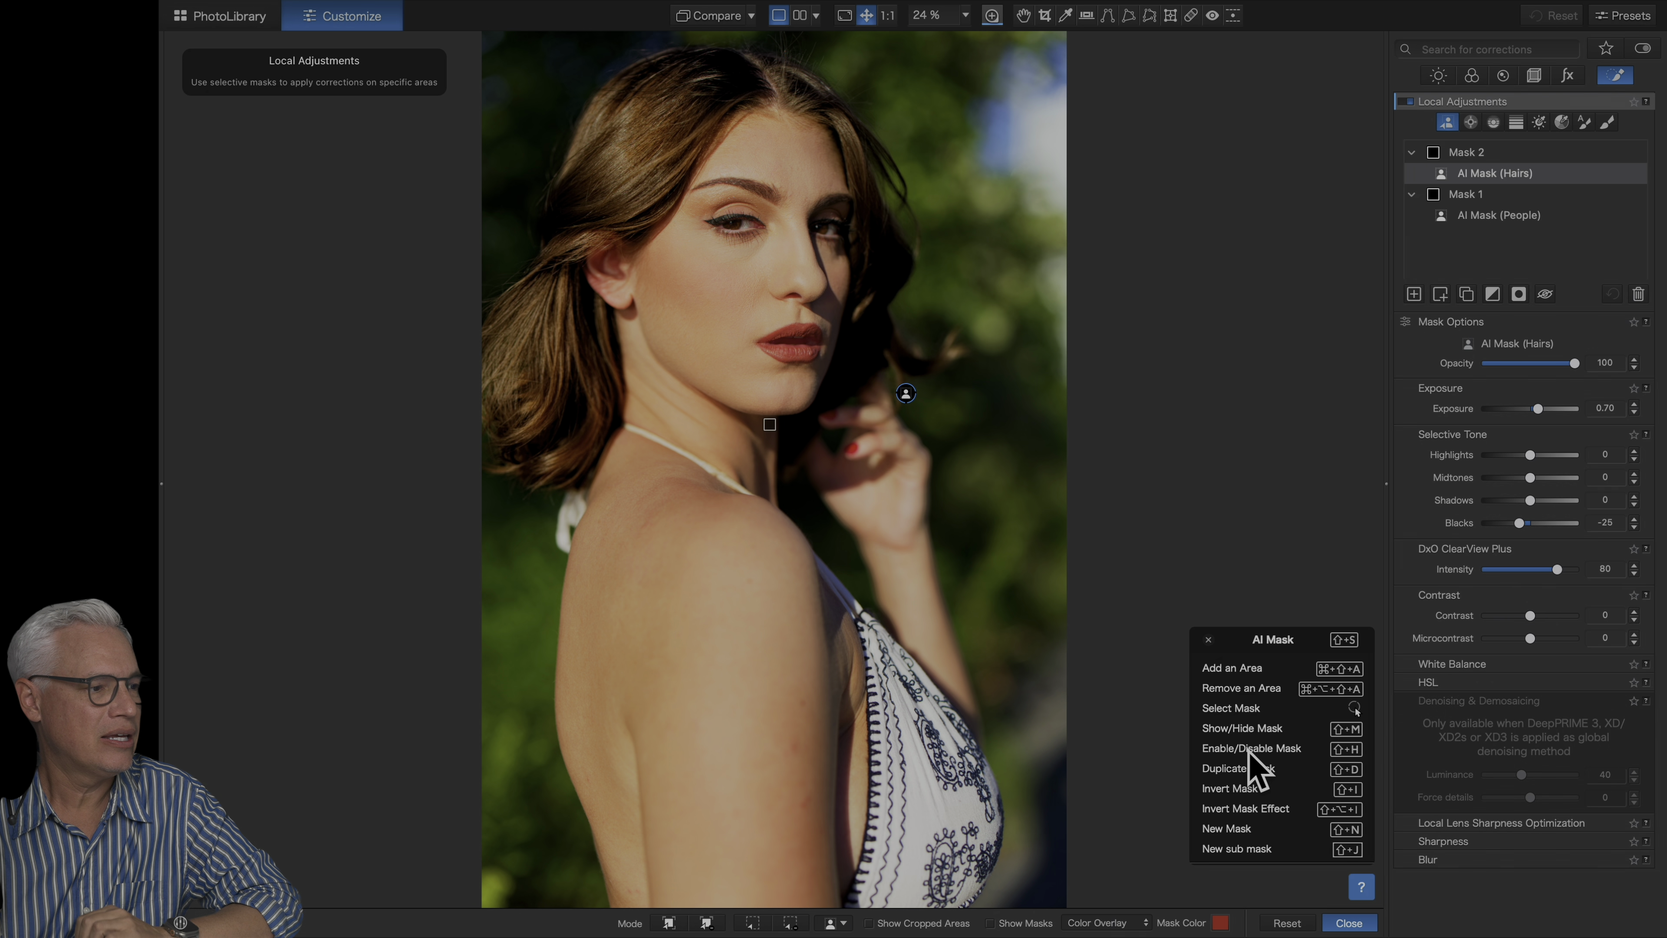
pyautogui.click(841, 921)
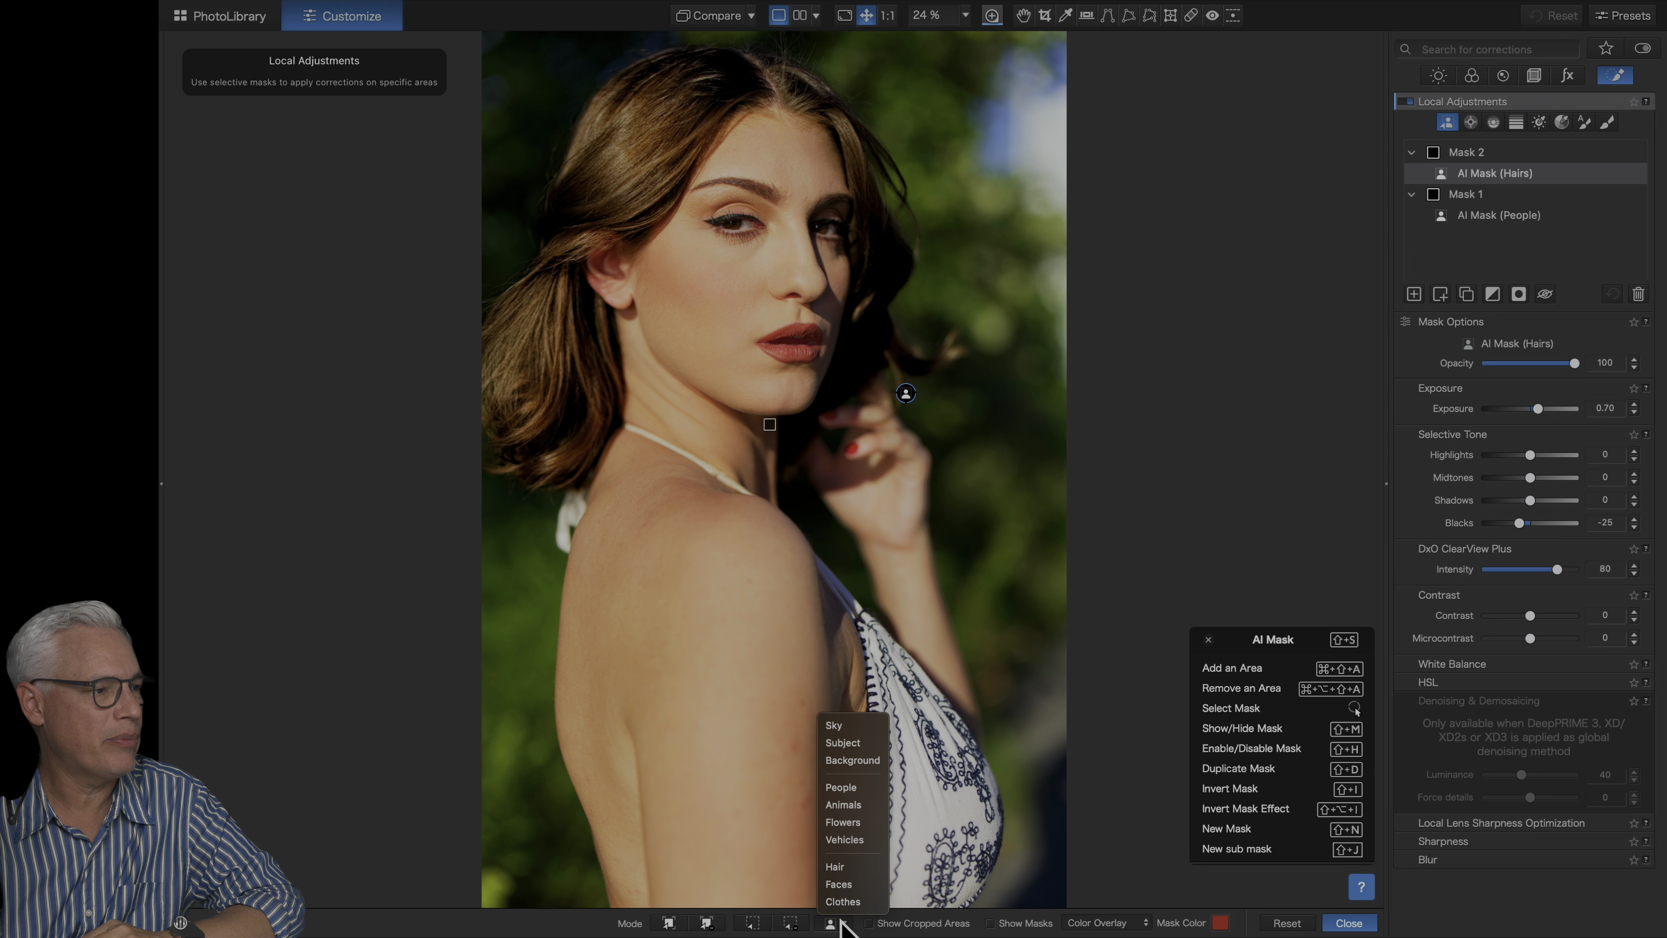
# Mask the background behind the woman and brighten it to Exposure 0.88
pyautogui.click(857, 760)
pyautogui.moveTo(1531, 409); pyautogui.dragTo(1541, 407)
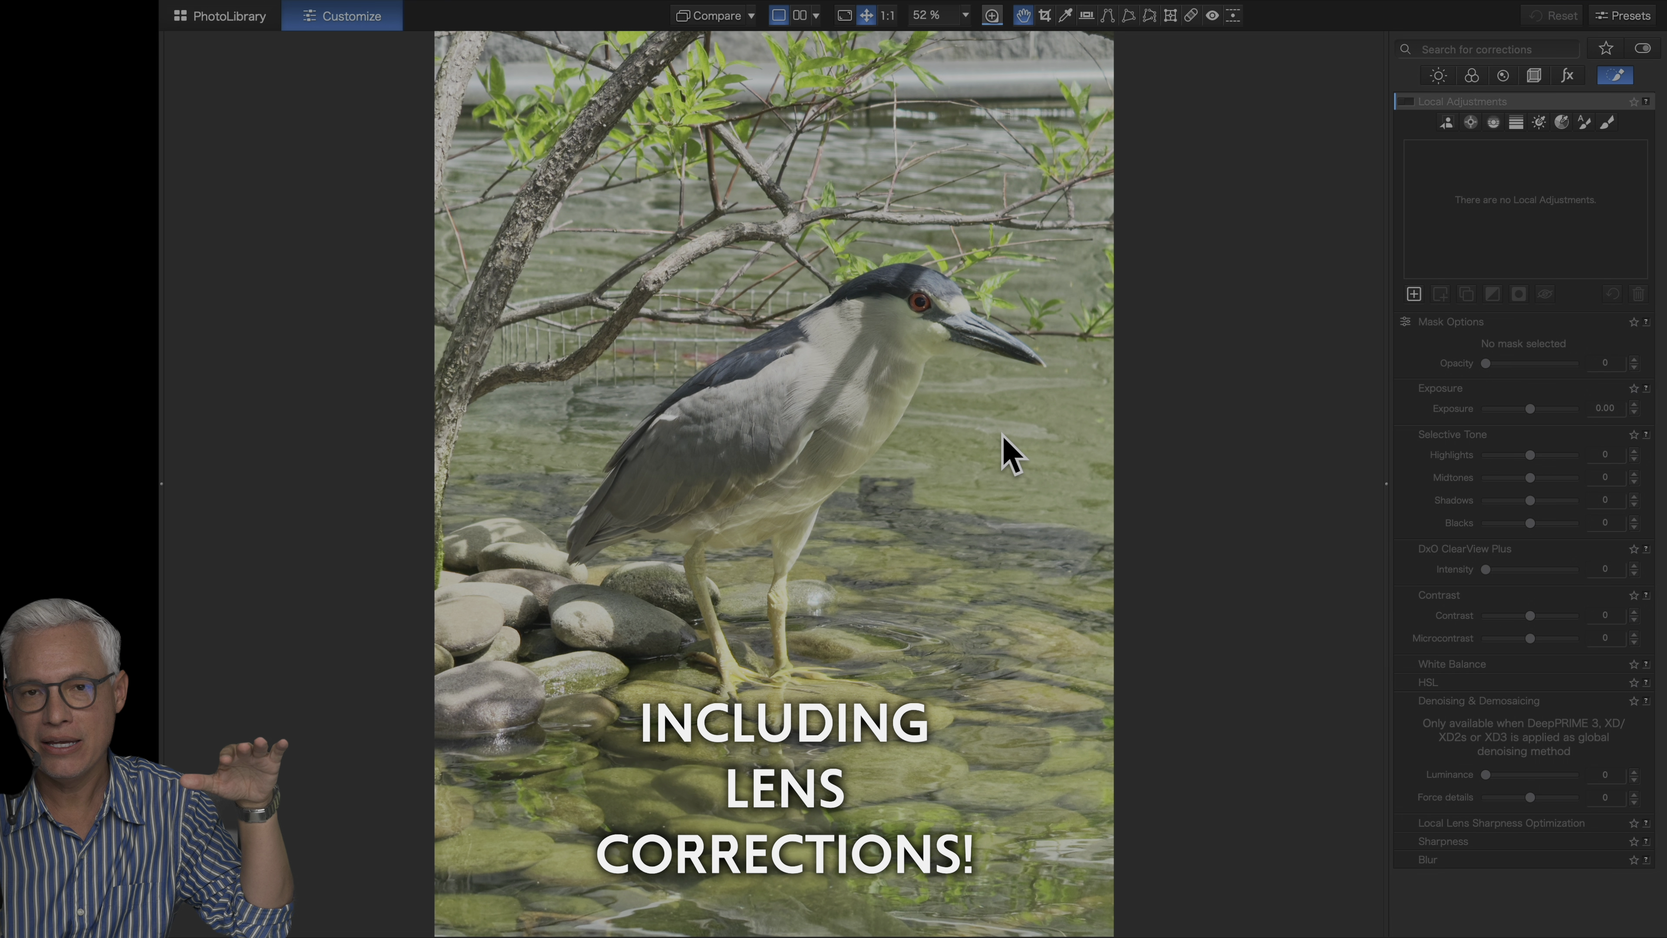
# Set the heron photo's white balance to Custom 4111 K, tint 24, and fit it in view
pyautogui.click(1439, 76)
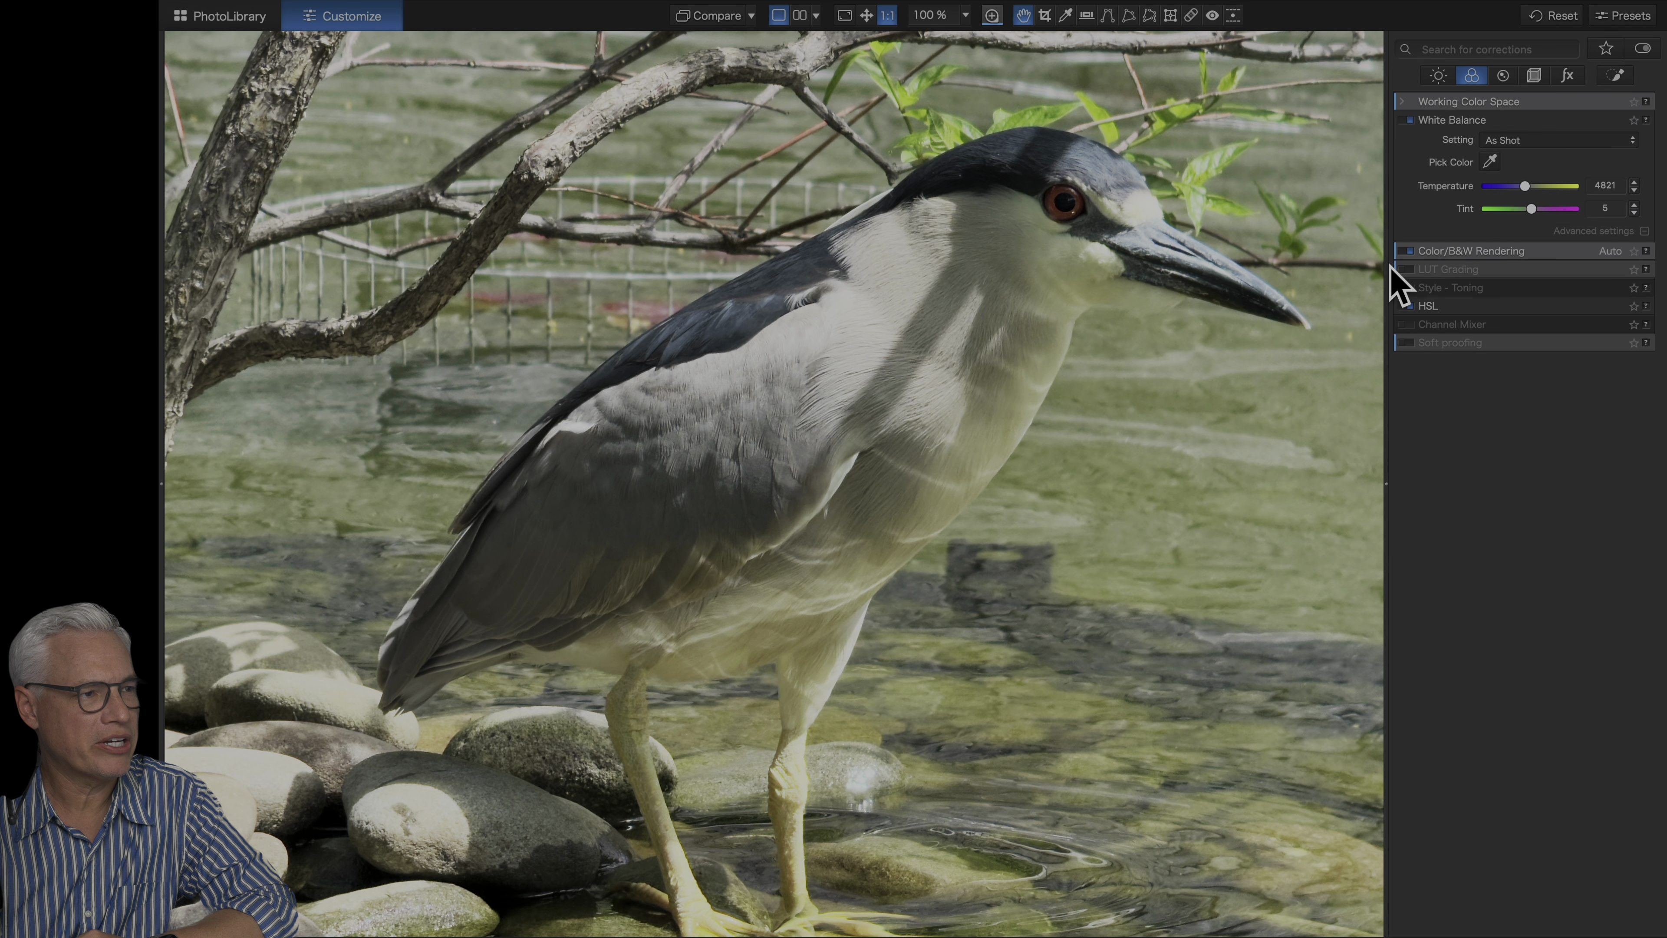
pyautogui.click(1490, 163)
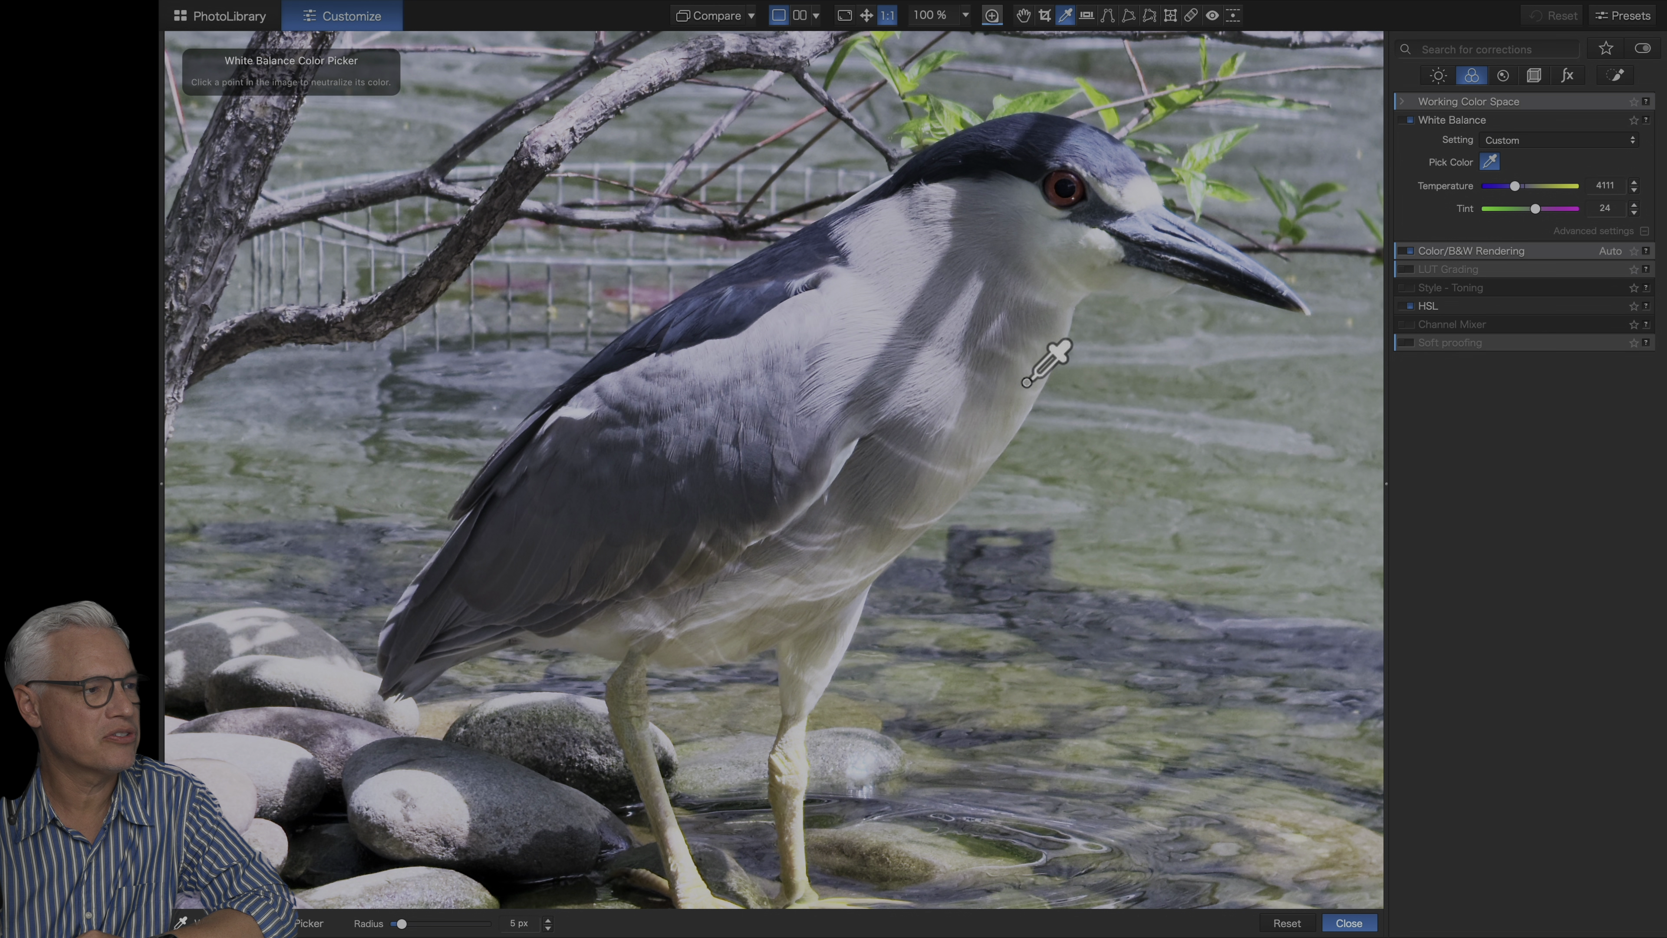
pyautogui.press('super+0')
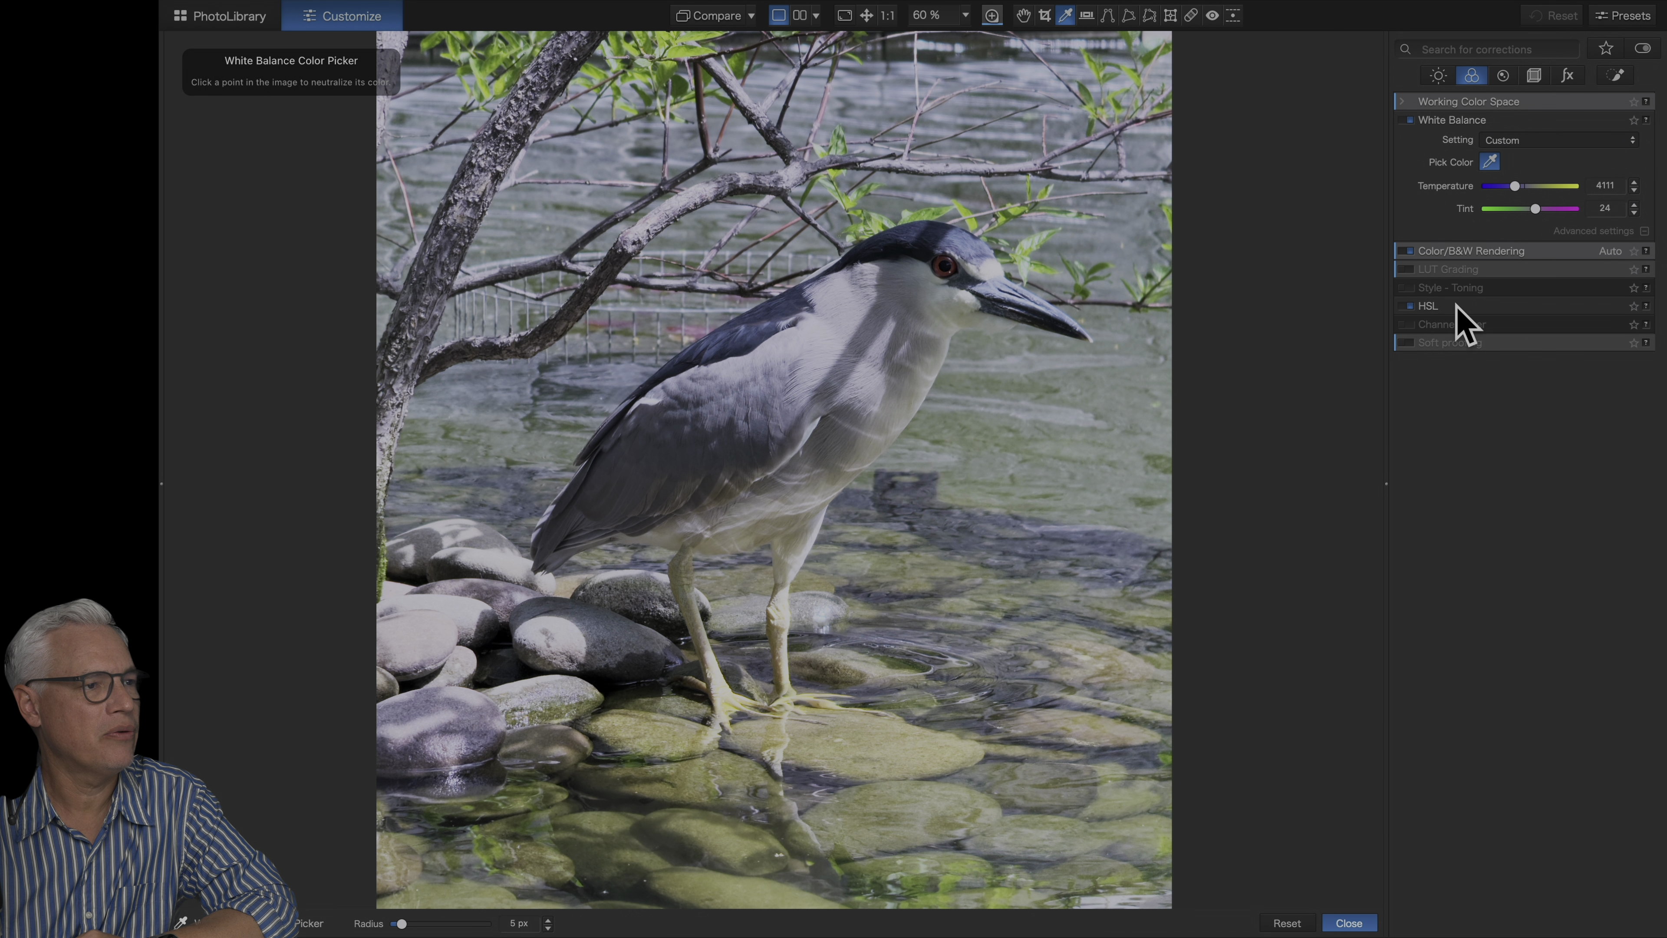
pyautogui.click(1617, 75)
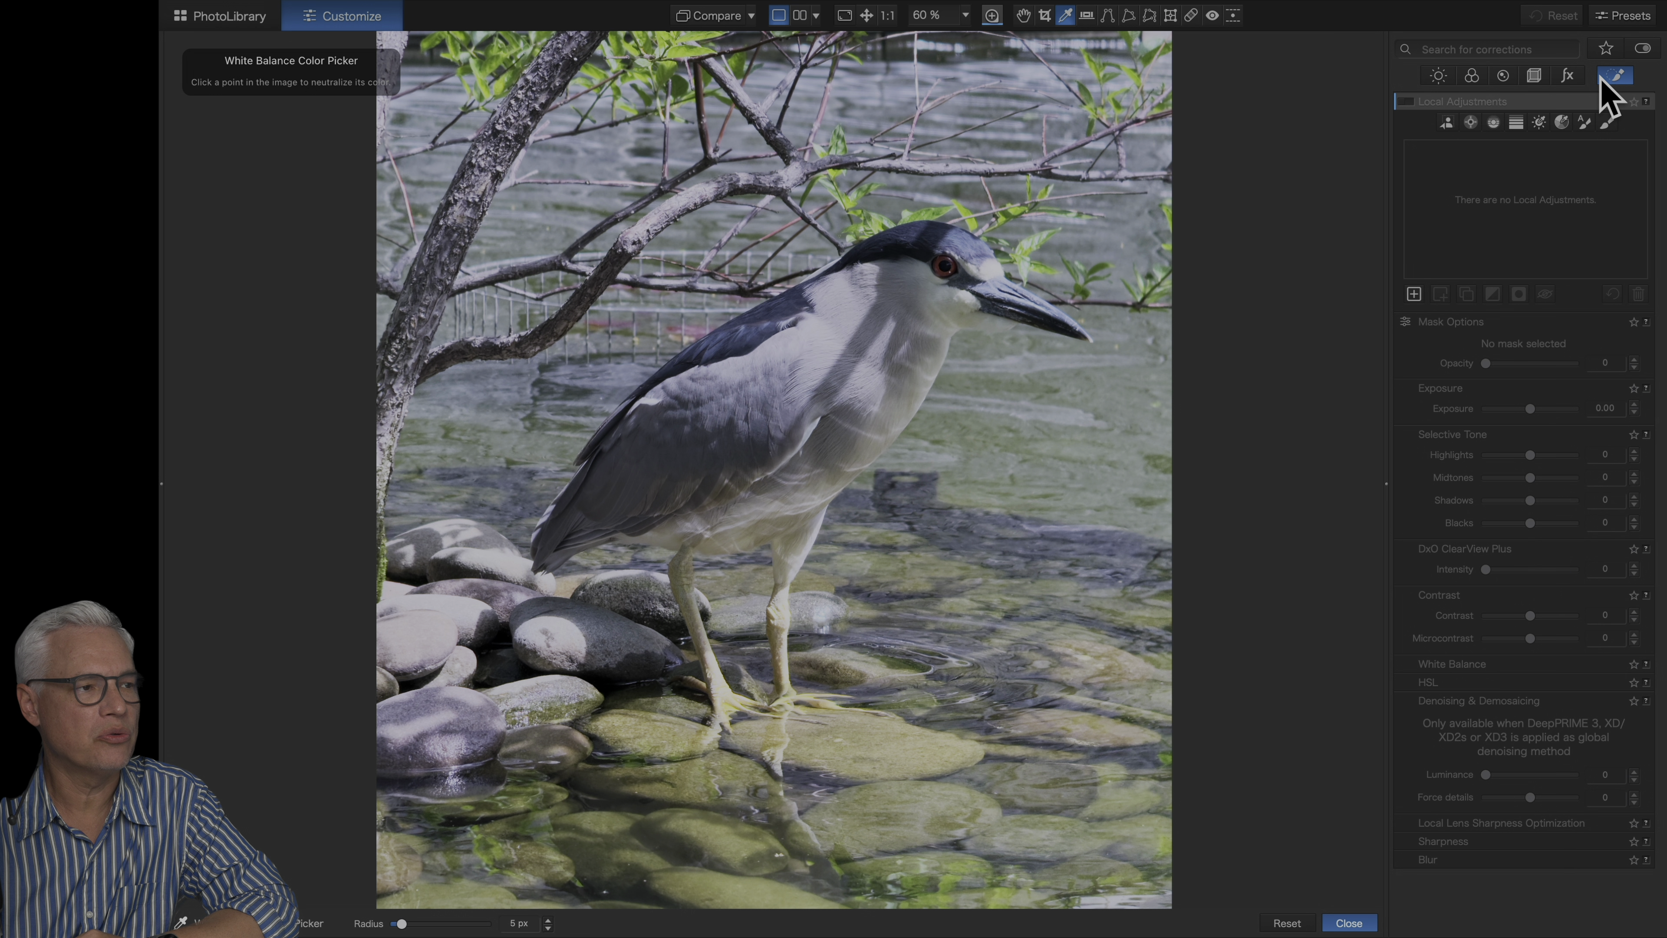
# Mask the heron with an Animals AI mask, raising ClearView Plus to 45 and Exposure to 0.78
pyautogui.click(1447, 122)
pyautogui.click(830, 923)
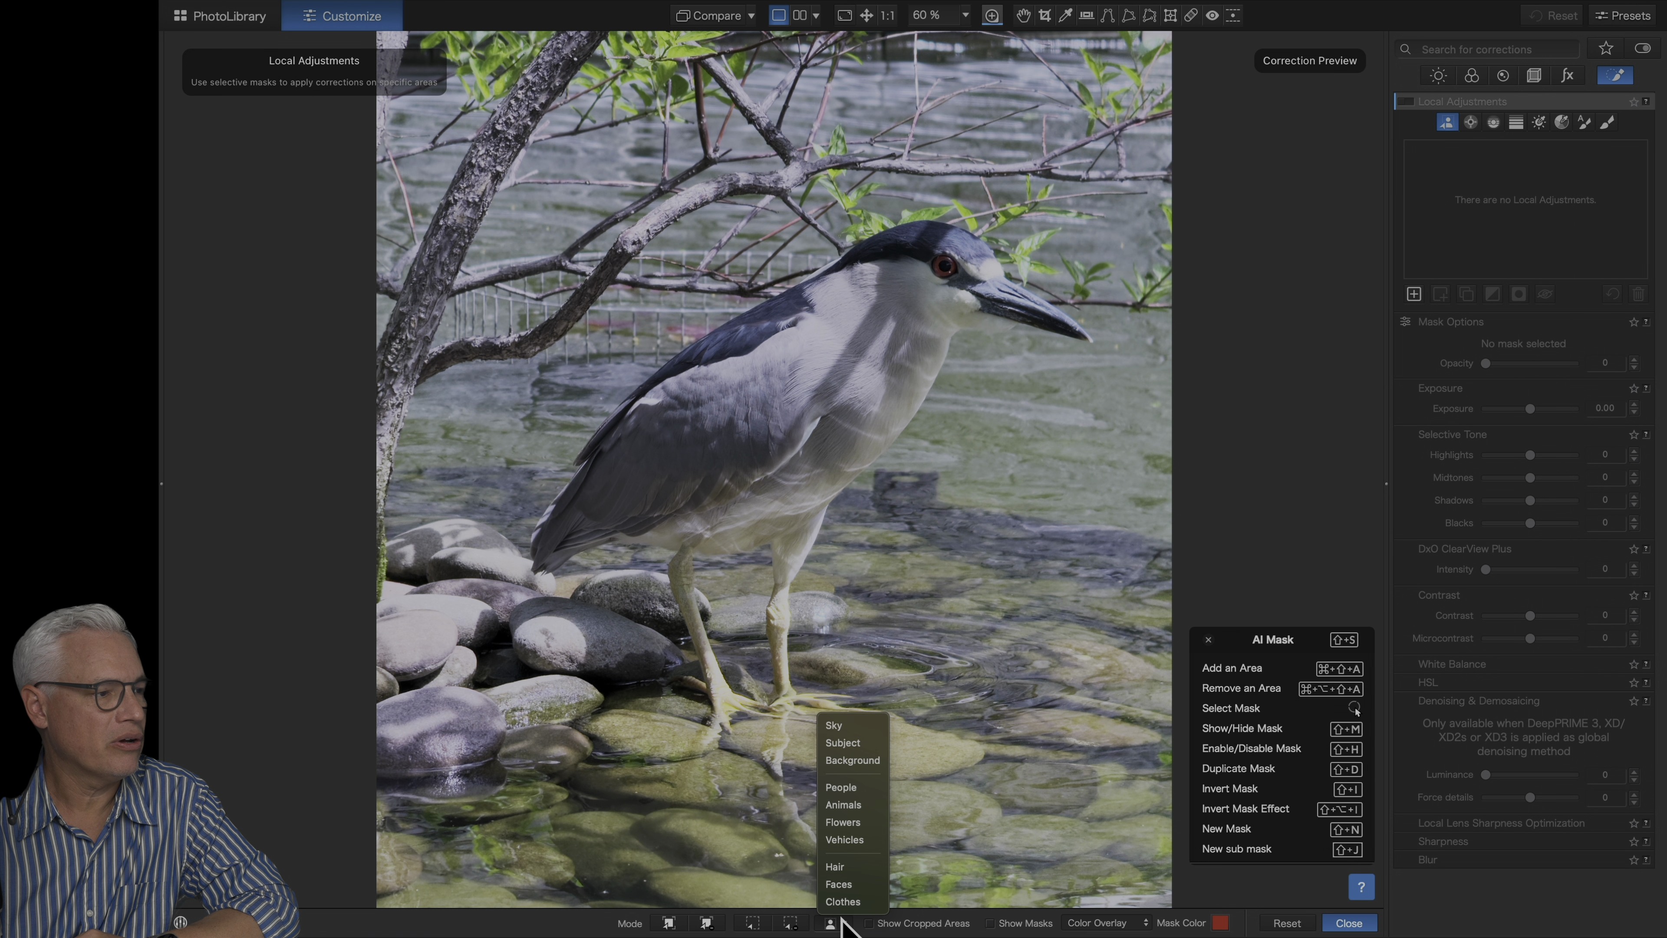
pyautogui.click(853, 805)
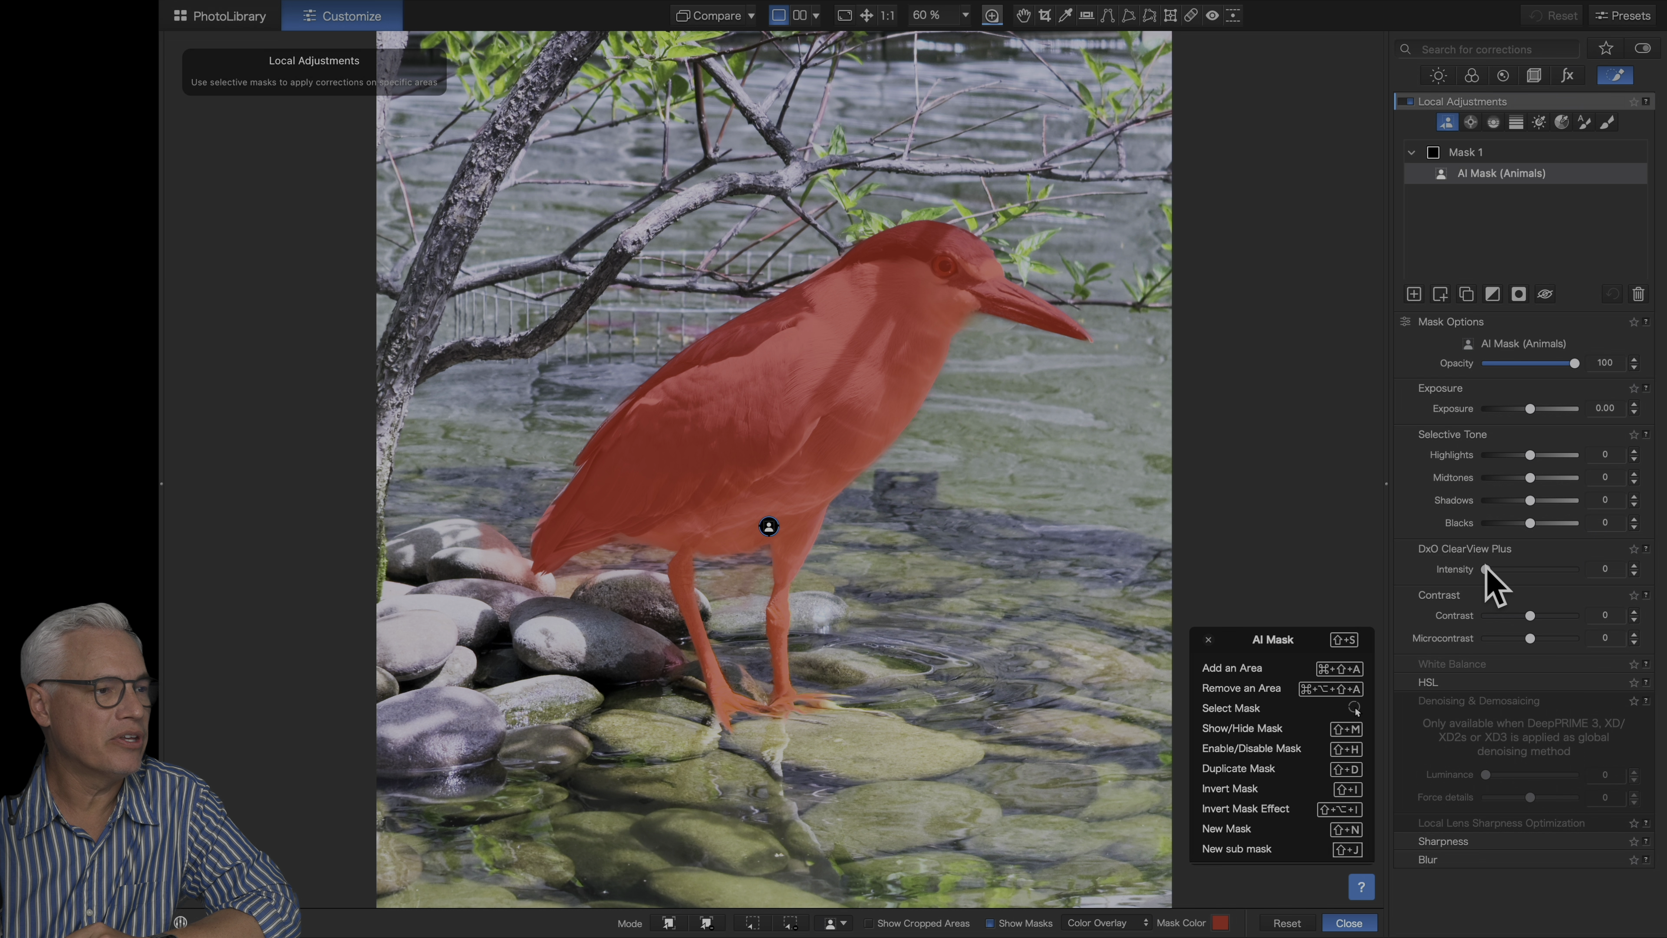
pyautogui.moveTo(1487, 569)
pyautogui.mouseDown()
pyautogui.moveTo(1527, 570)
pyautogui.moveTo(1509, 569)
pyautogui.mouseUp()
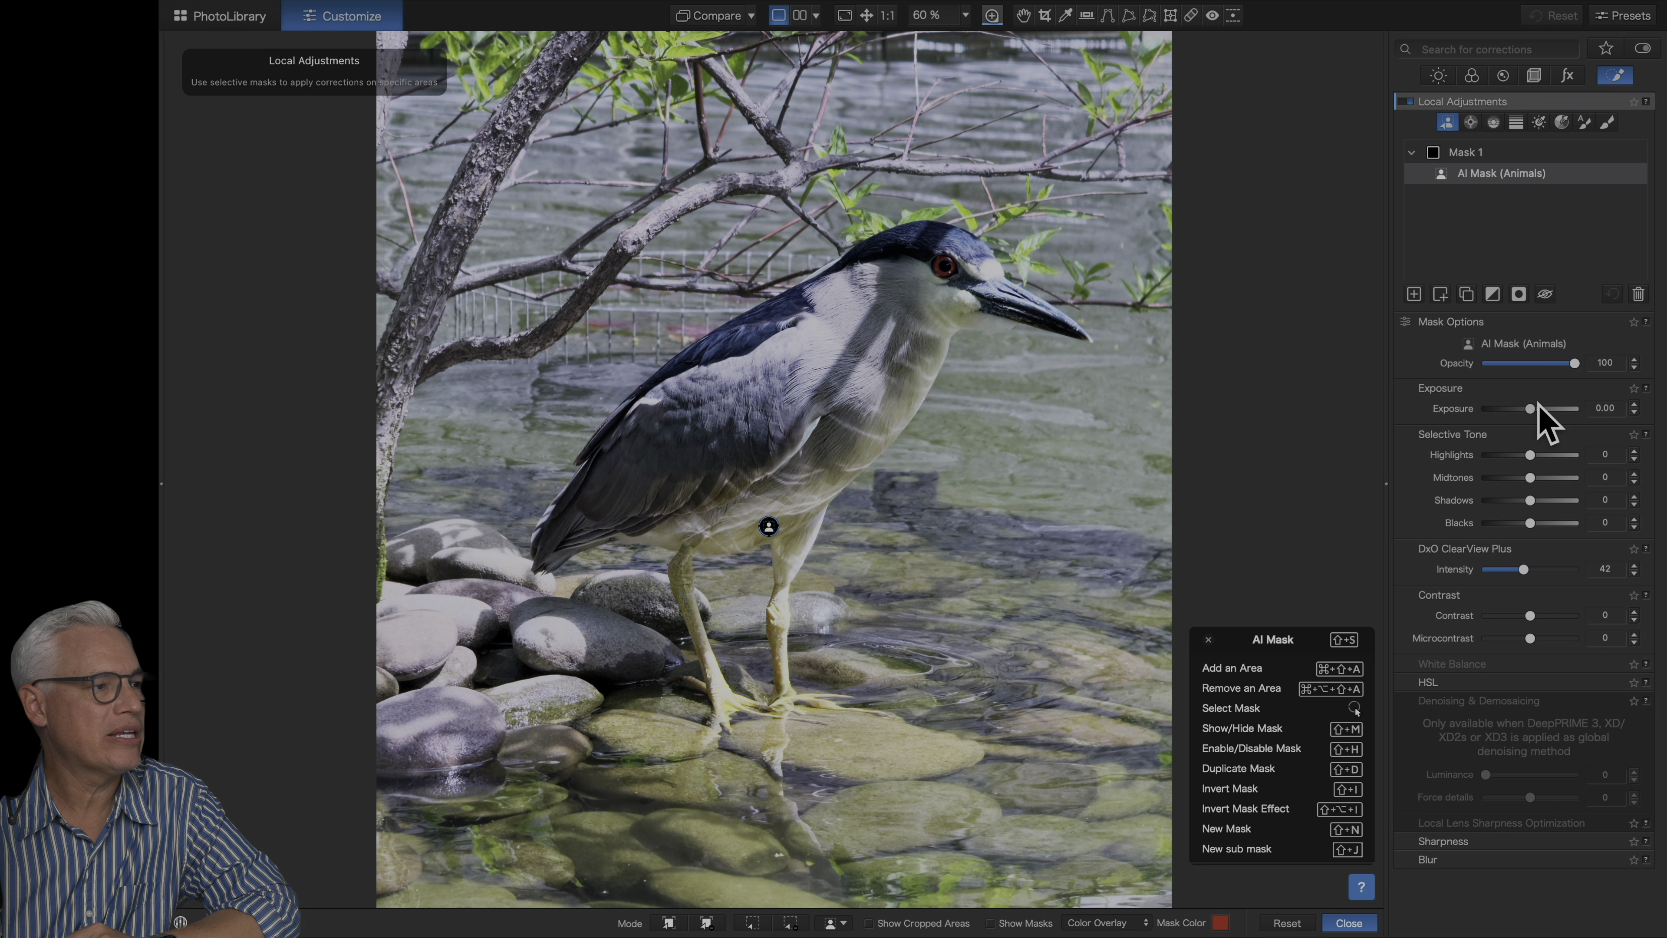
pyautogui.moveTo(1538, 404); pyautogui.dragTo(1544, 406)
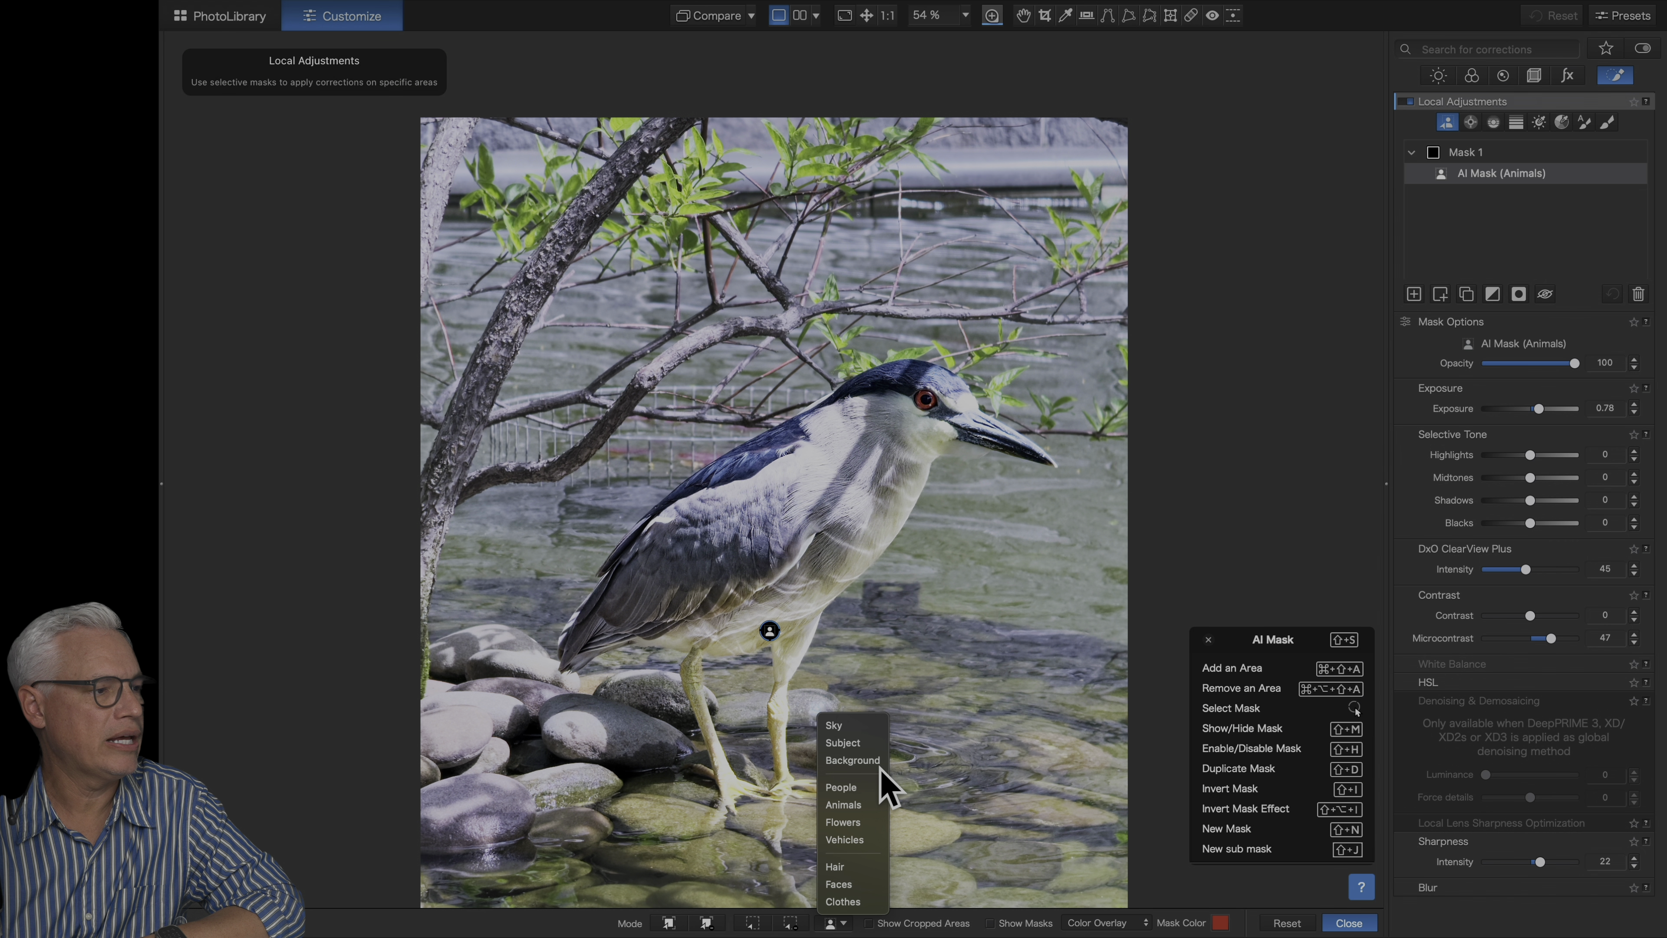
# Add a Background AI mask around the heron with Exposure -0.48 and reduced contrast
pyautogui.click(880, 775)
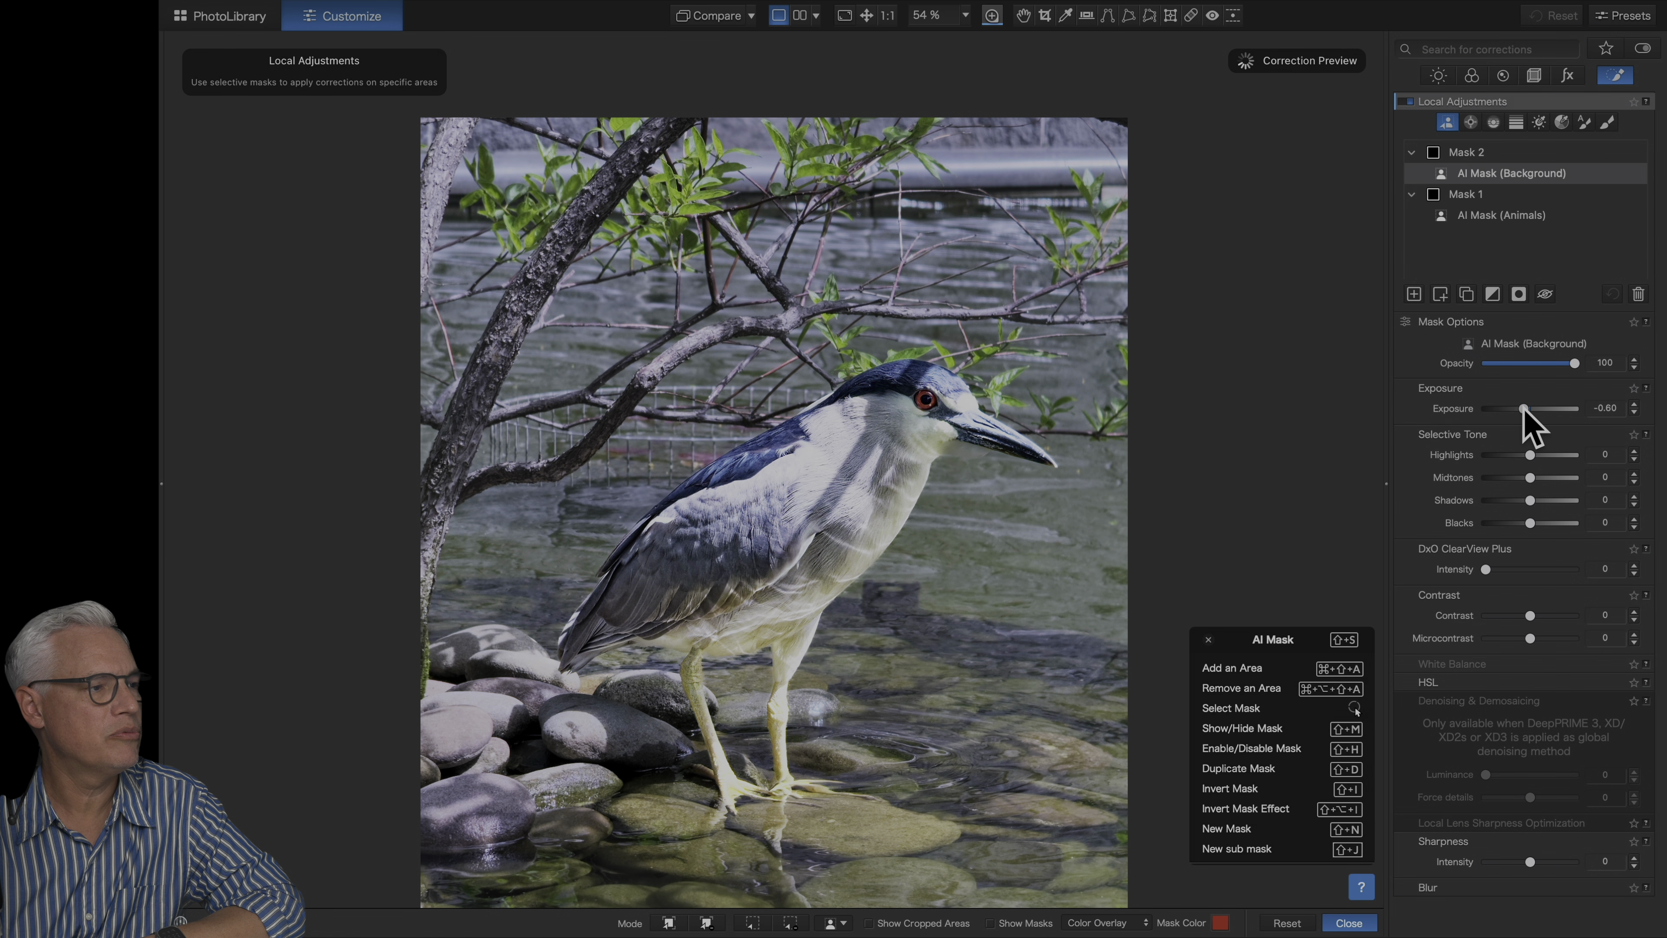
pyautogui.moveTo(1530, 407); pyautogui.dragTo(1524, 408)
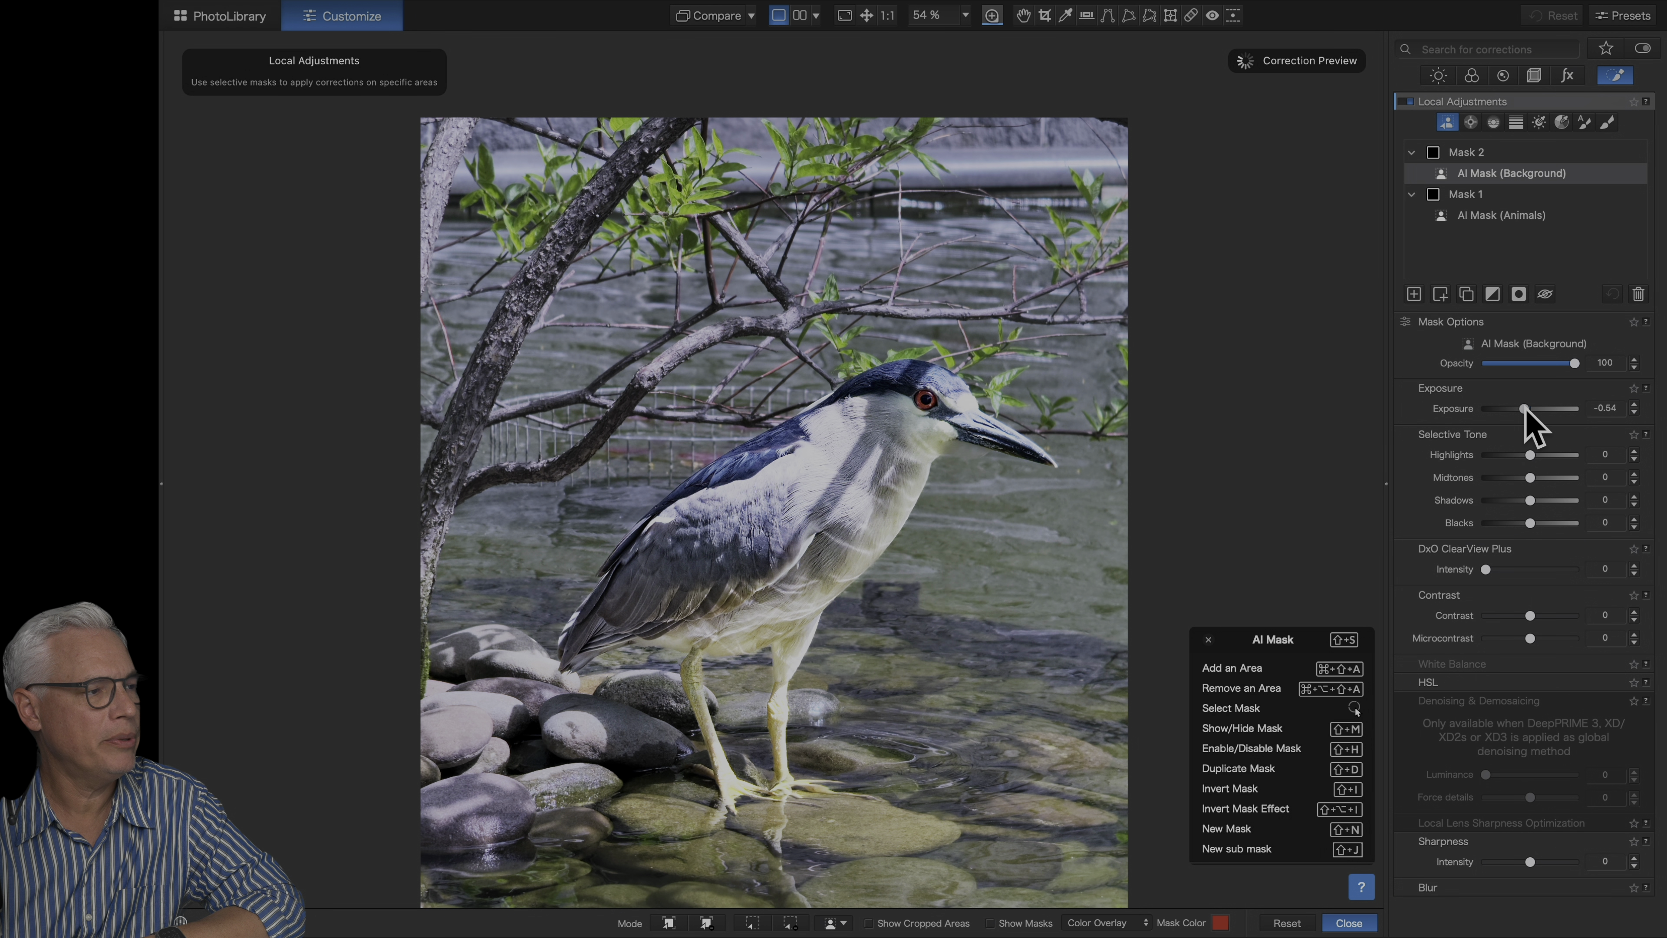
pyautogui.moveTo(1520, 615); pyautogui.dragTo(1516, 615)
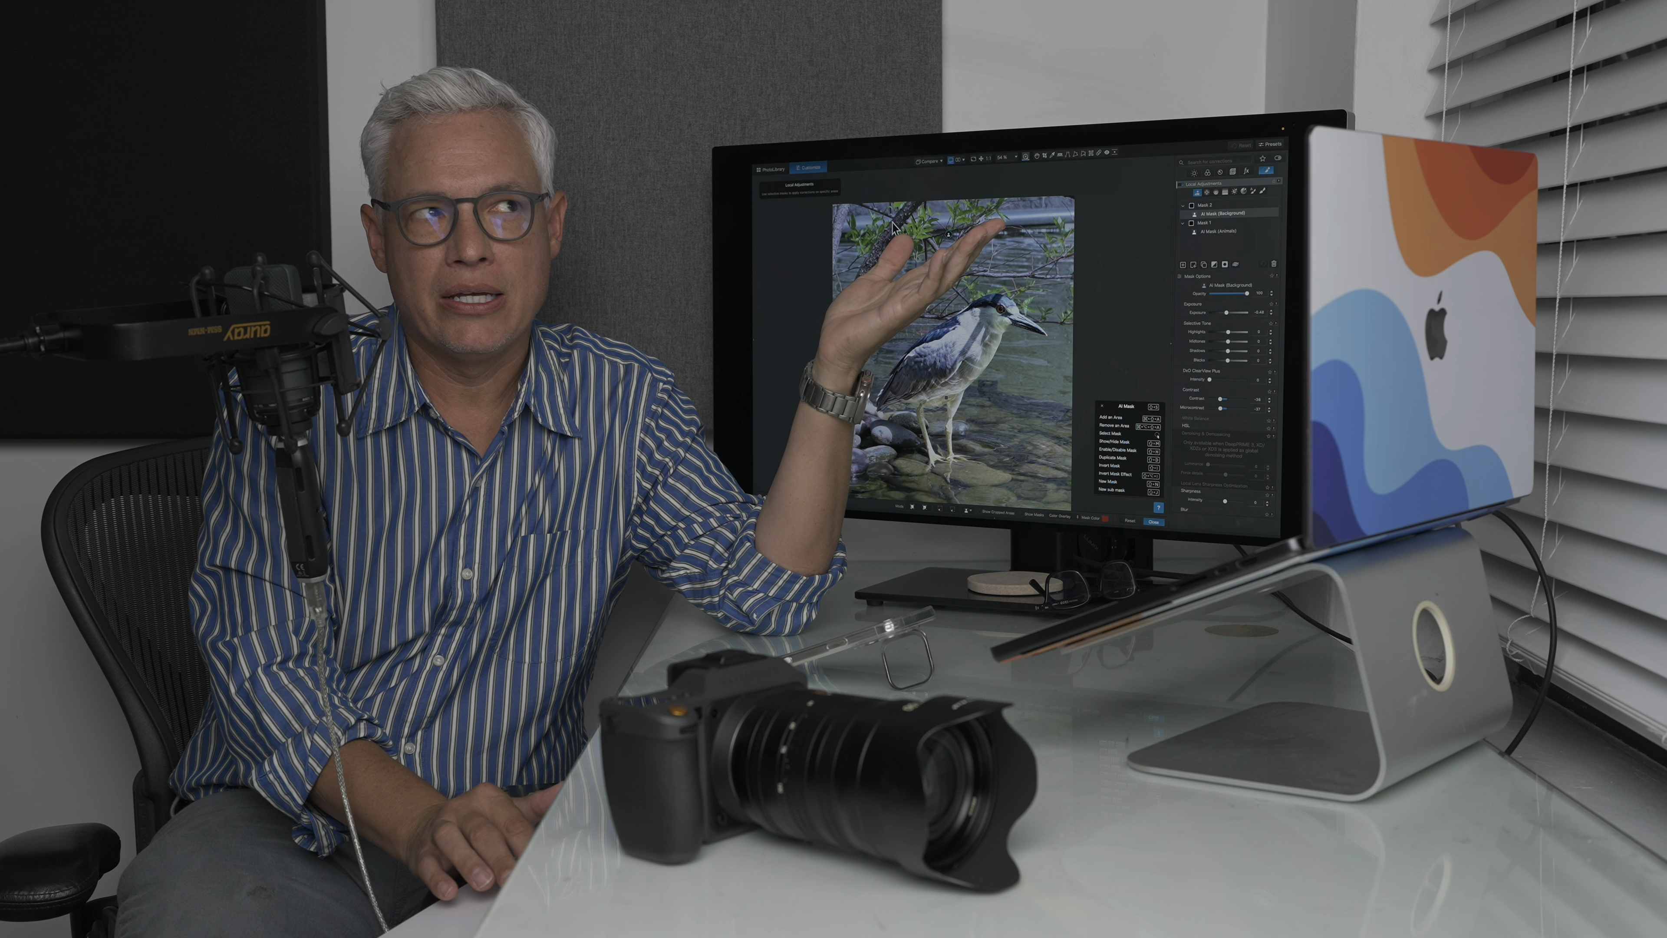
# Copy the correction settings of IMG_3367 in the library
pyautogui.click(777, 169)
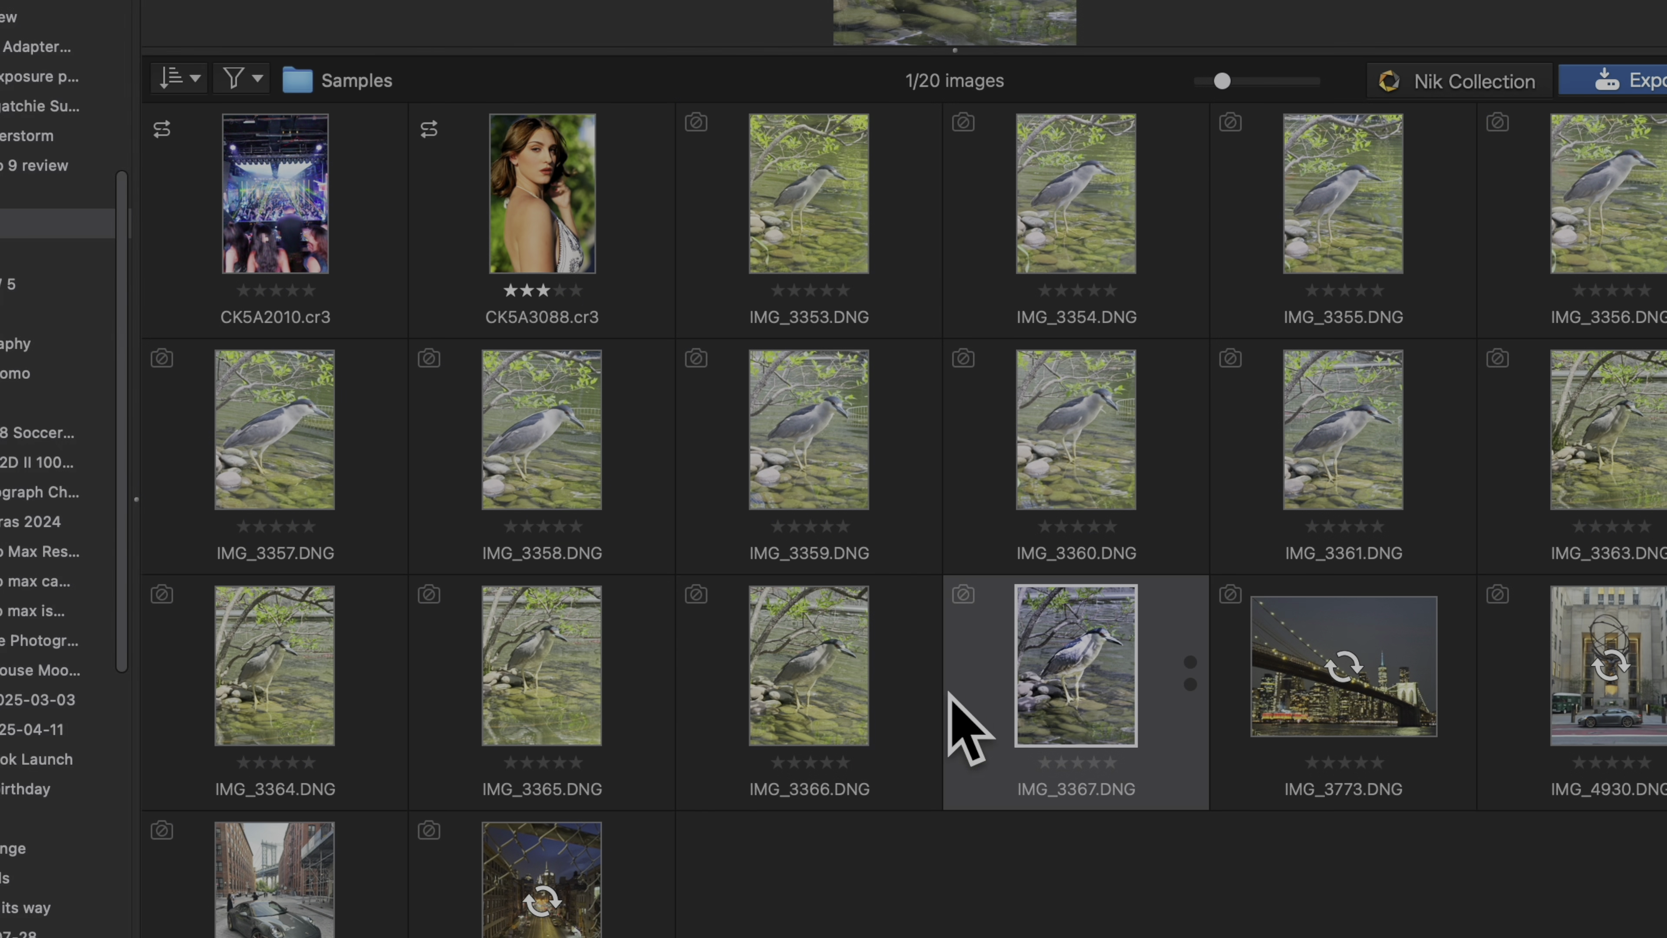
pyautogui.rightClick(1018, 671)
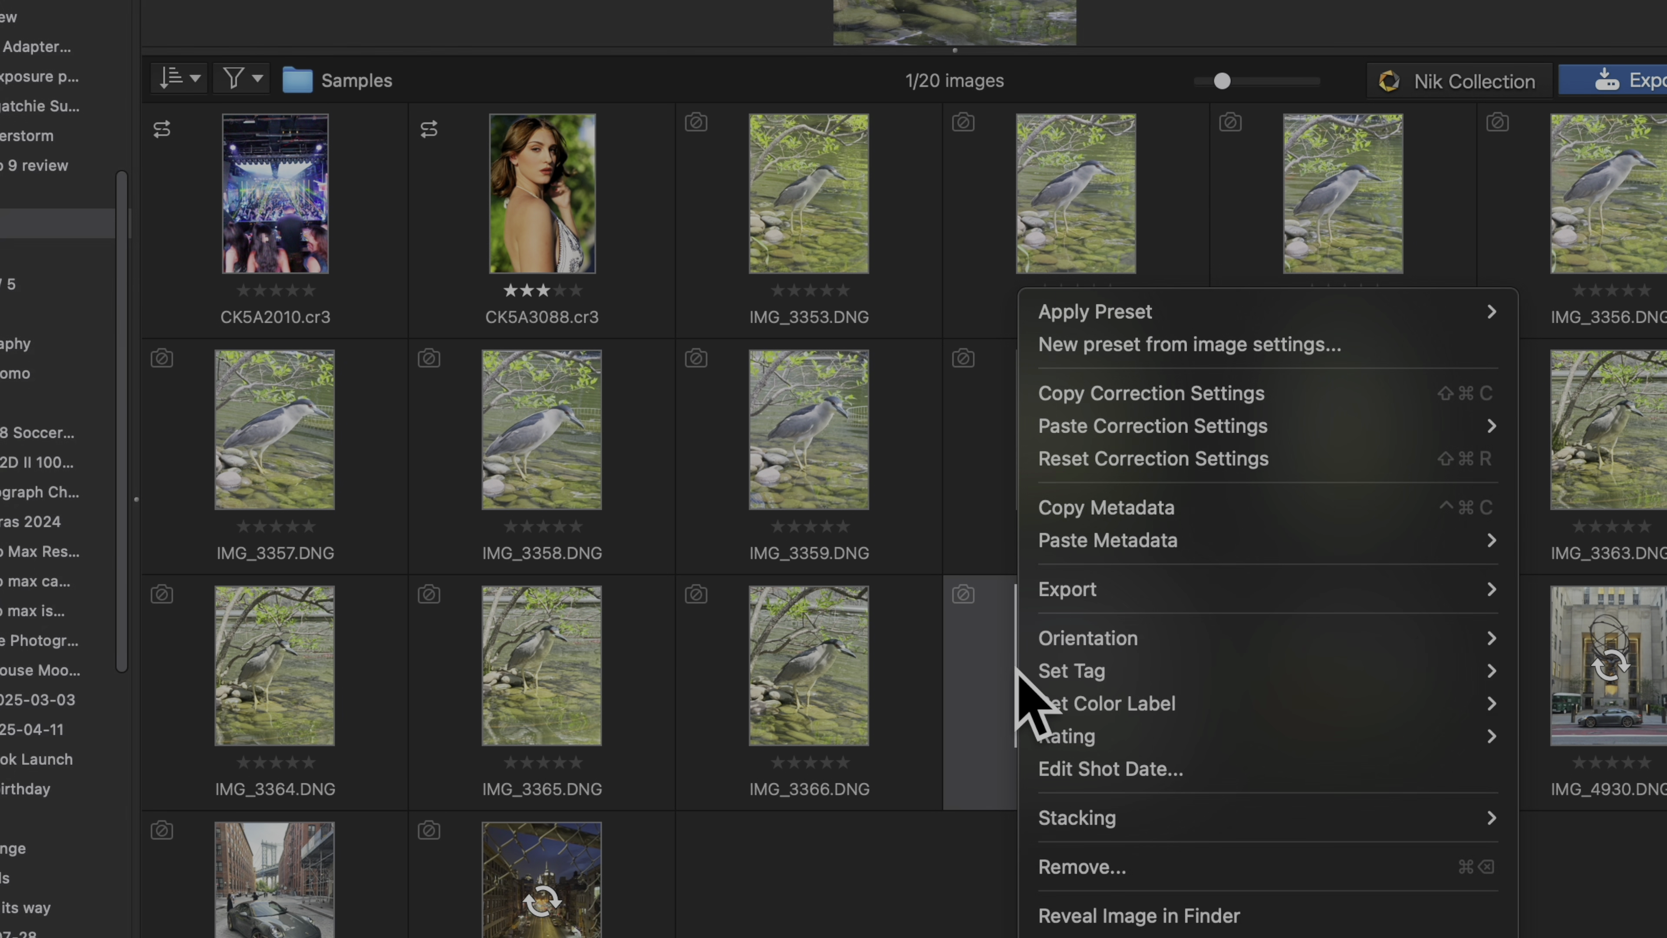
pyautogui.click(1237, 393)
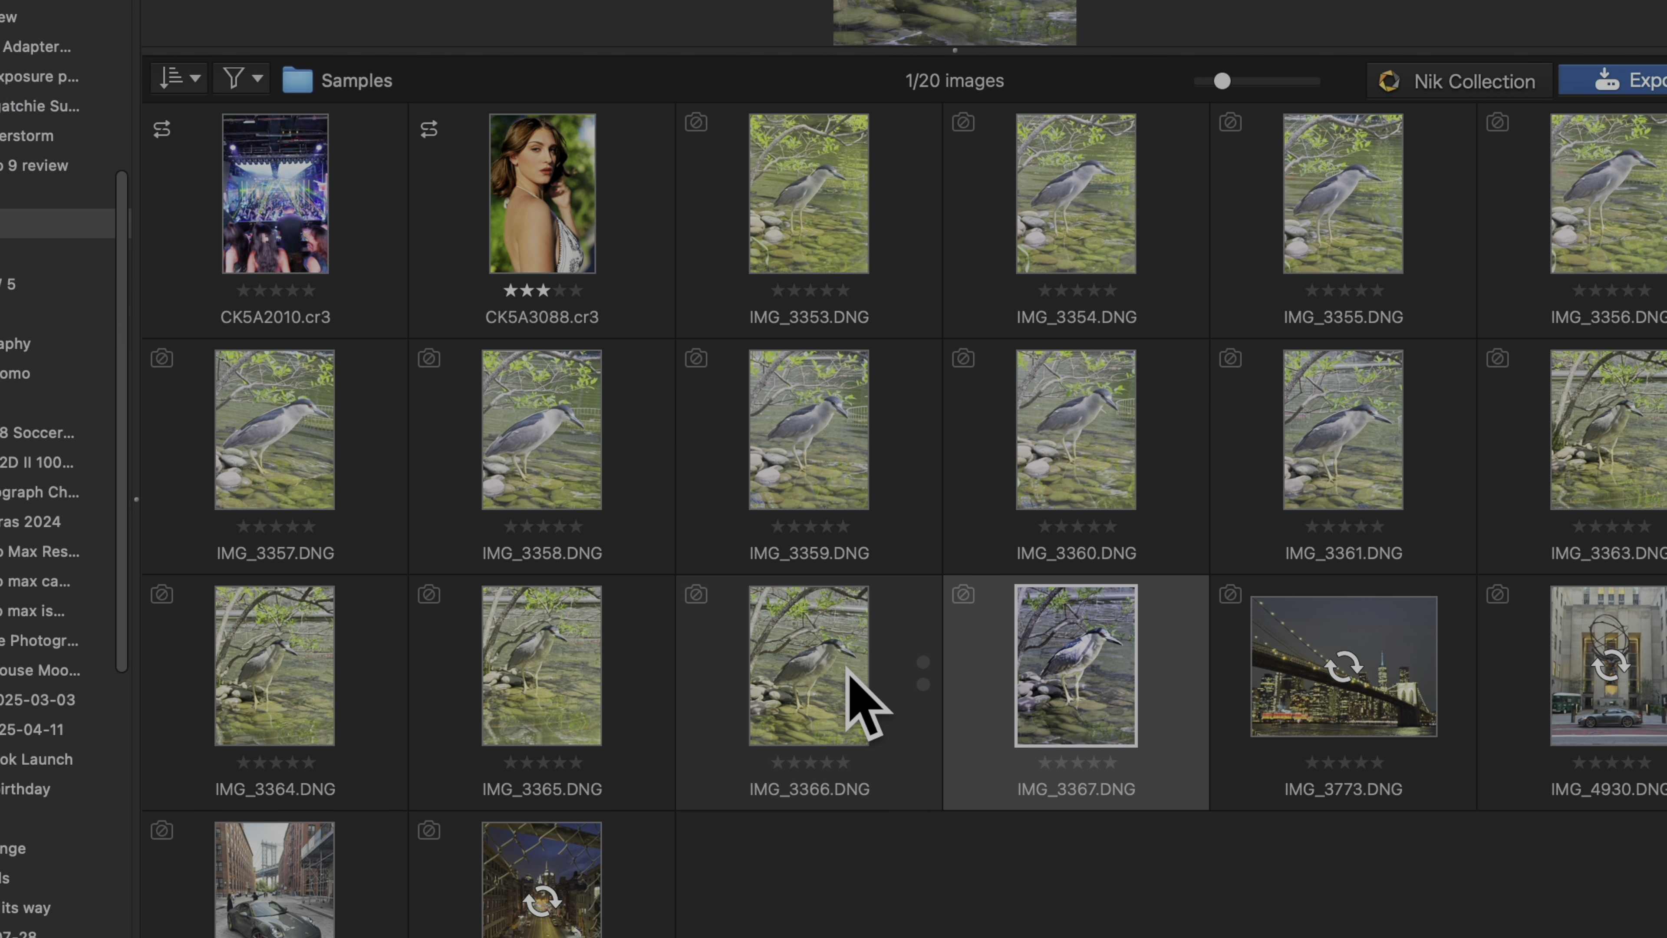
# Select IMG_3353 through IMG_3366 and paste all correction settings onto them
pyautogui.click(853, 690)
pyautogui.keyDown('shift'); pyautogui.click(846, 263); pyautogui.keyUp('shift')
pyautogui.rightClick(852, 268)
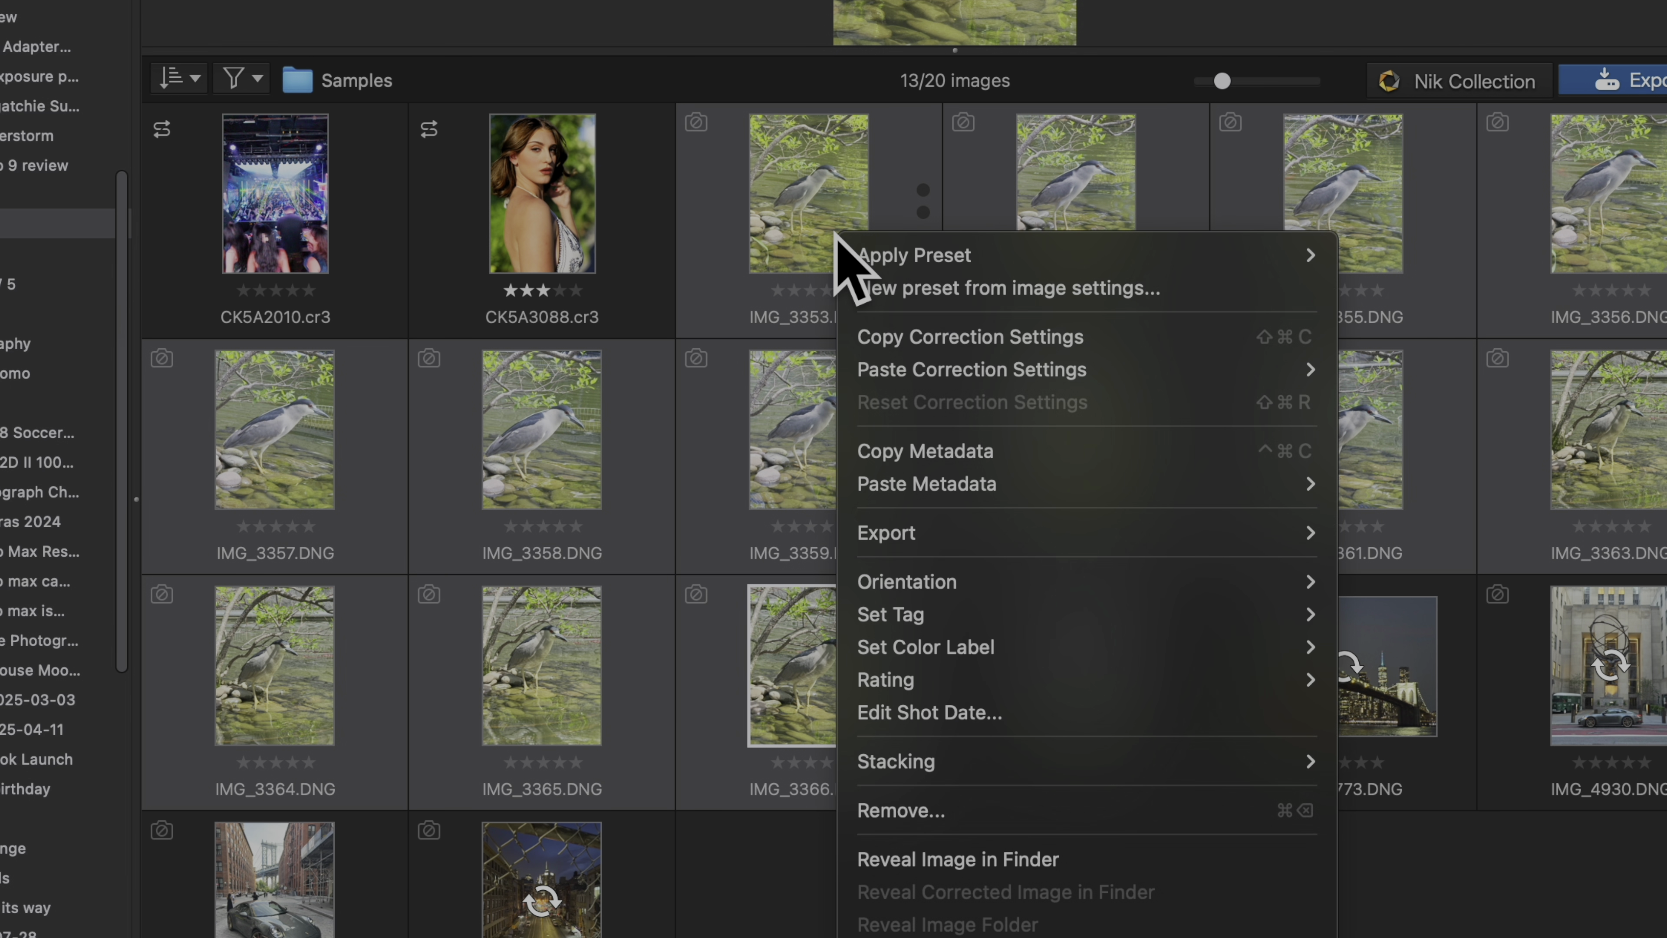
pyautogui.moveTo(886, 371)
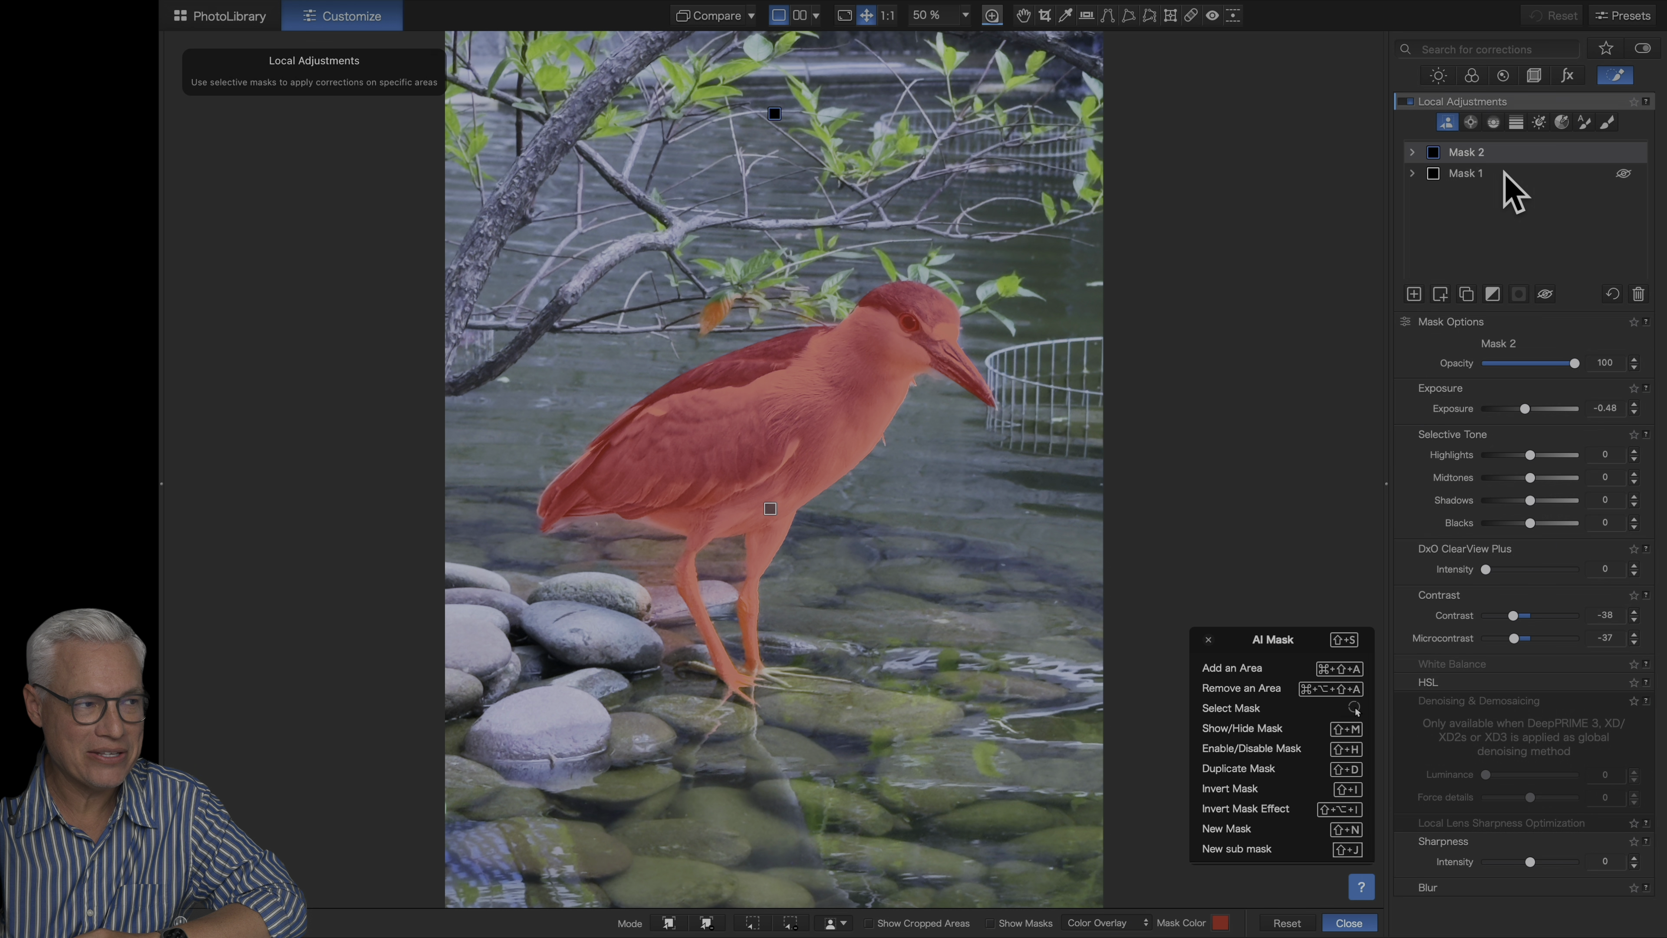
# Hide the bird's red mask overlay and show the histogram, history and preset panels
pyautogui.hotkey('shift', 'm')
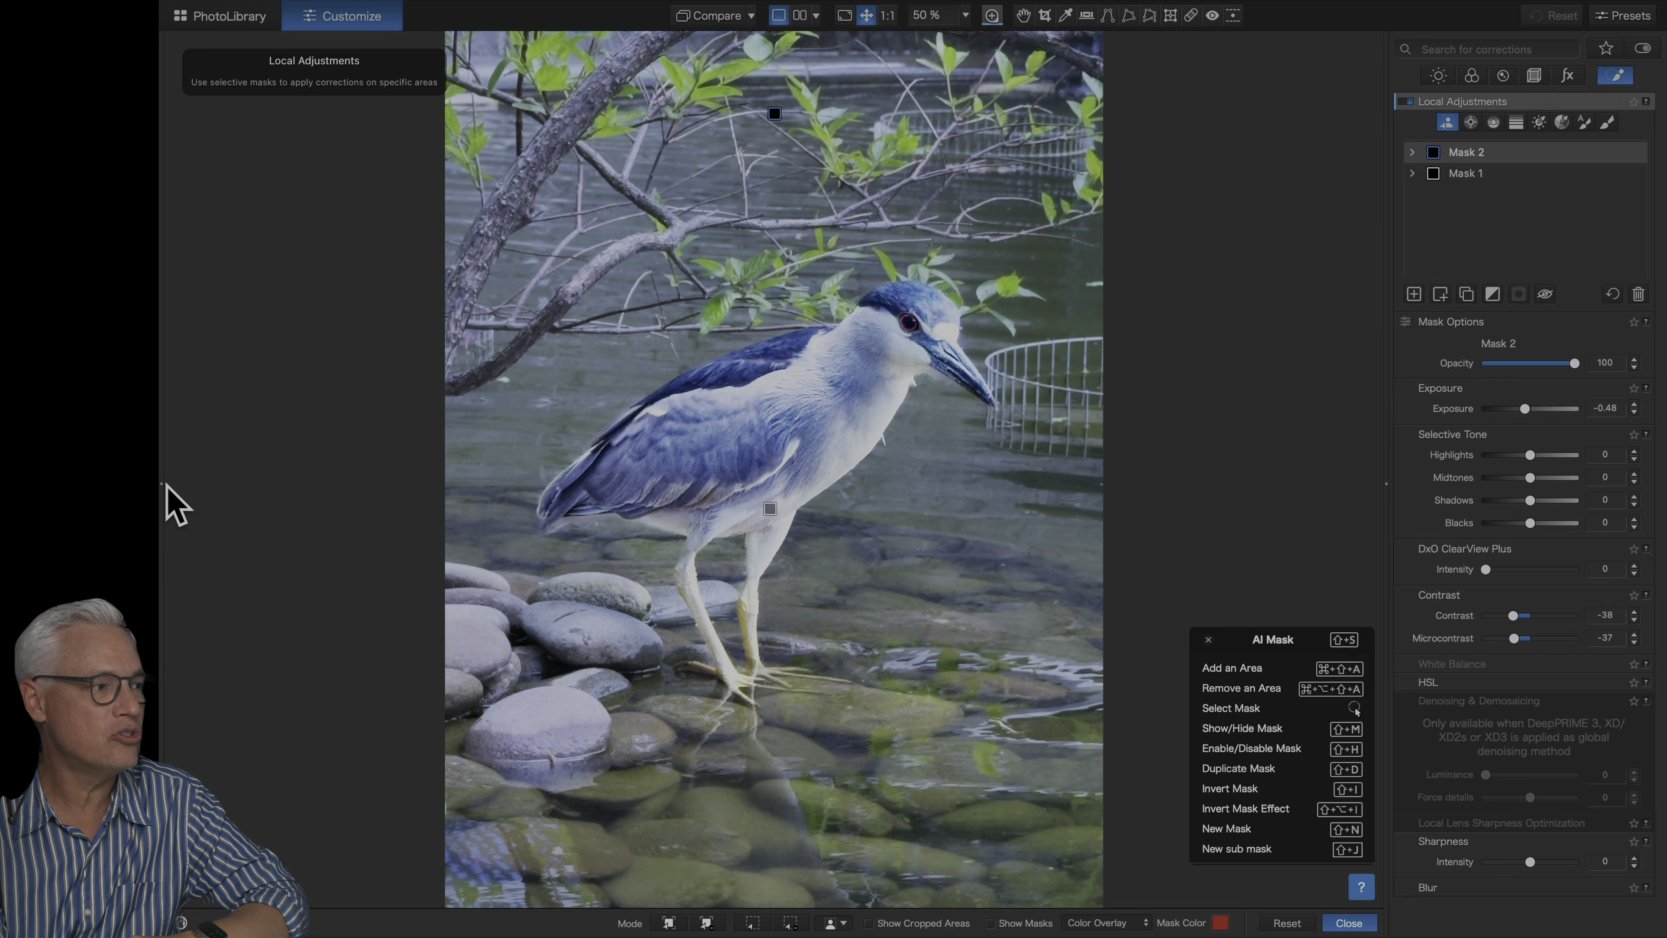
pyautogui.press('super+alt+l')
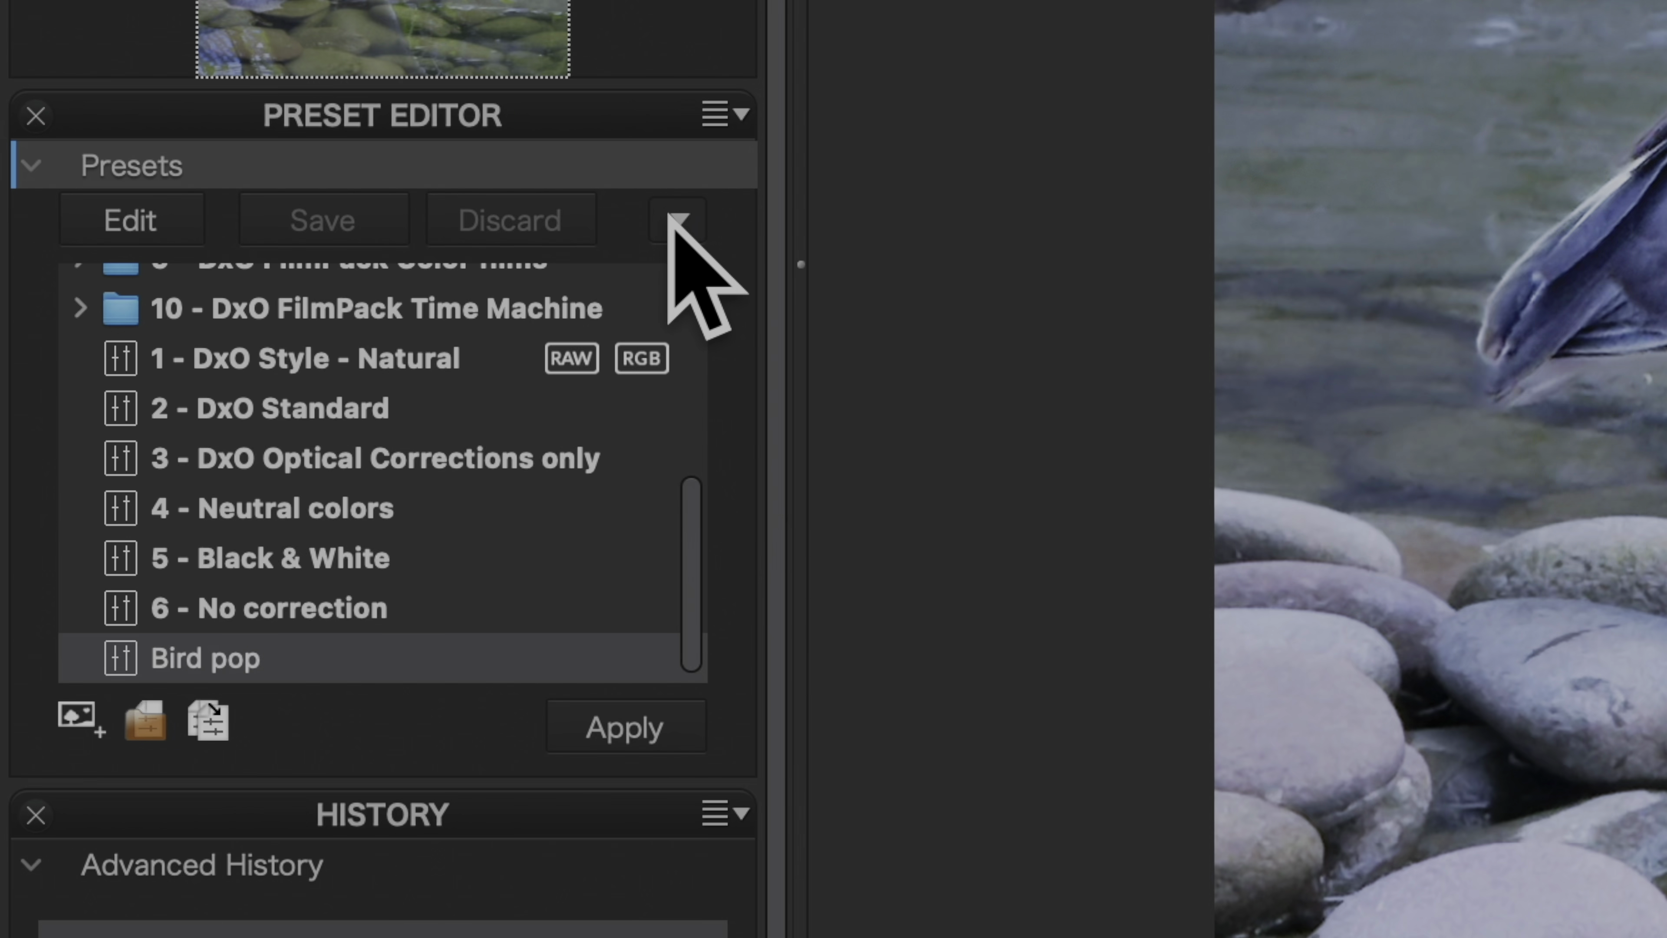
# Save the bird photo's current settings as a new preset named 'Bird in water'
pyautogui.click(673, 220)
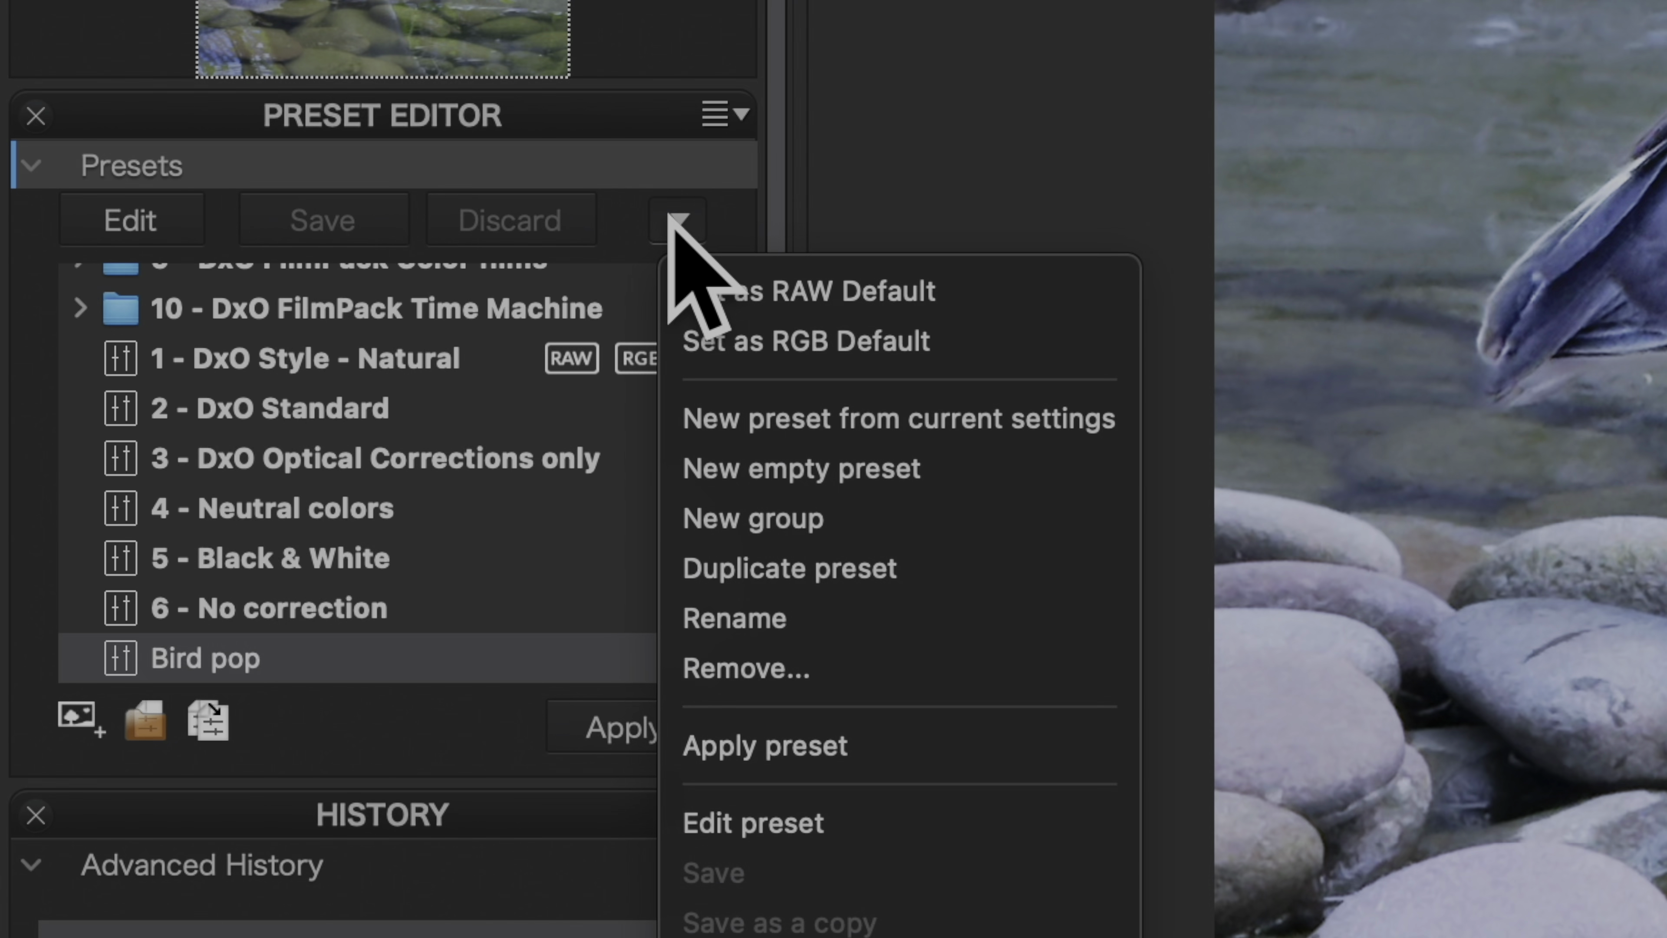
pyautogui.click(908, 420)
pyautogui.write('Bird in water')
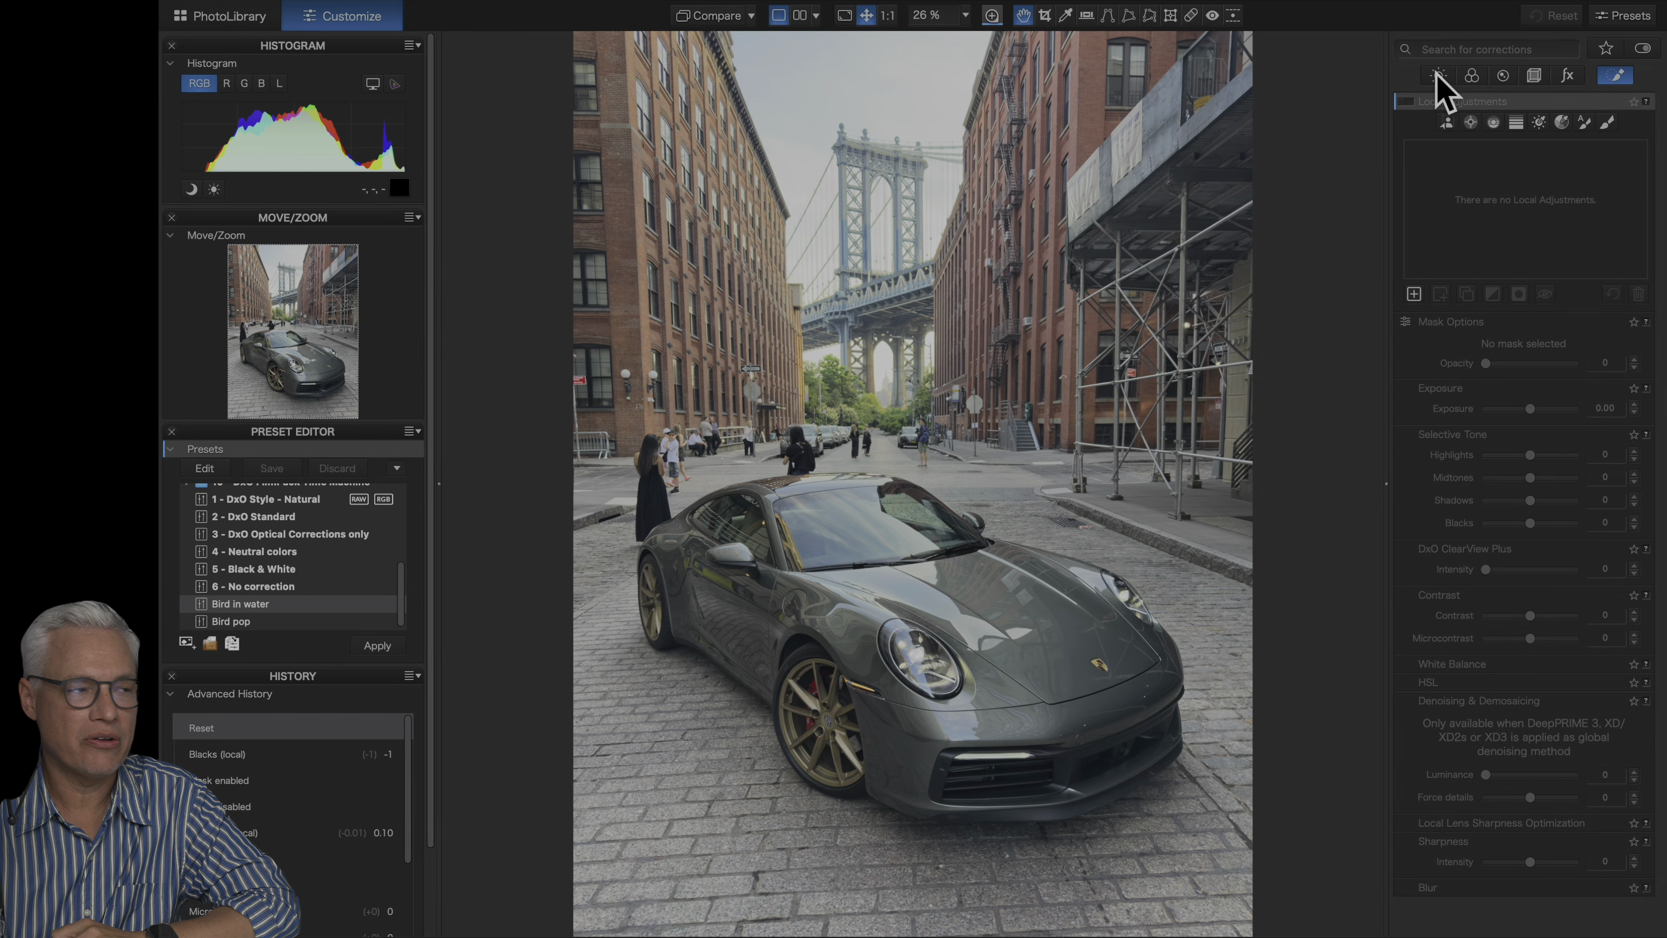
pyautogui.click(1438, 74)
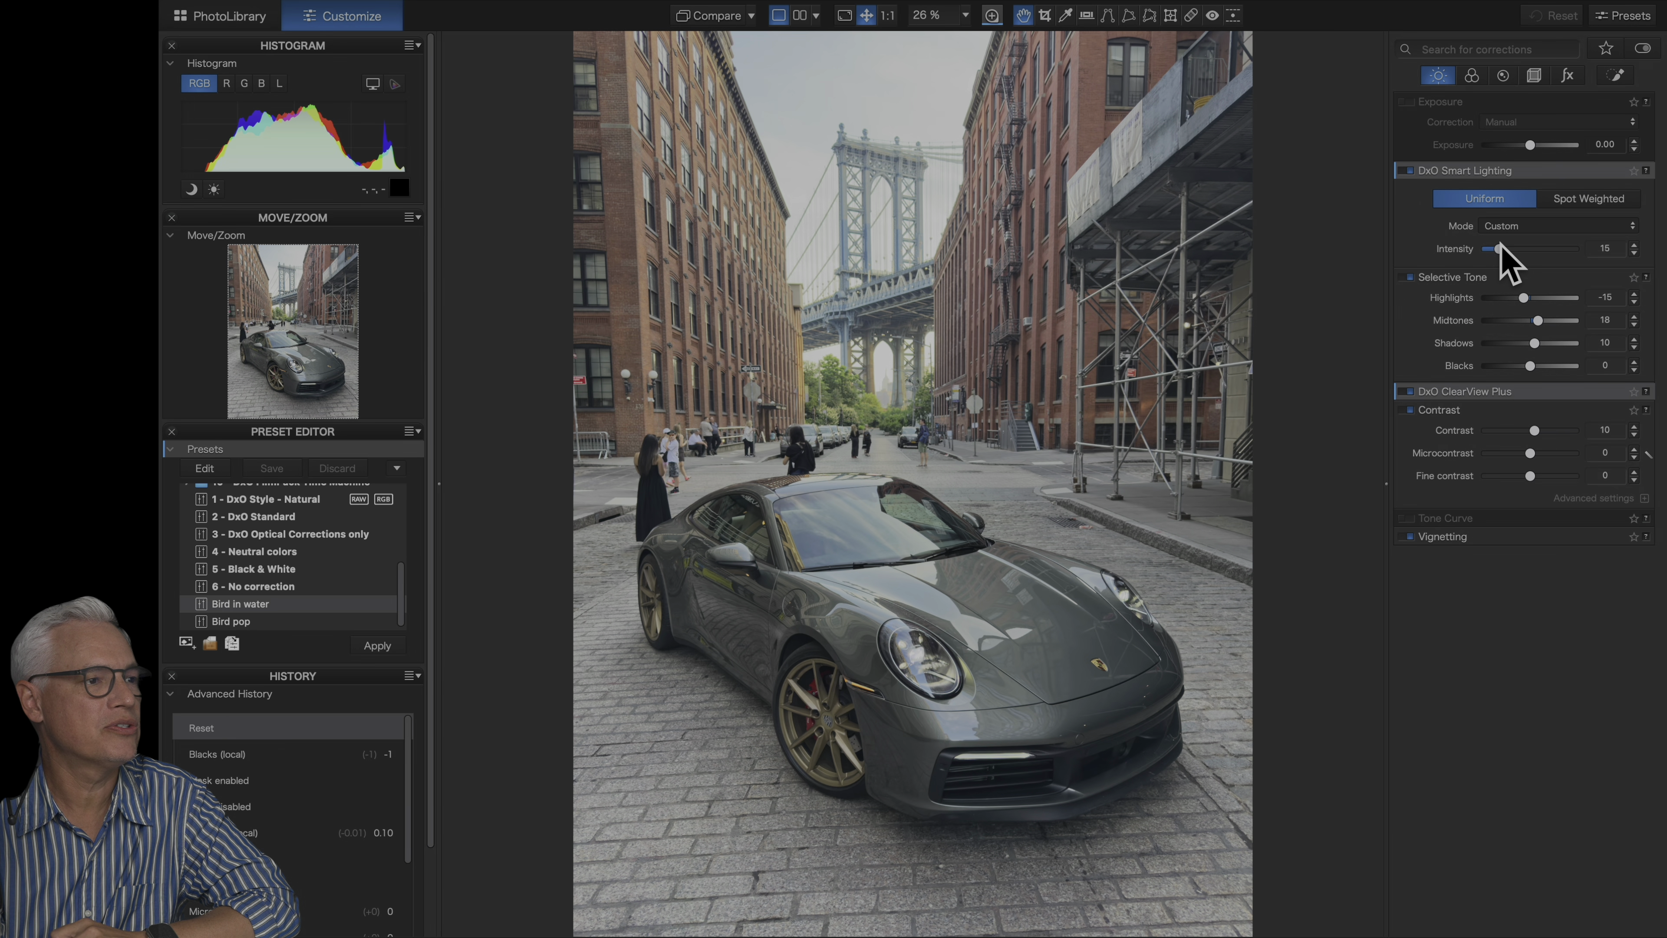
# Raise the car photo's Smart Lighting intensity to 39 and set Blacks to -25
pyautogui.moveTo(1502, 248); pyautogui.dragTo(1512, 251)
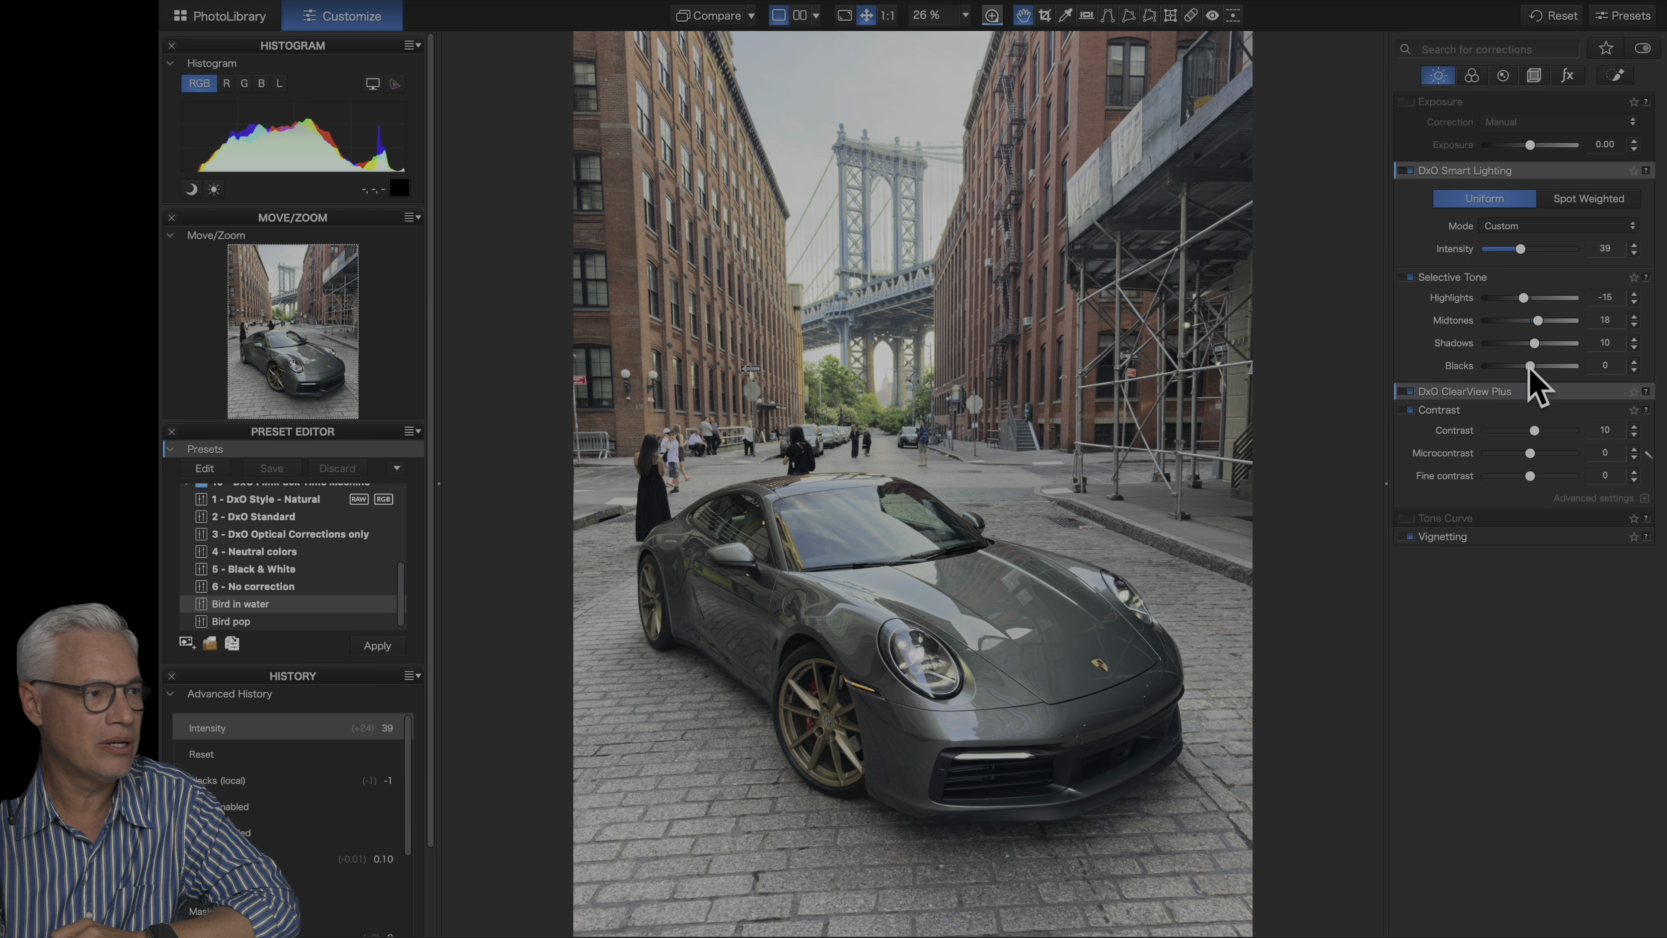
pyautogui.moveTo(1524, 367); pyautogui.dragTo(1520, 369)
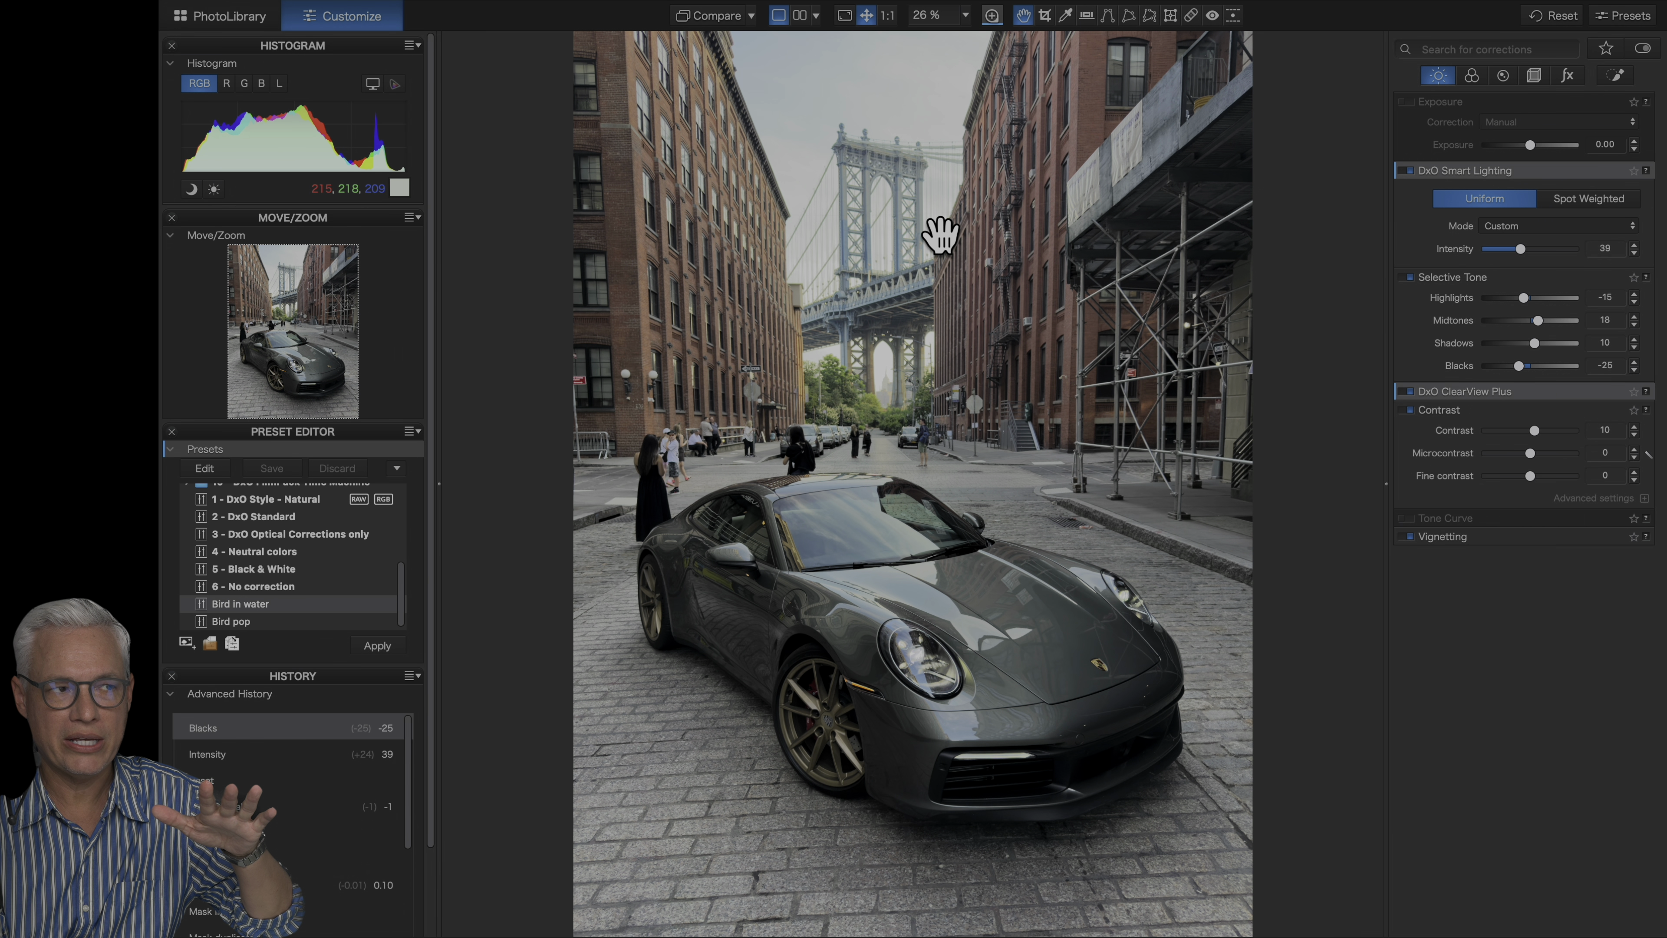
pyautogui.click(1617, 74)
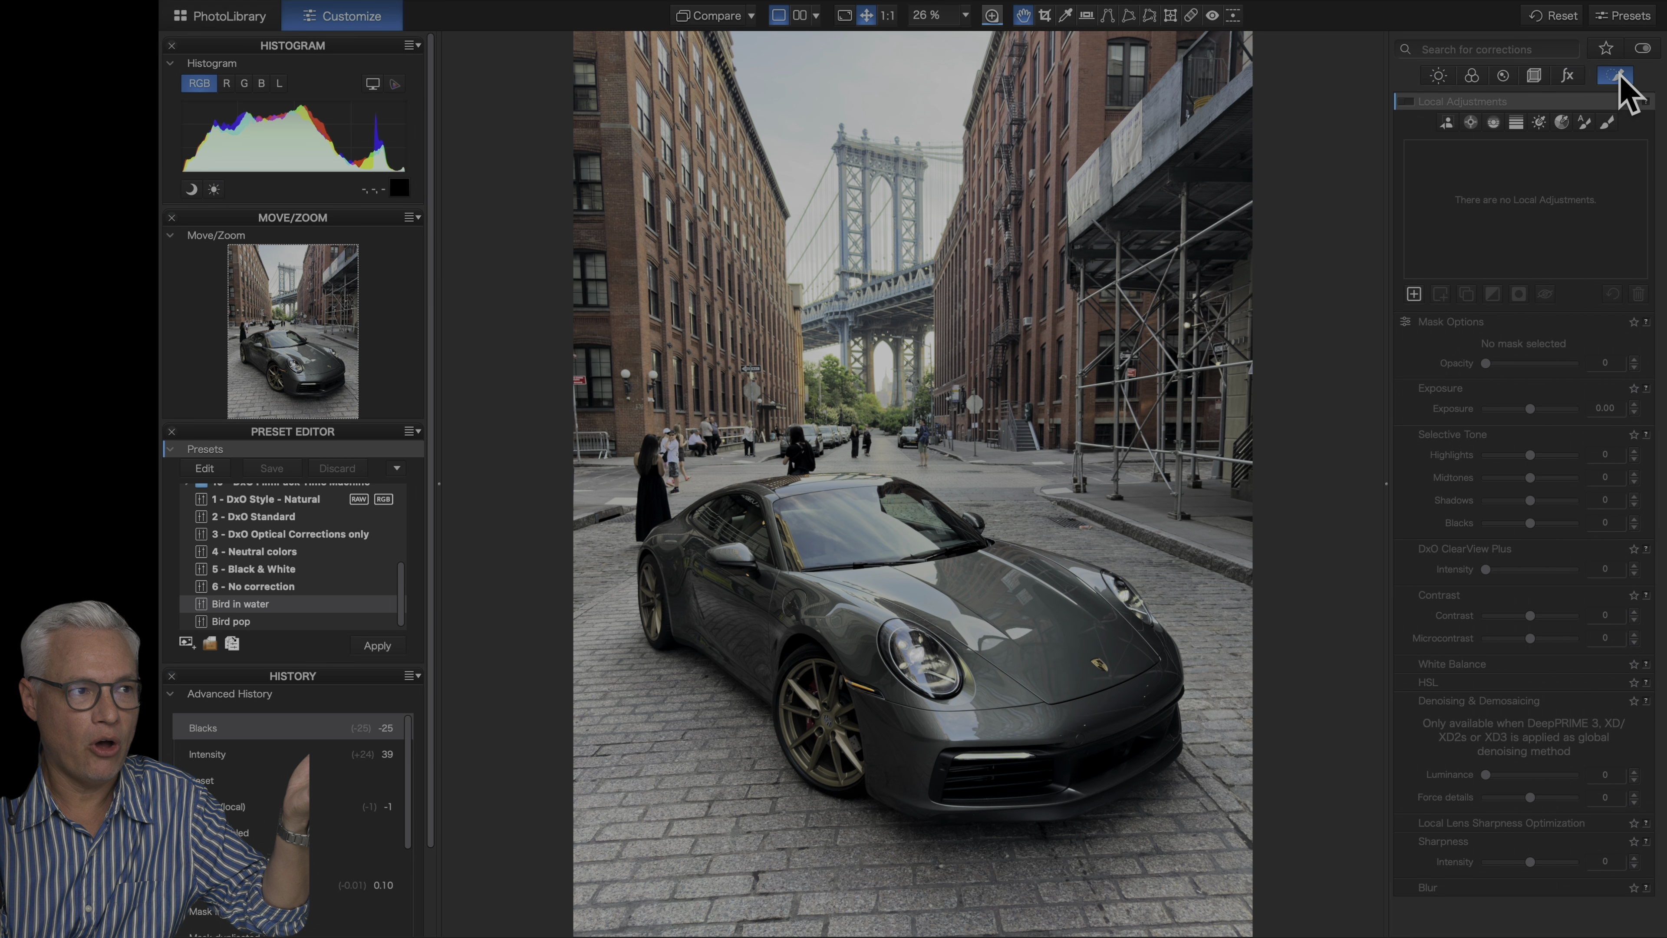
# Create a Sky AI mask with Exposure -0.92, Highlights 15, Blacks -14 and ClearView Plus 79
pyautogui.click(1447, 123)
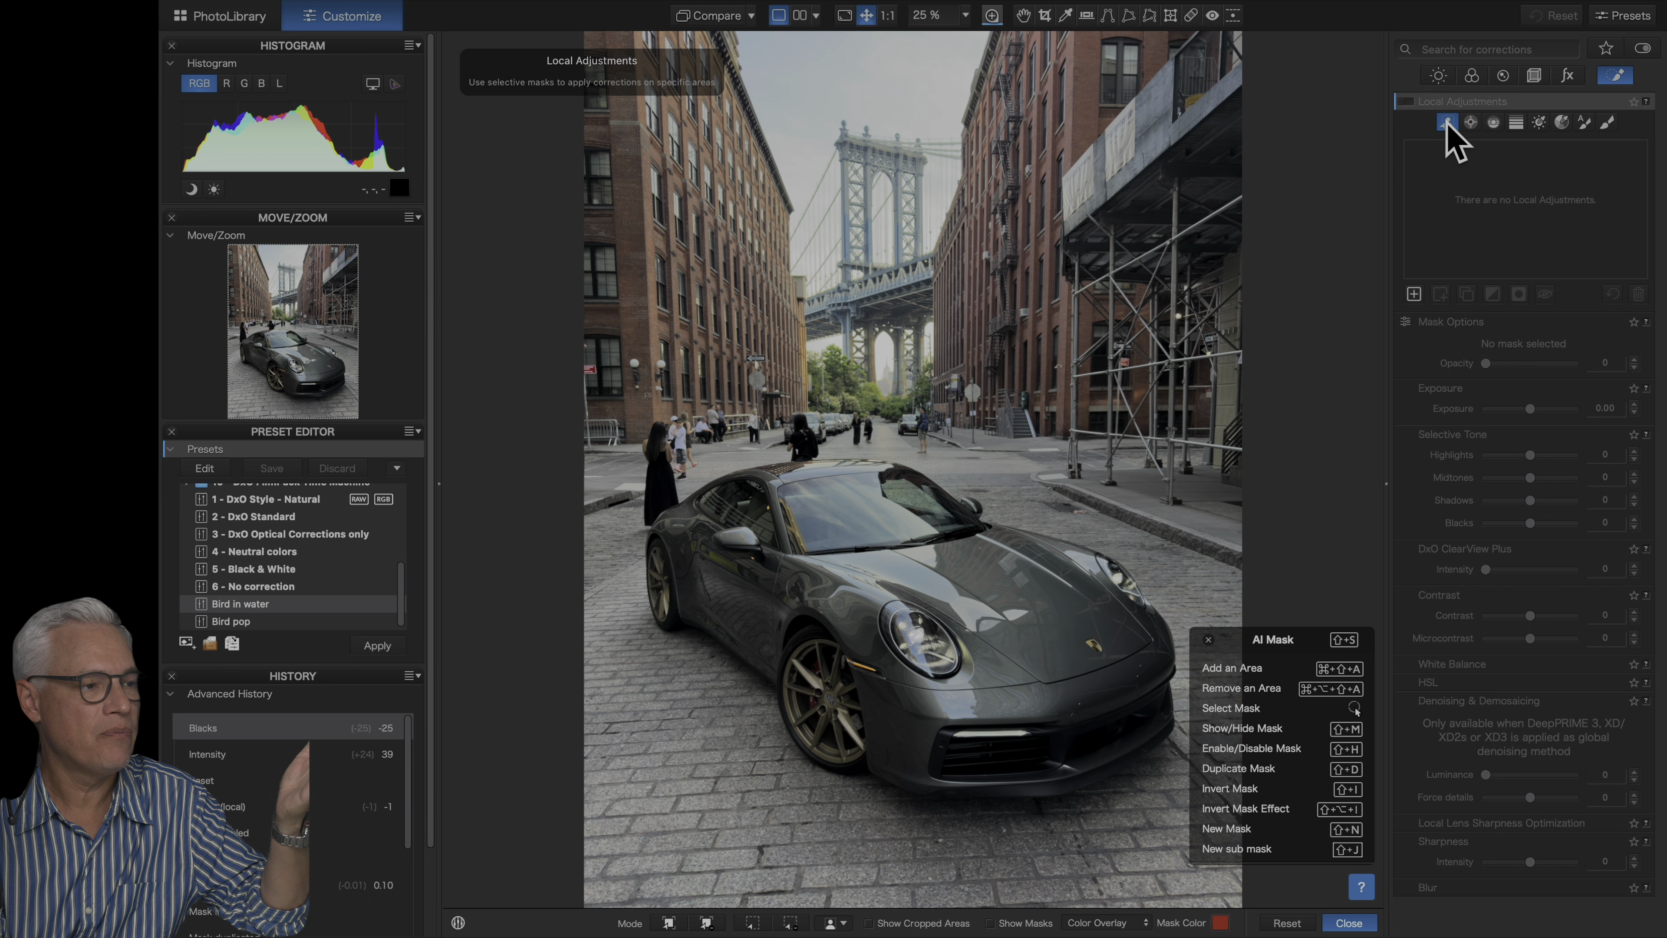
pyautogui.click(835, 922)
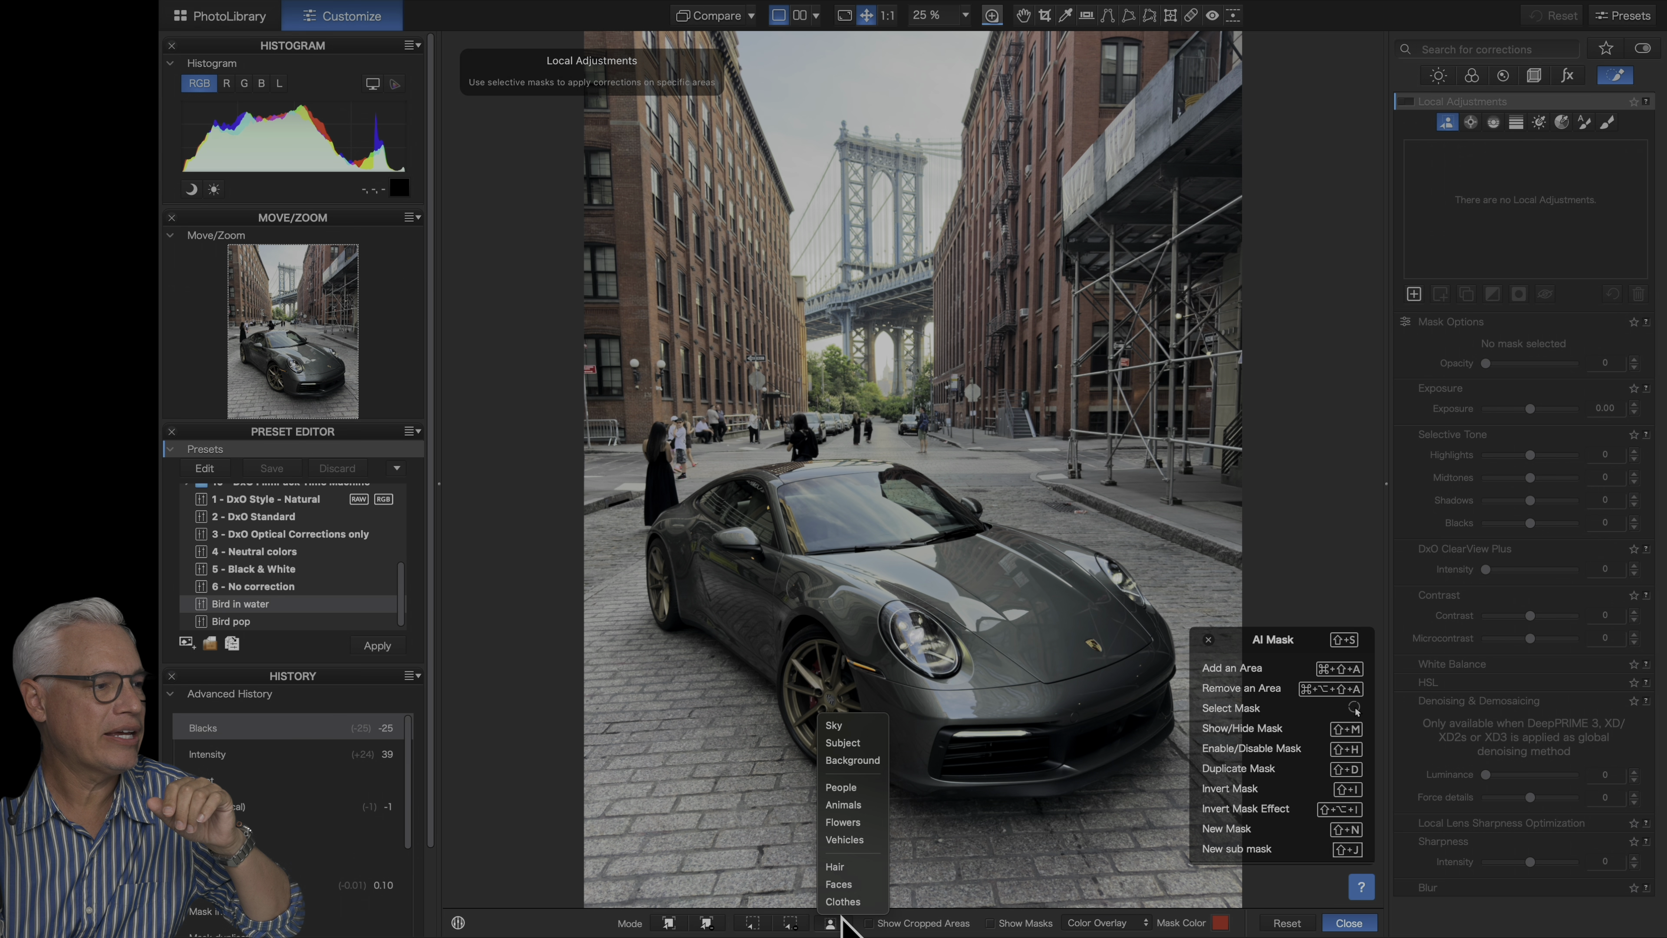
pyautogui.click(853, 726)
pyautogui.click(1528, 409)
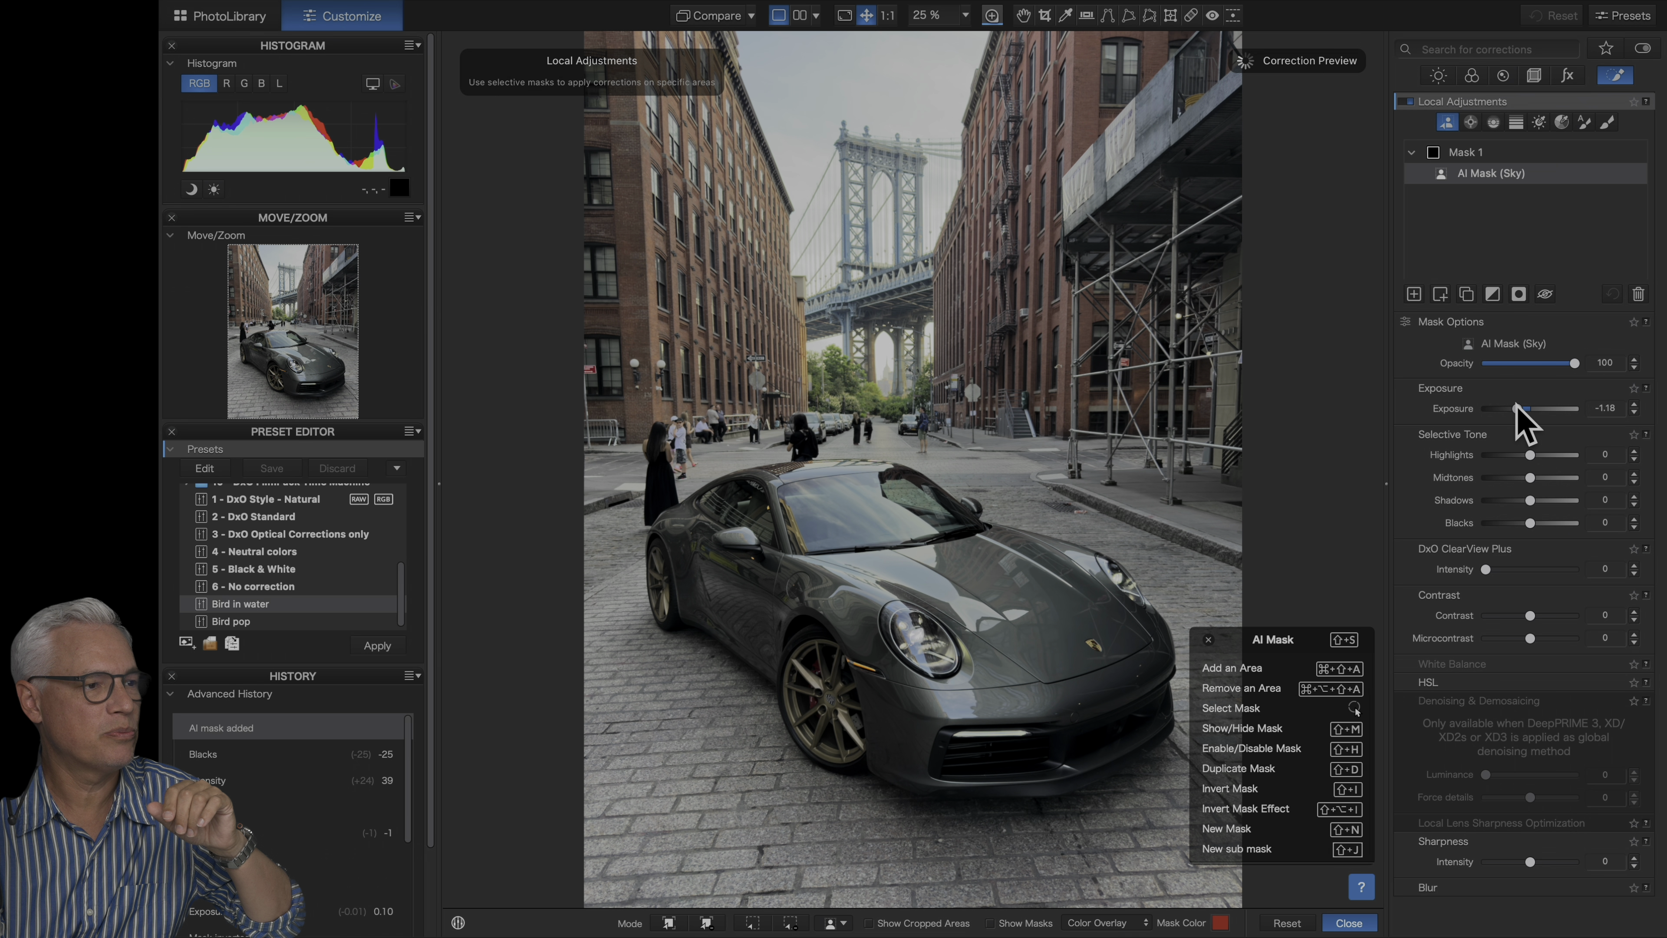
pyautogui.moveTo(1521, 427); pyautogui.dragTo(1515, 421)
pyautogui.moveTo(1486, 569); pyautogui.dragTo(1524, 563)
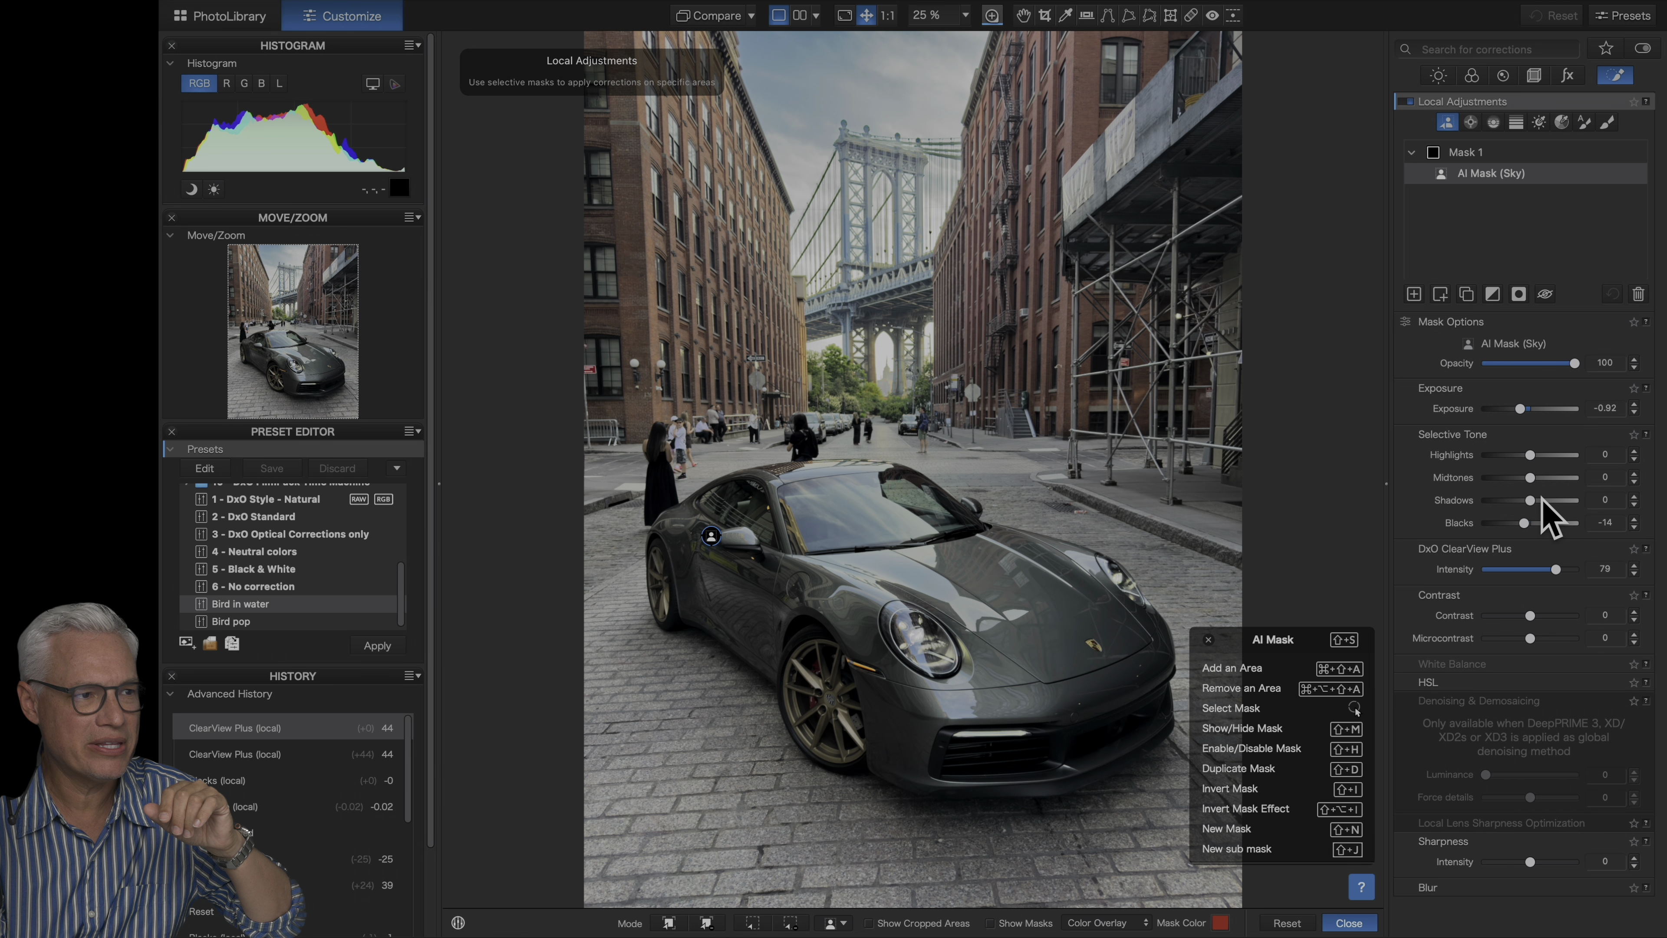
pyautogui.moveTo(1553, 455); pyautogui.dragTo(1539, 456)
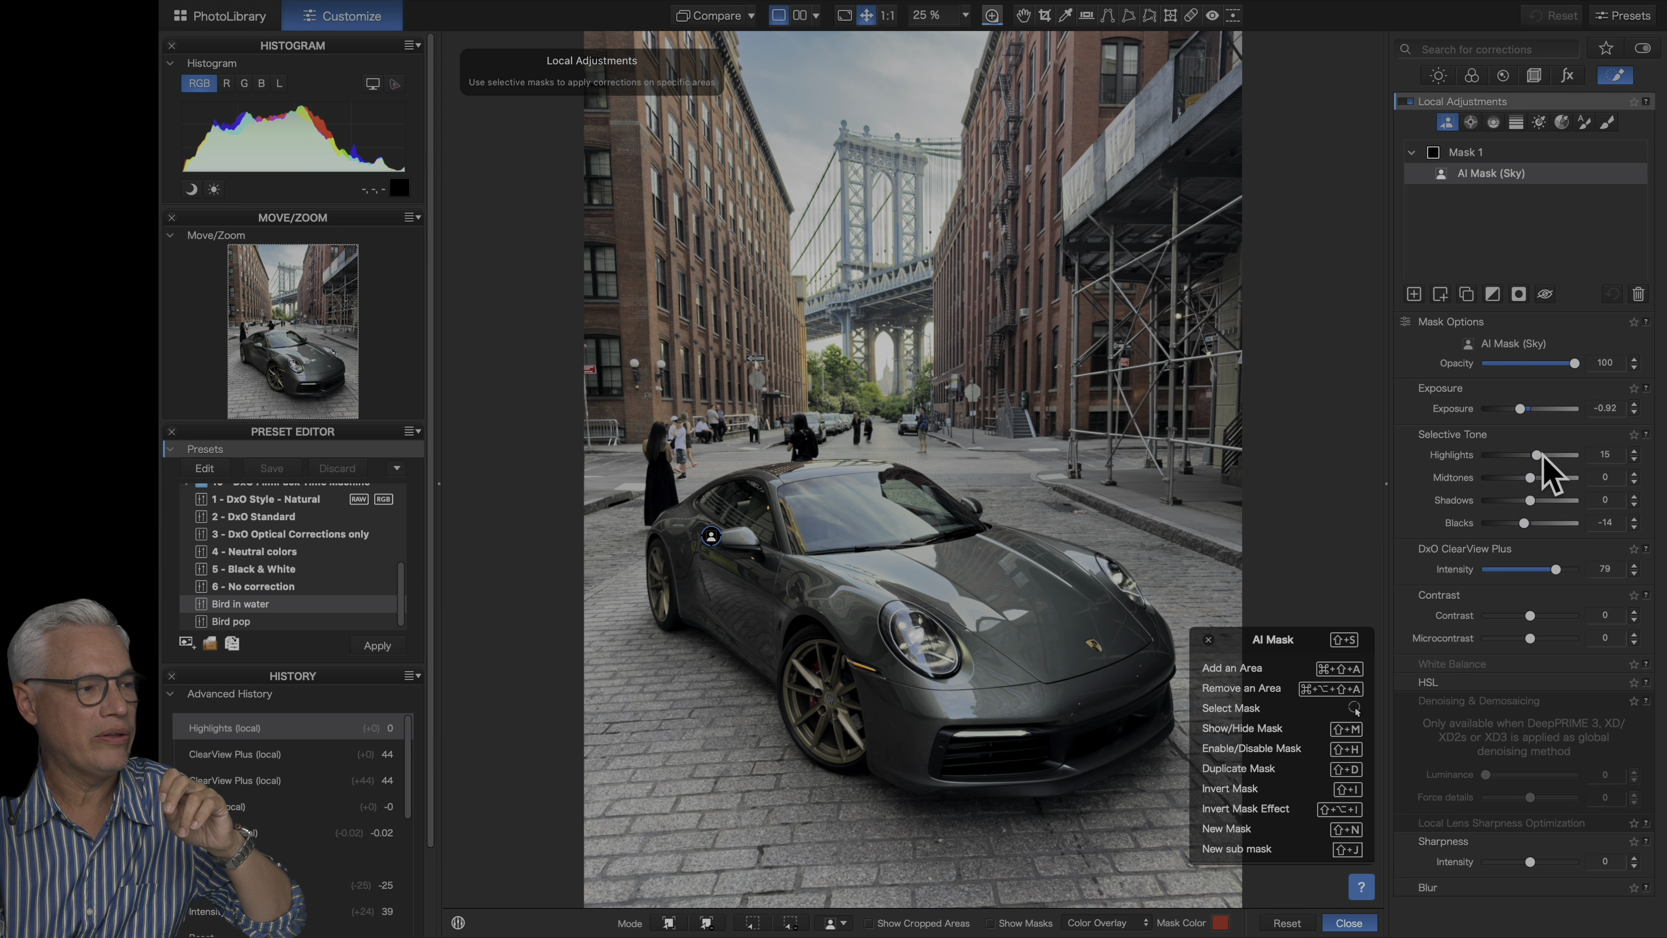
pyautogui.click(840, 919)
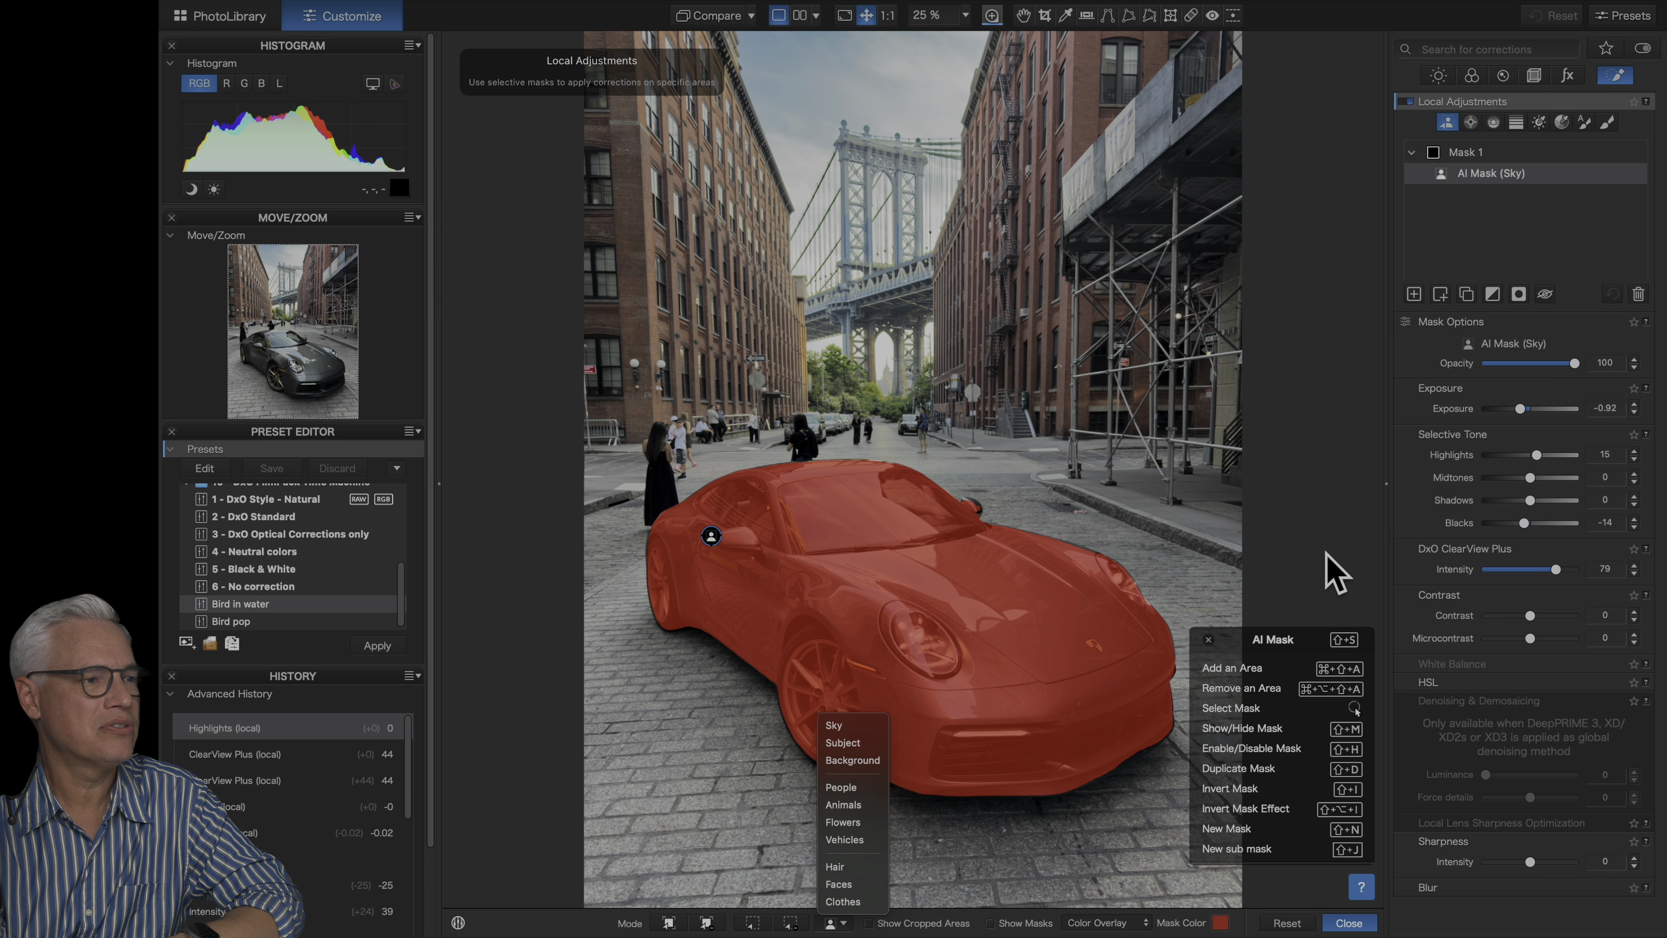
# Add the car's front wheel to the AI mask
pyautogui.click(1329, 457)
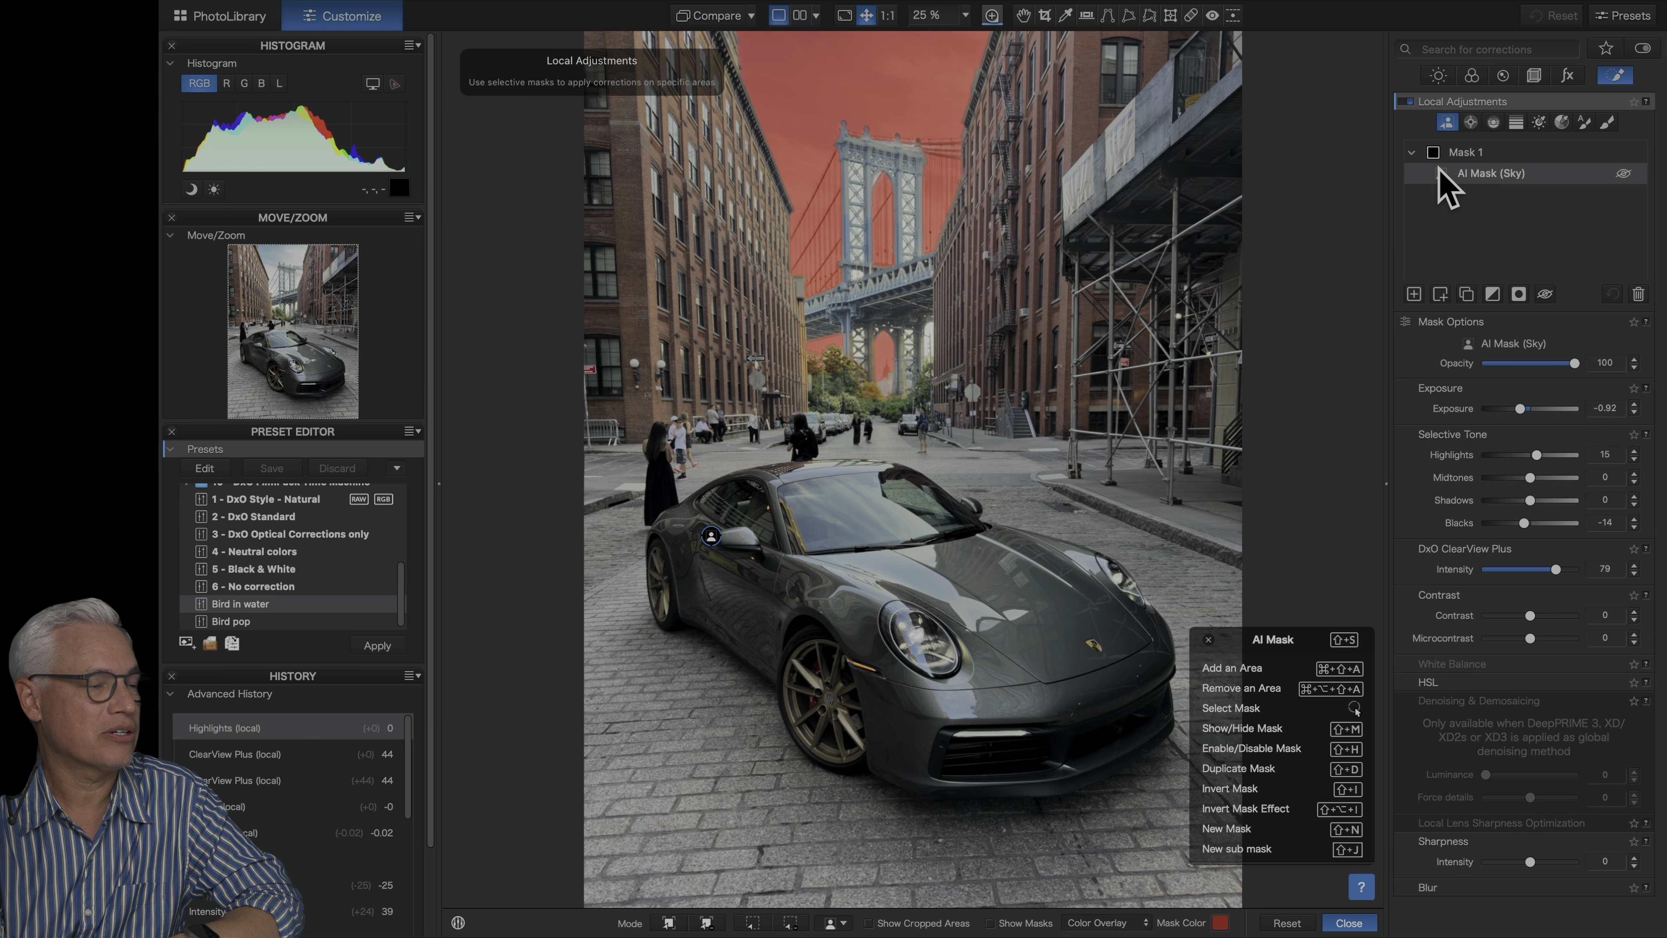
pyautogui.press('super+shift+a')
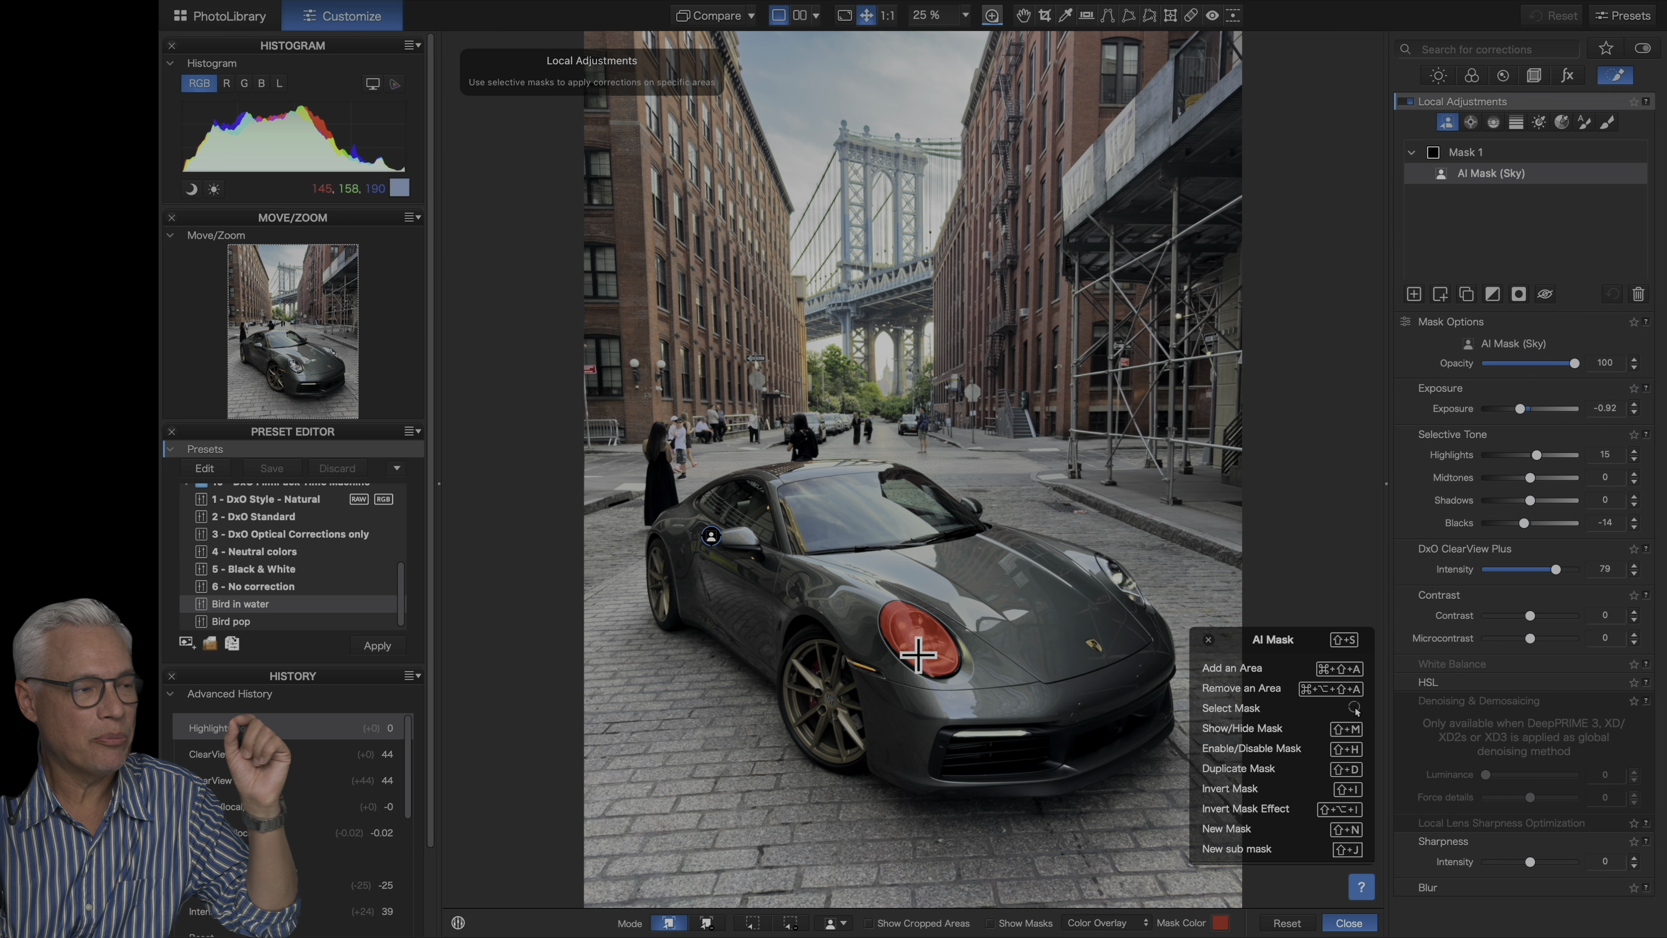
pyautogui.click(828, 731)
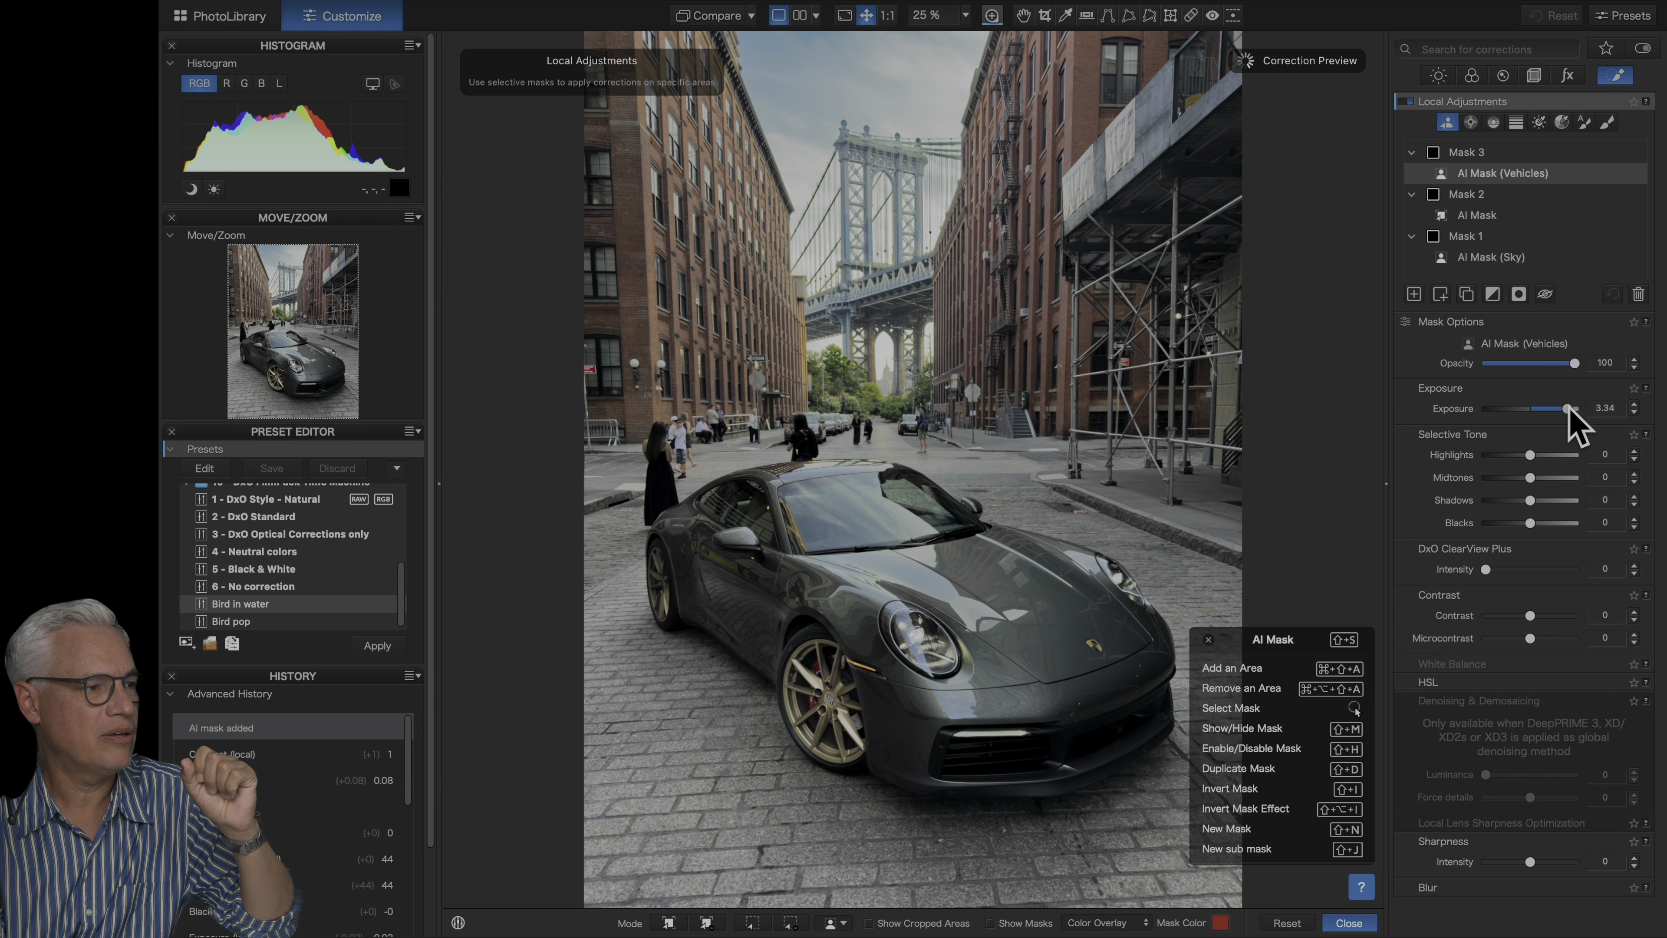
# Set the car mask to Exposure 0.77 and Blacks -23, then add a Background AI mask
pyautogui.moveTo(1573, 420); pyautogui.dragTo(1539, 409)
pyautogui.moveTo(1530, 522); pyautogui.dragTo(1521, 542)
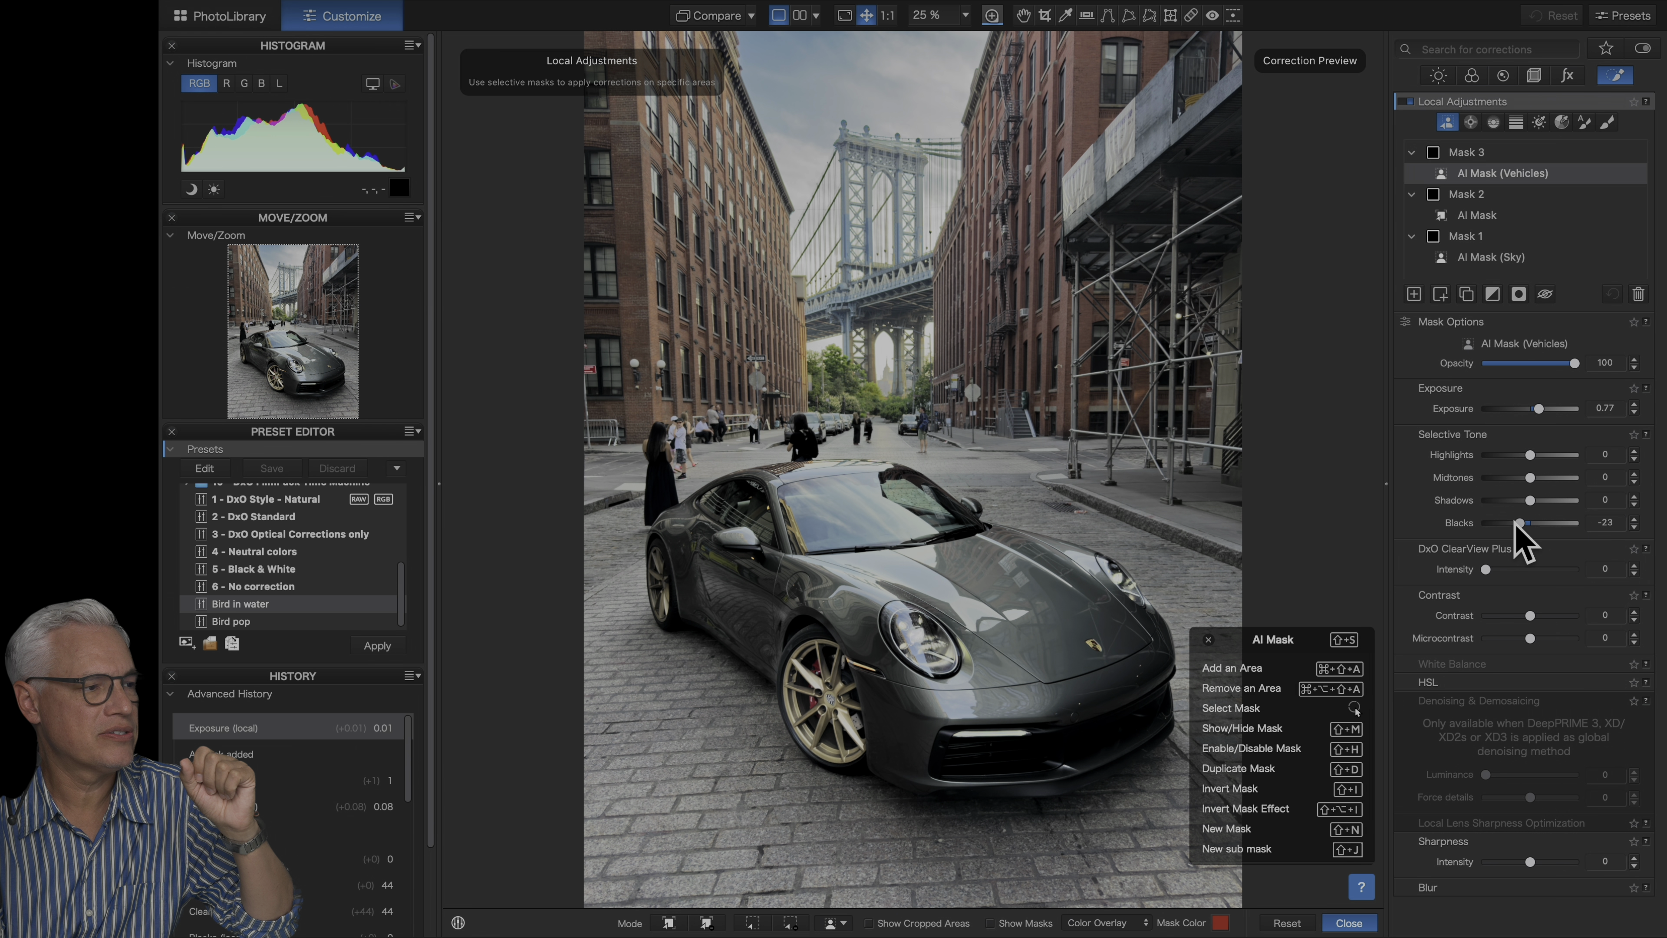
pyautogui.click(837, 923)
pyautogui.click(852, 760)
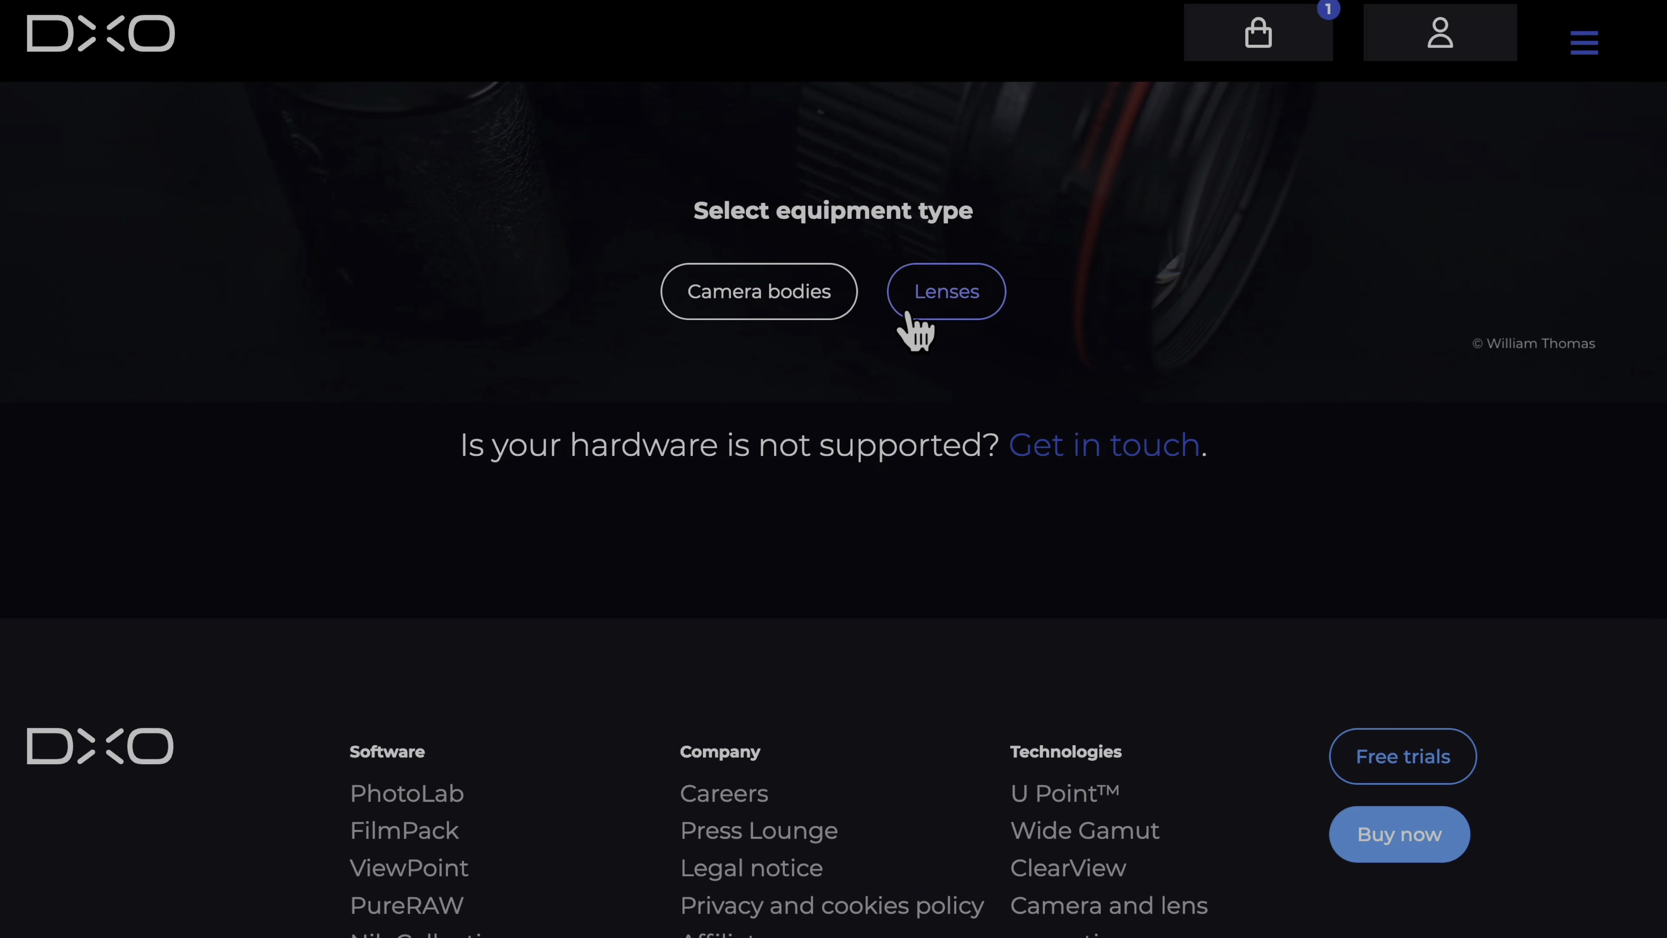
# Switch the DxO supported-equipment search from cameras to lenses
pyautogui.click(908, 315)
# Set the lens search to Canon camera and lens brands with the EOS R6 Mark II body
pyautogui.click(782, 529)
pyautogui.click(707, 641)
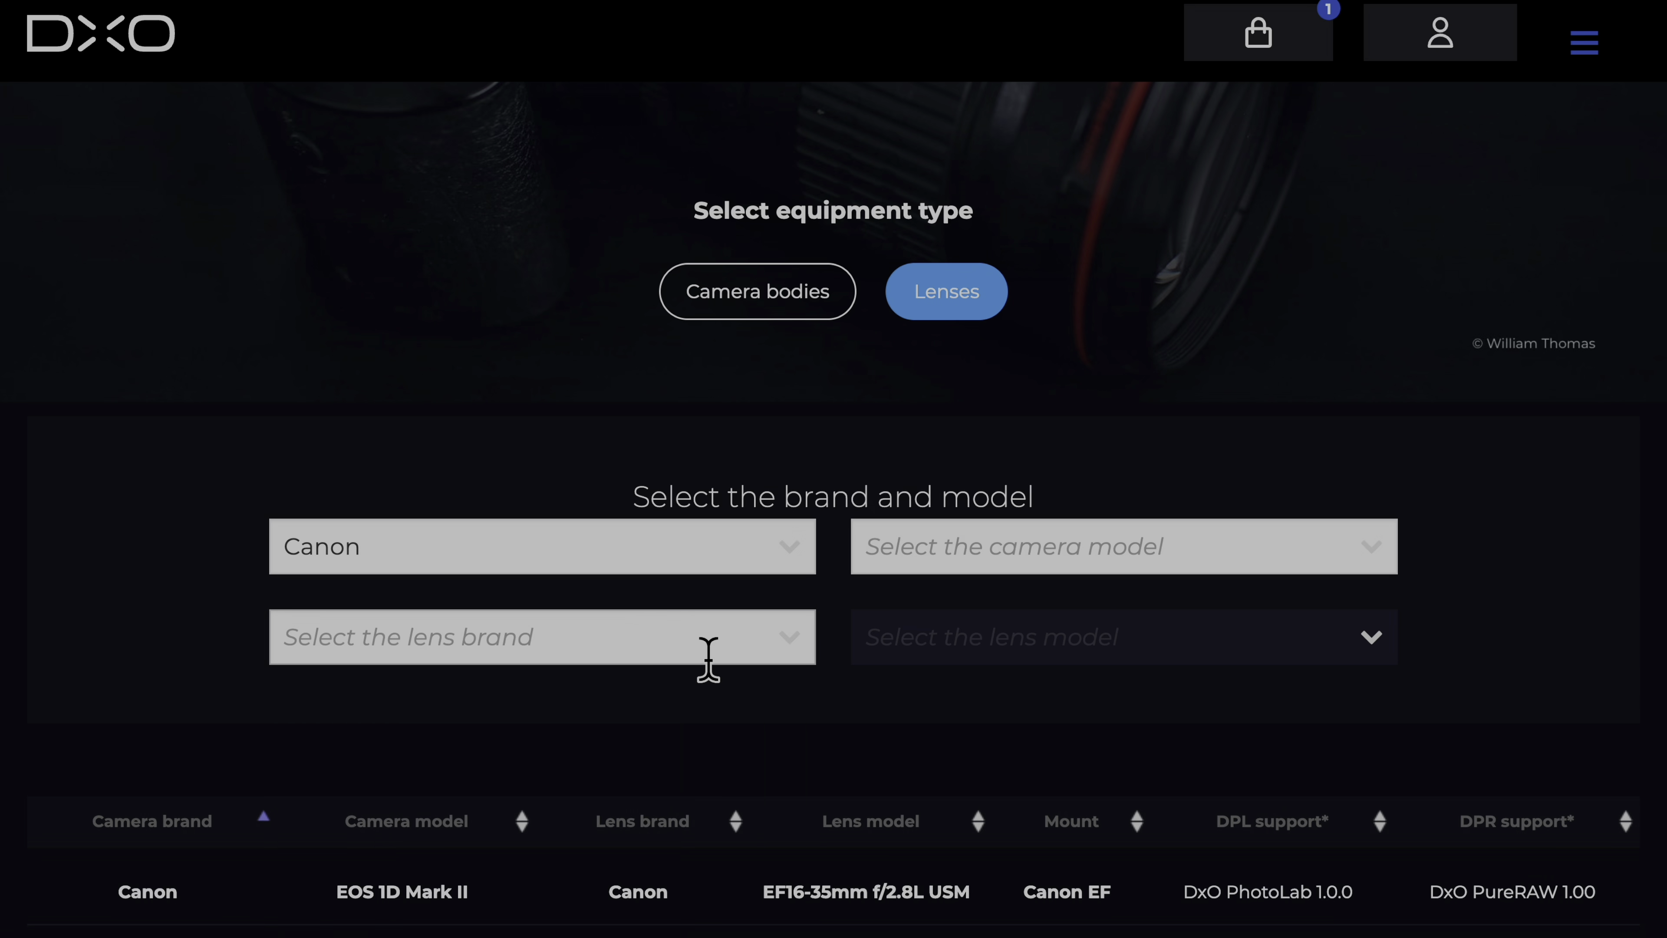
pyautogui.click(707, 657)
pyautogui.click(696, 722)
pyautogui.click(1191, 565)
pyautogui.scroll(-10, 1179, 769)
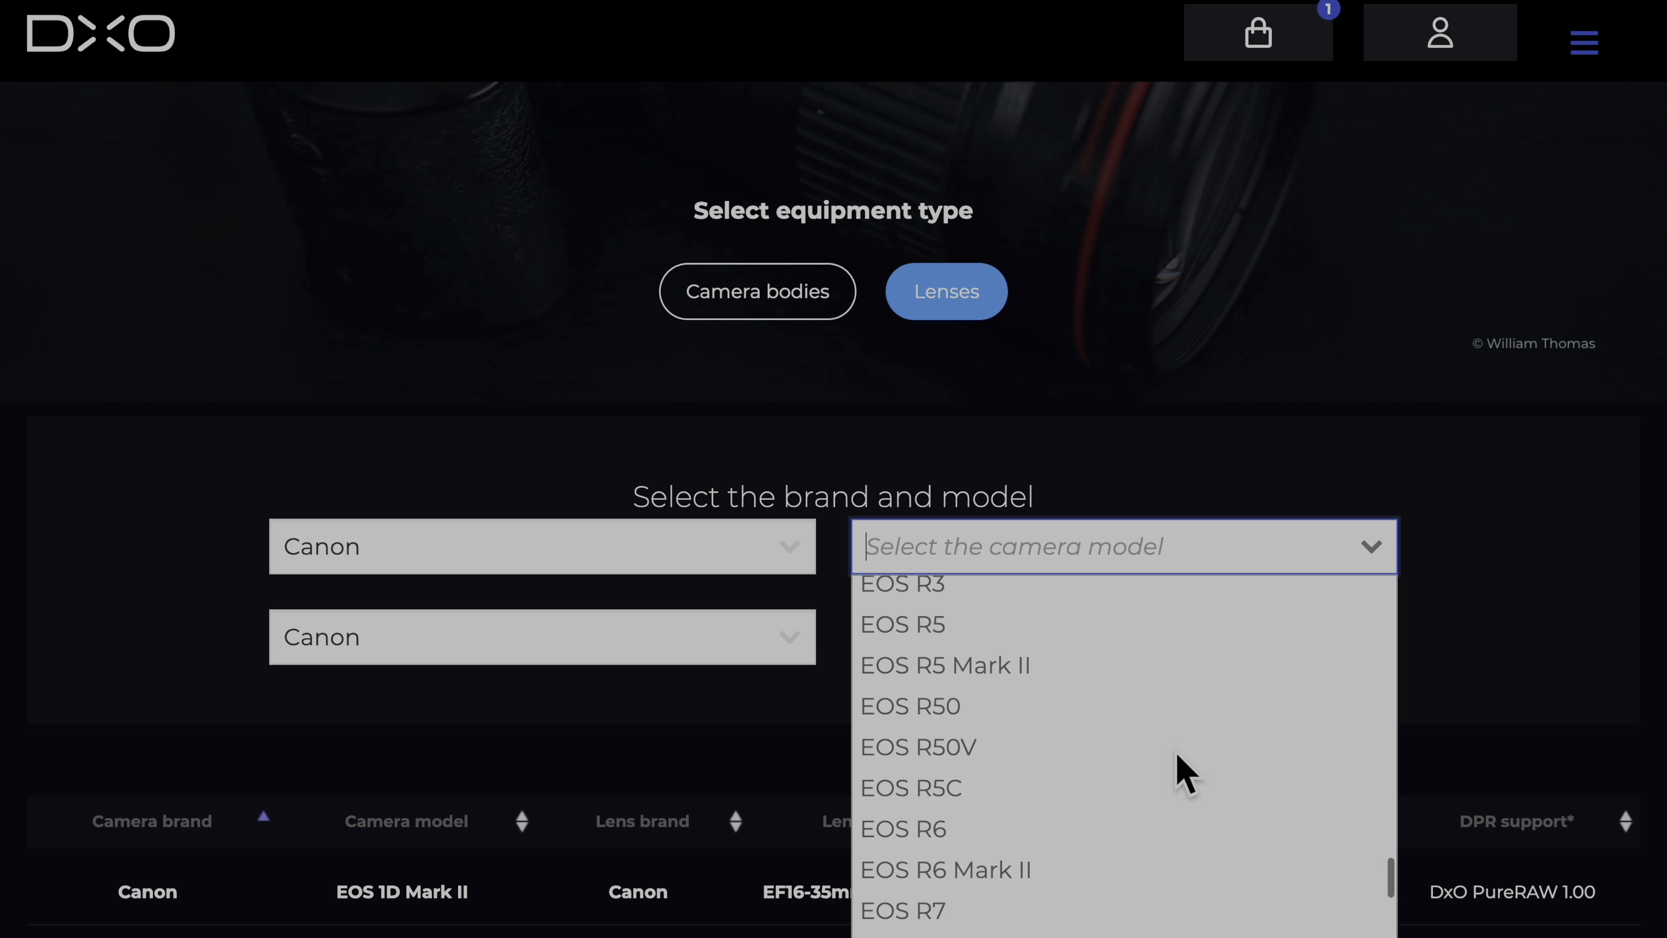
pyautogui.click(1114, 660)
pyautogui.click(1217, 641)
pyautogui.scroll(-10, 1224, 460)
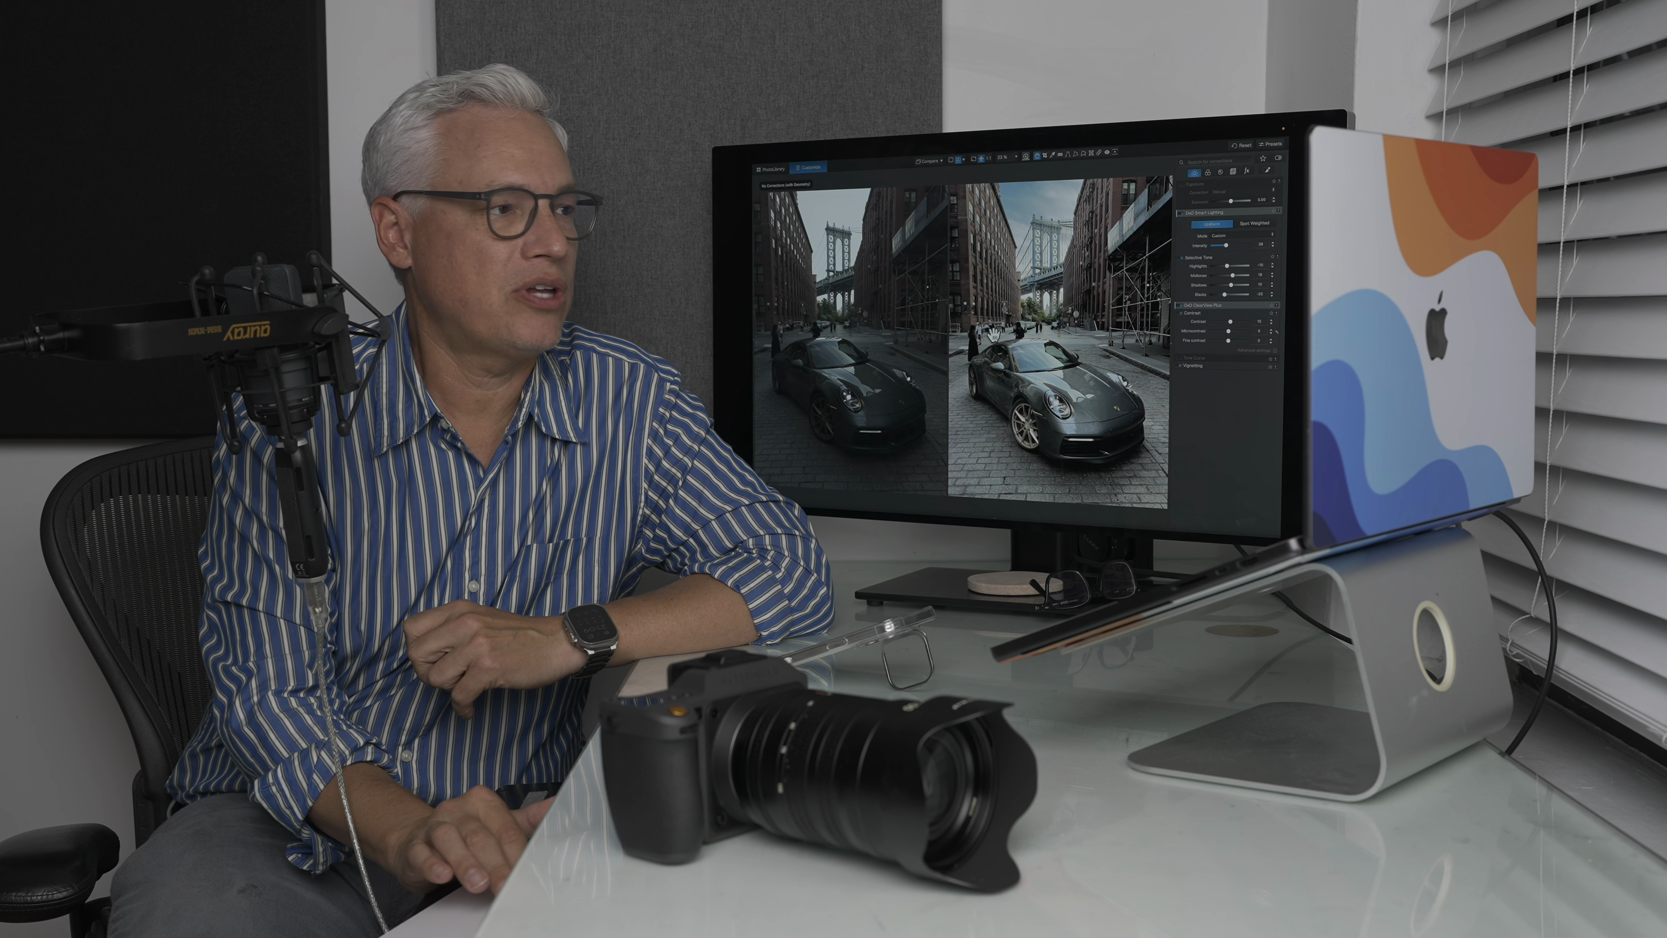
# Compare before and after, then show only the edited nightclub photo magnified on the DJ
pyautogui.click(773, 169)
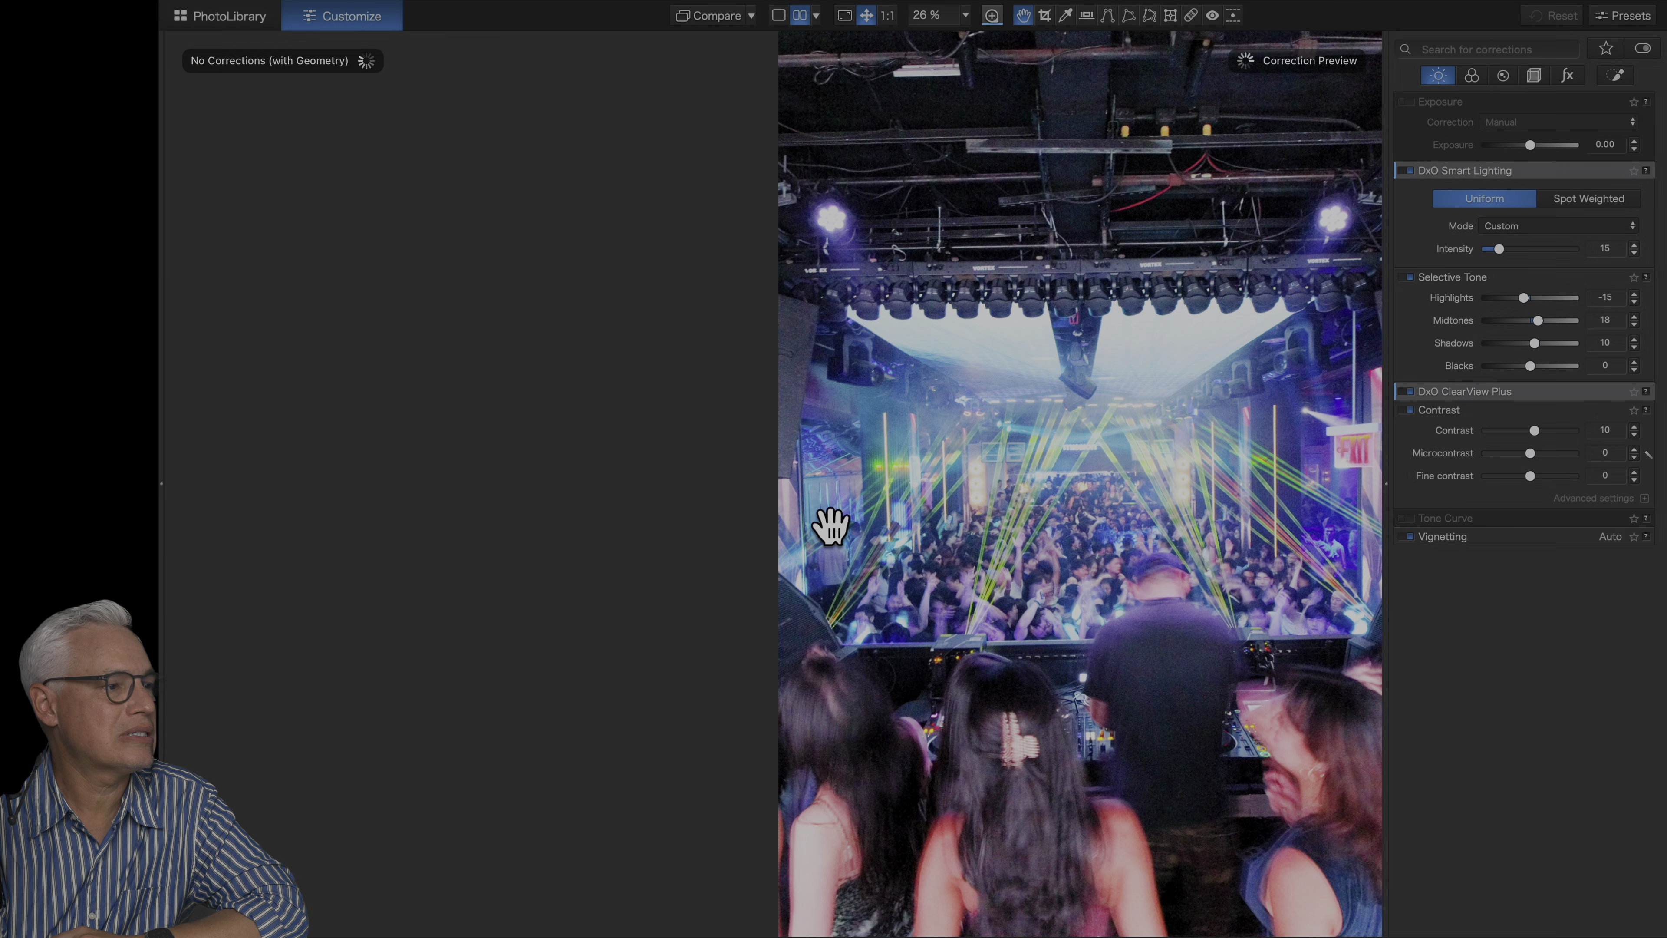
pyautogui.press('t')
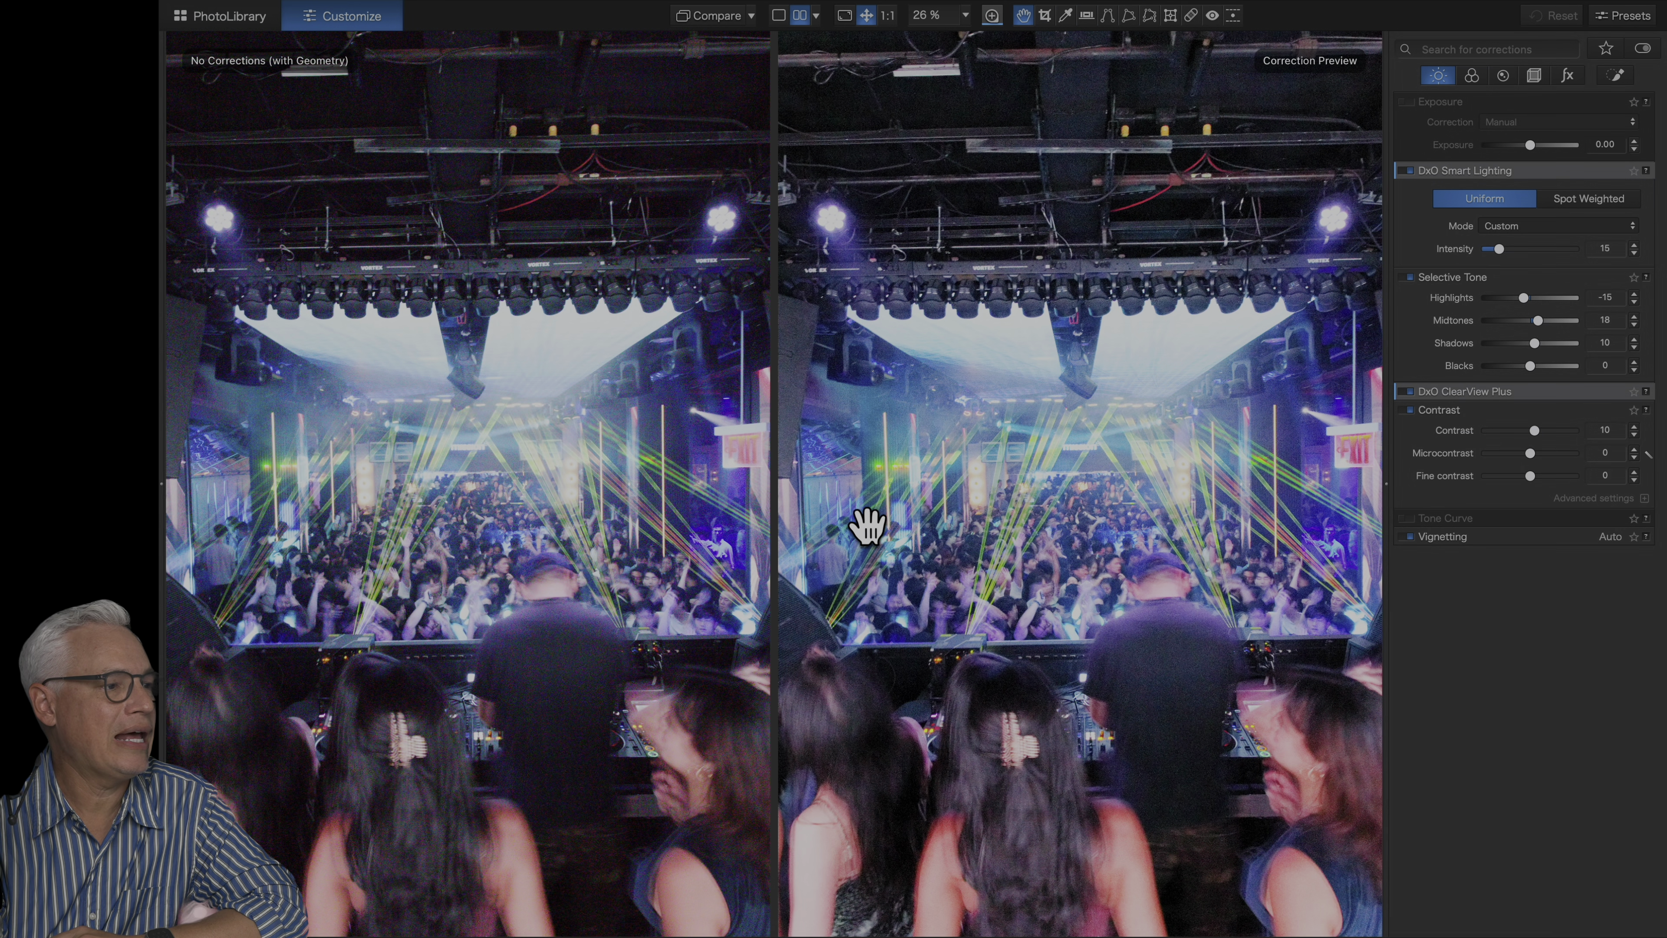
pyautogui.click(778, 16)
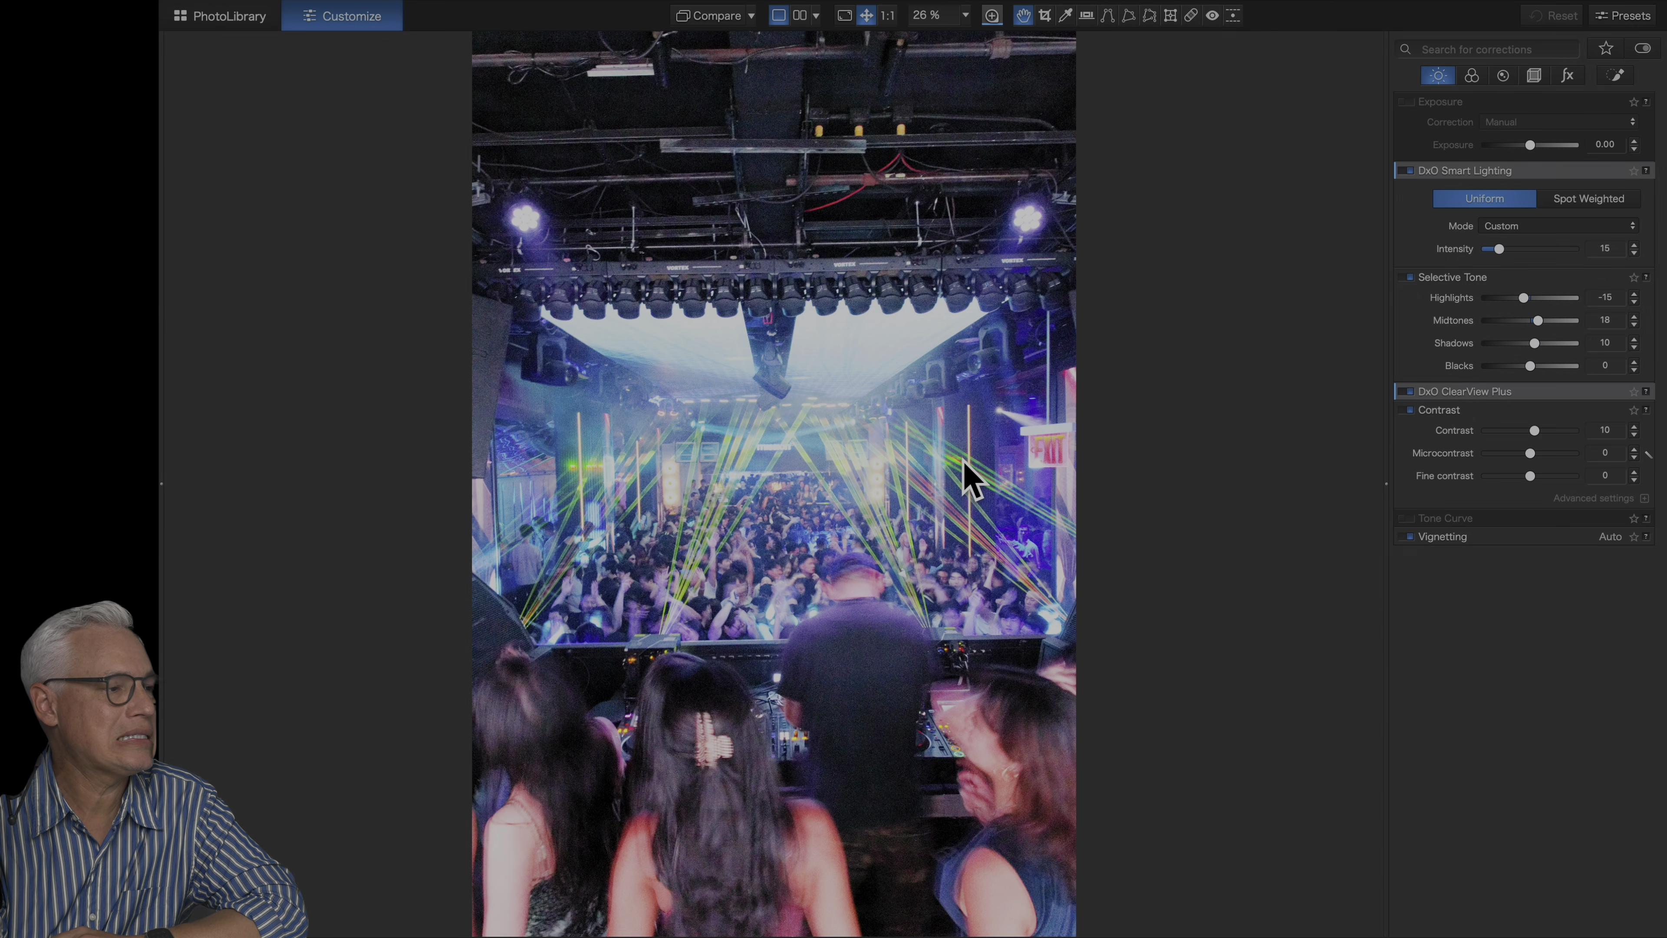
pyautogui.click(845, 742)
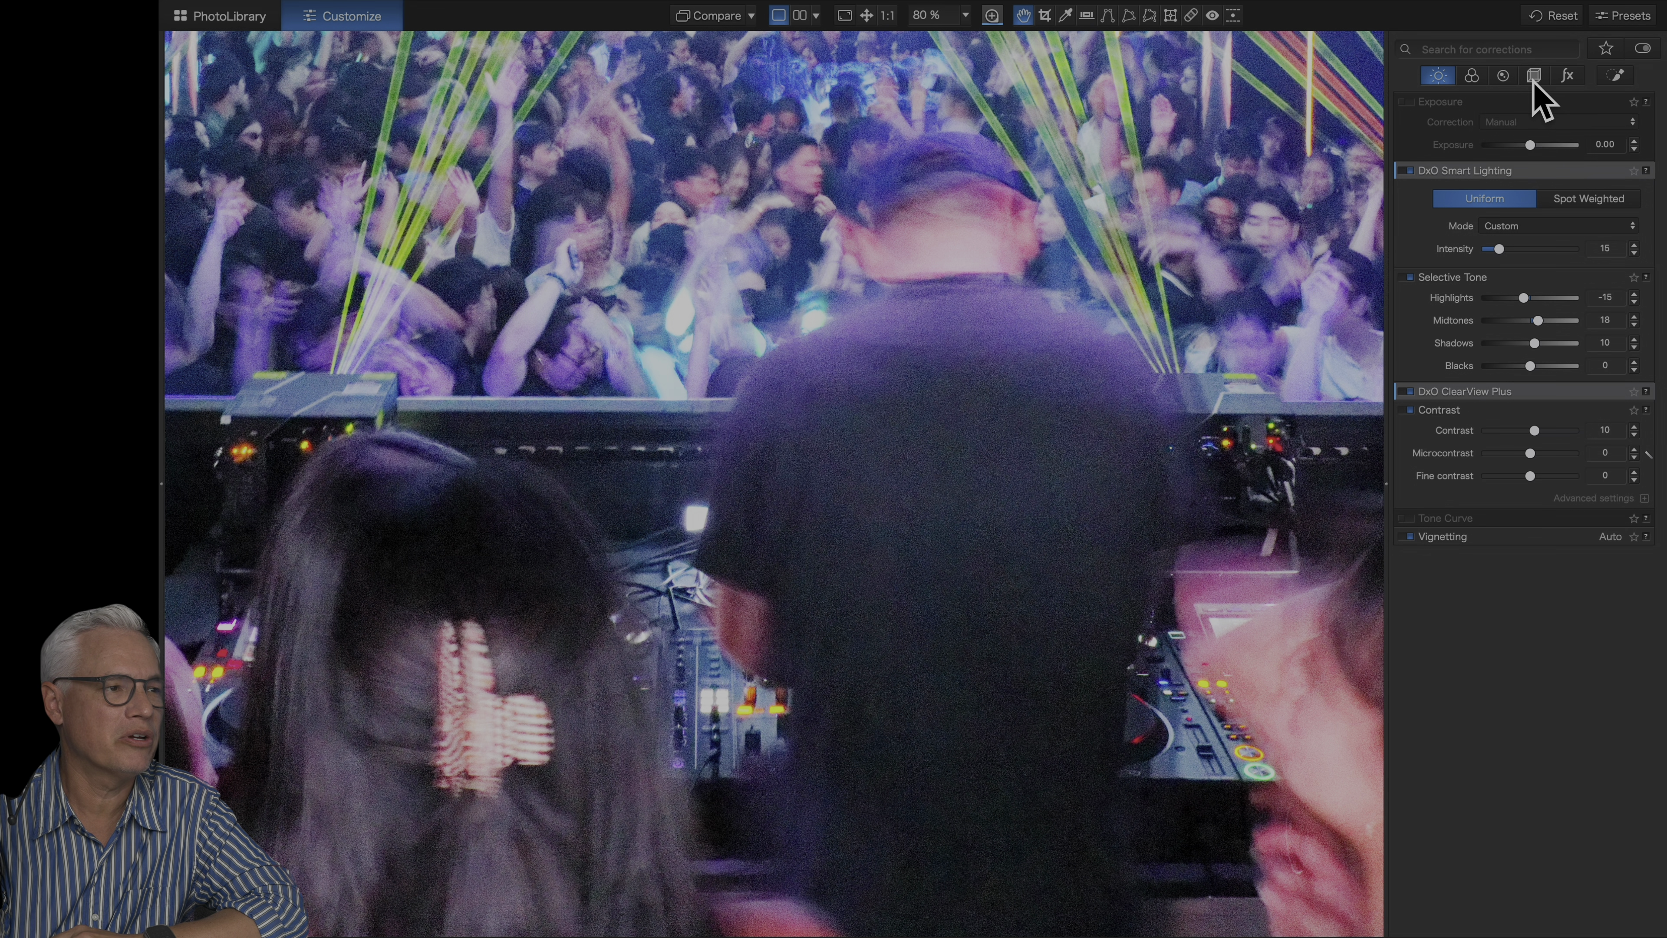
# Switch the nightclub photo's denoising to DeepPRIME XD/XD2s
pyautogui.click(1504, 75)
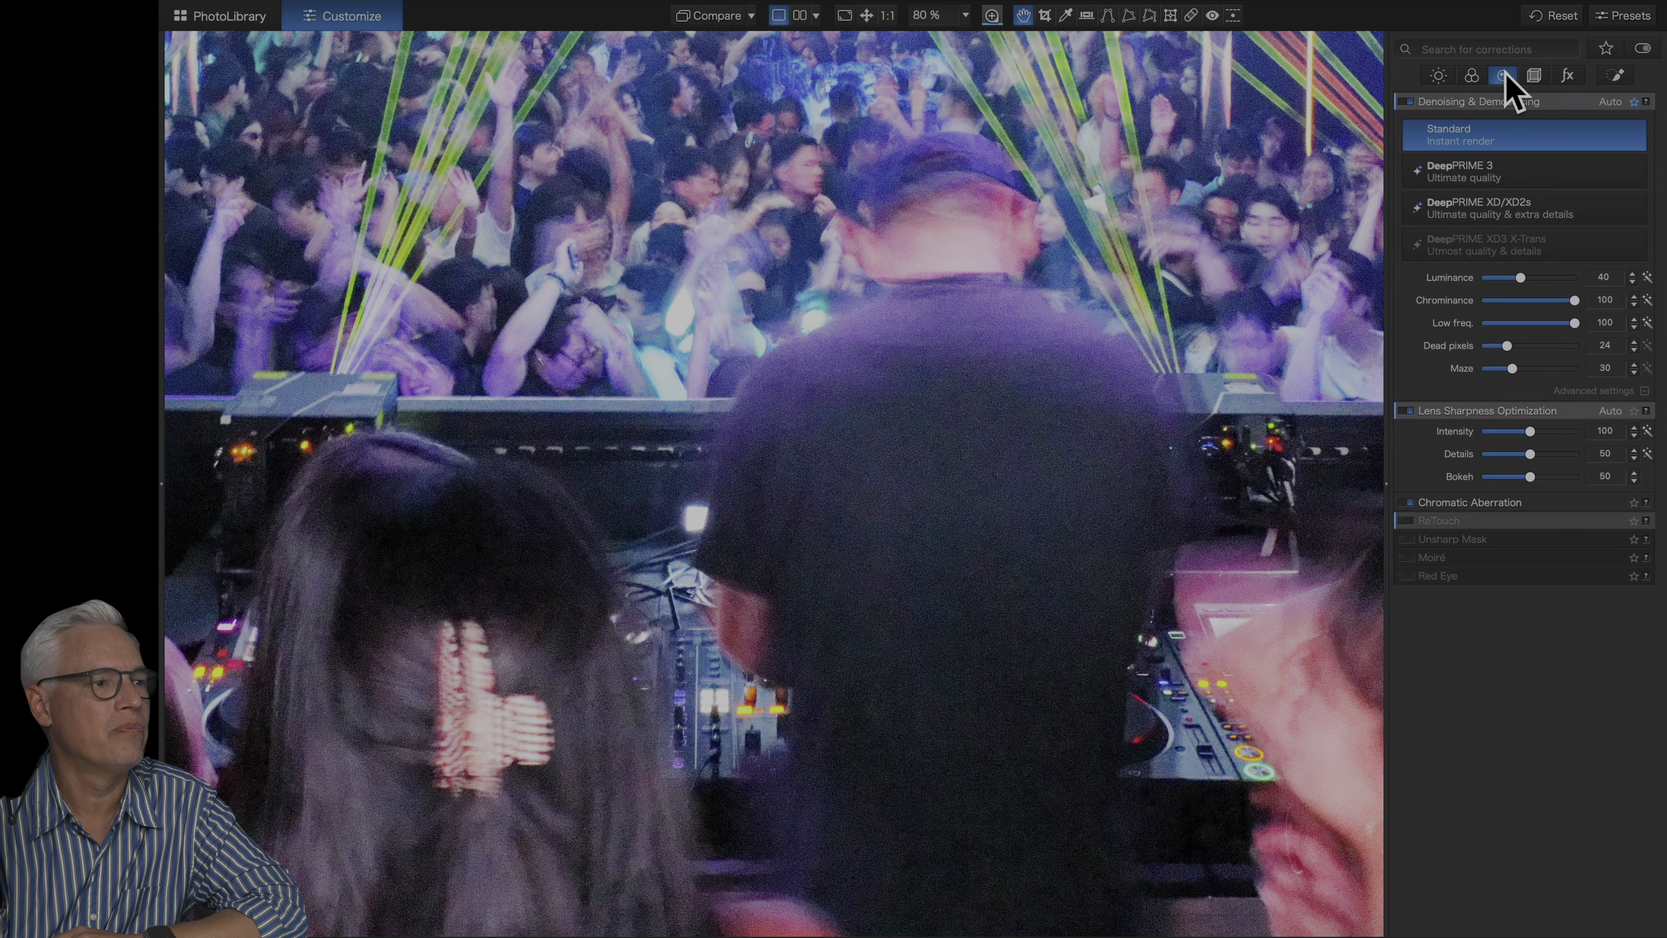
pyautogui.click(1498, 256)
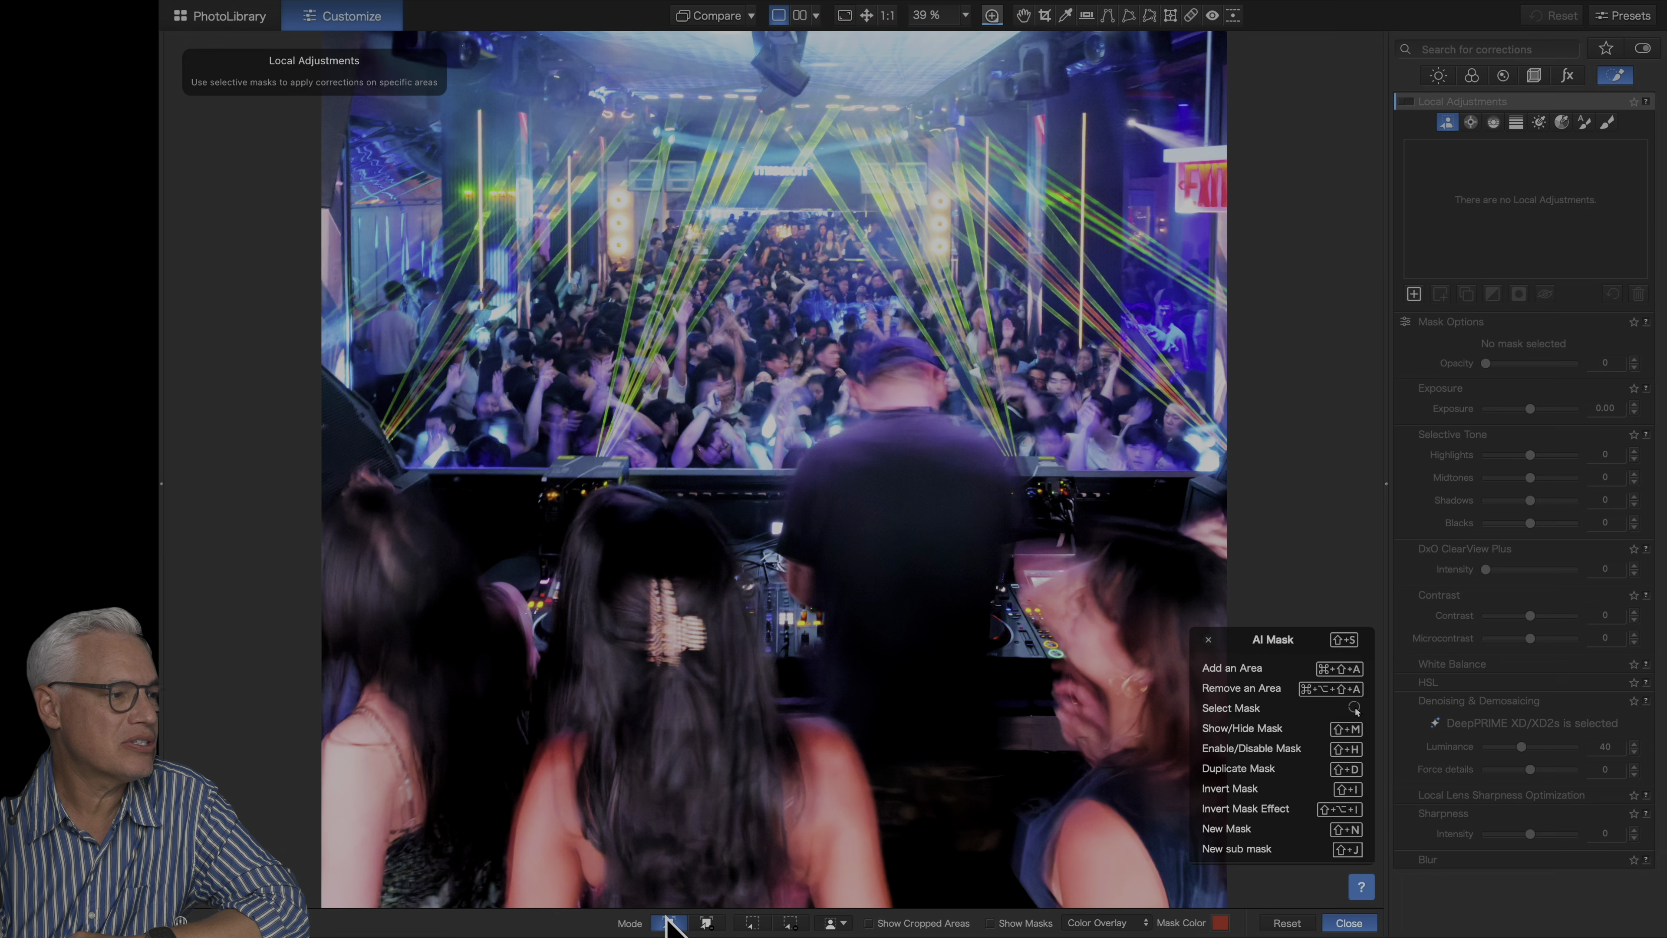
# AI-mask the woman's hair: Exposure 0.71, Blacks -23, Contrast 39, Microcontrast 63, Luminance 71
pyautogui.click(712, 779)
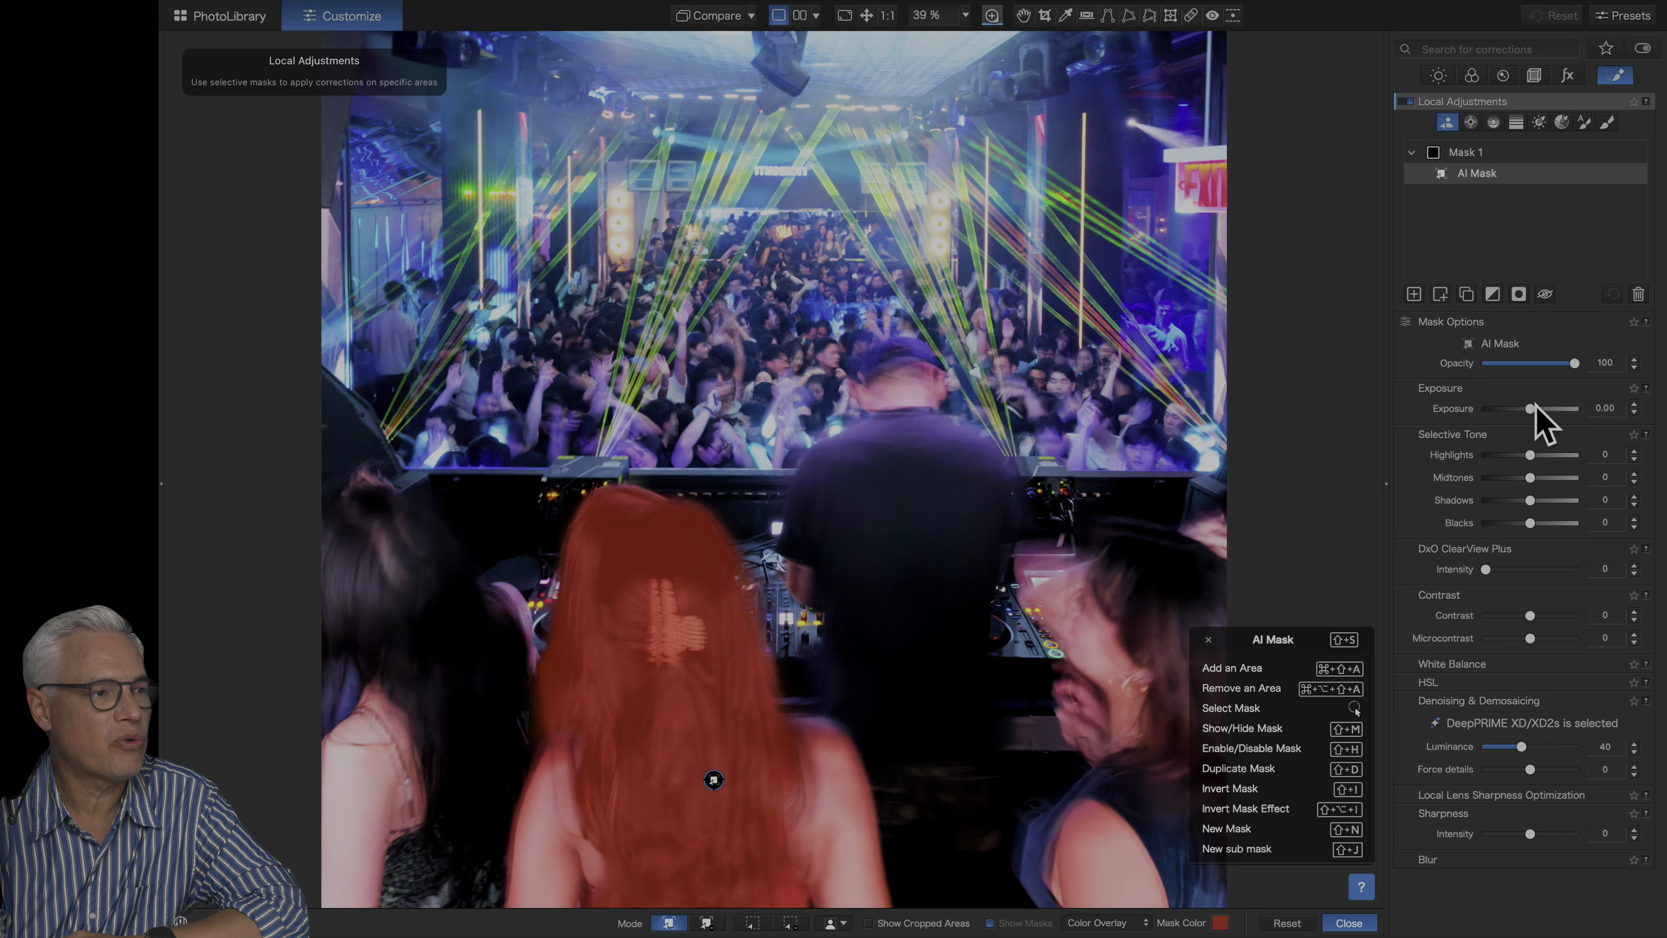
pyautogui.moveTo(1536, 415); pyautogui.dragTo(1541, 414)
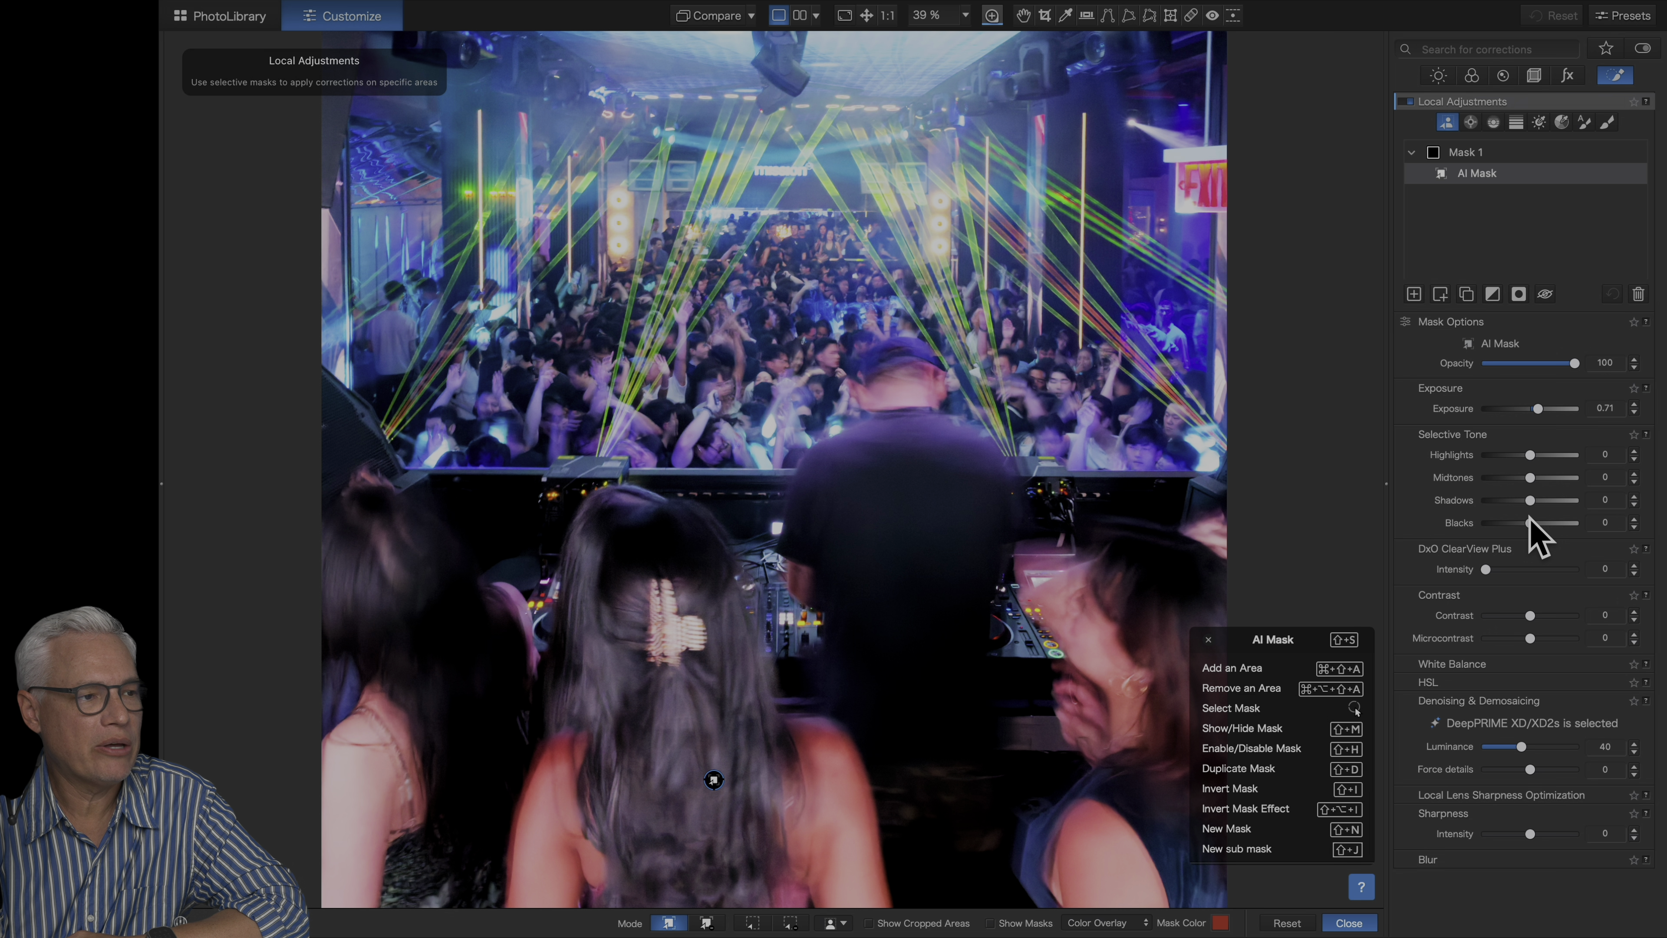
pyautogui.moveTo(1529, 522); pyautogui.dragTo(1523, 523)
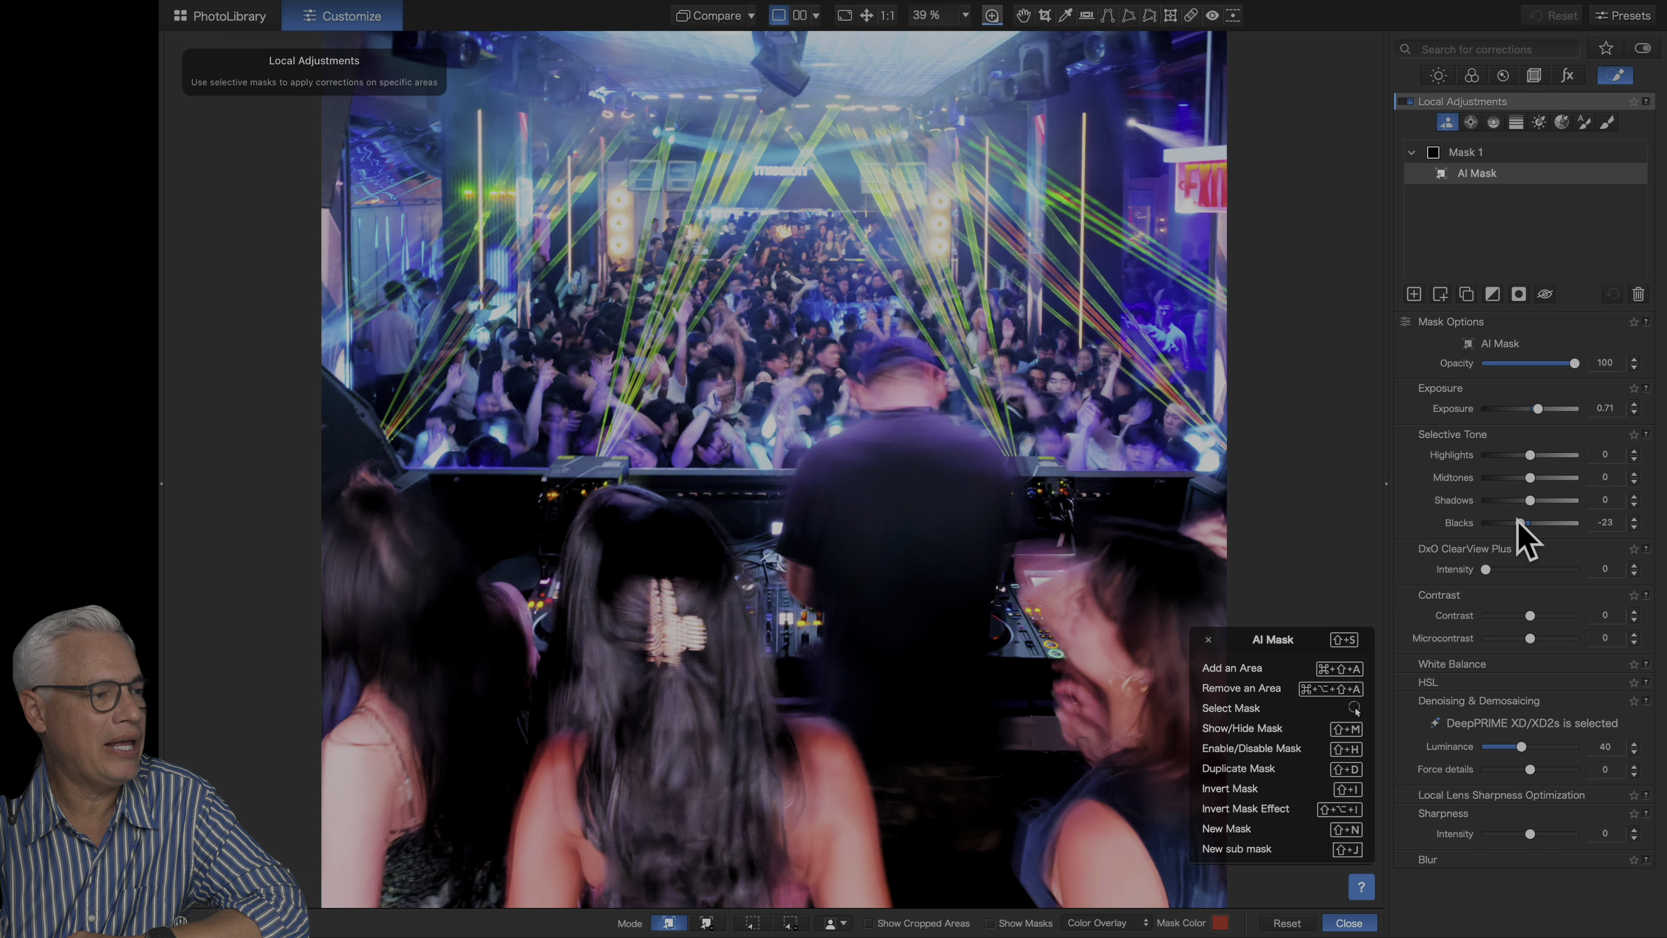
pyautogui.moveTo(1530, 615); pyautogui.dragTo(1559, 638)
pyautogui.moveTo(1507, 743); pyautogui.dragTo(1527, 745)
pyautogui.press('super+plus')
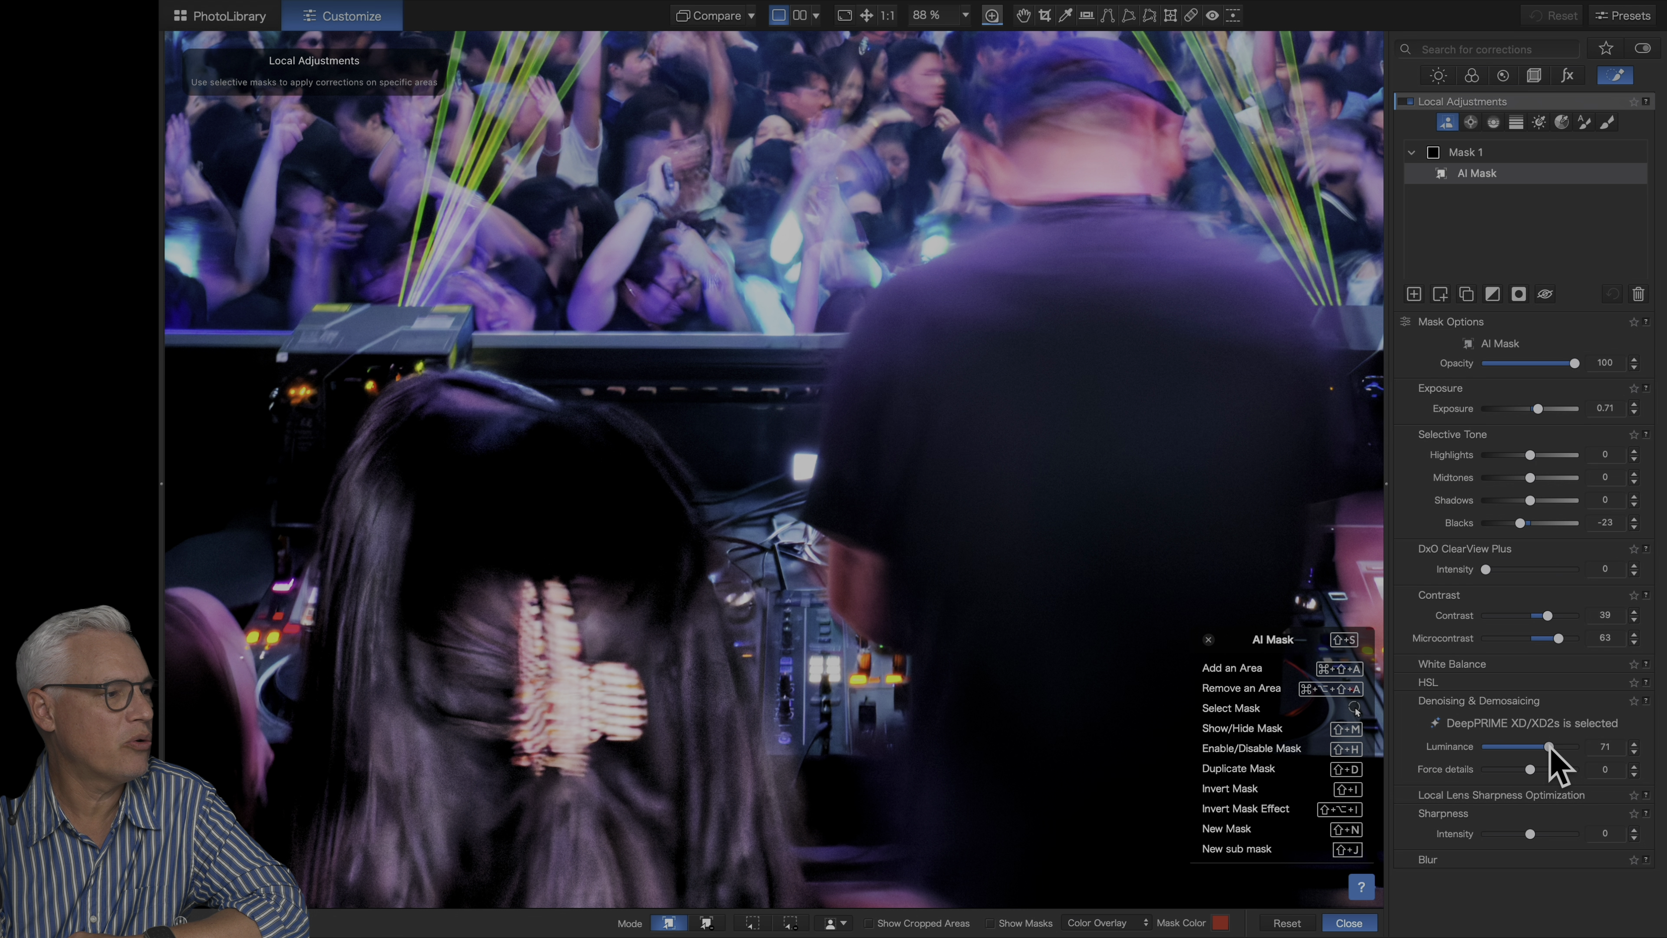
pyautogui.press('super+0')
# Add an AI mask on the DJ's shirt and lower its Exposure slightly
pyautogui.click(1004, 494)
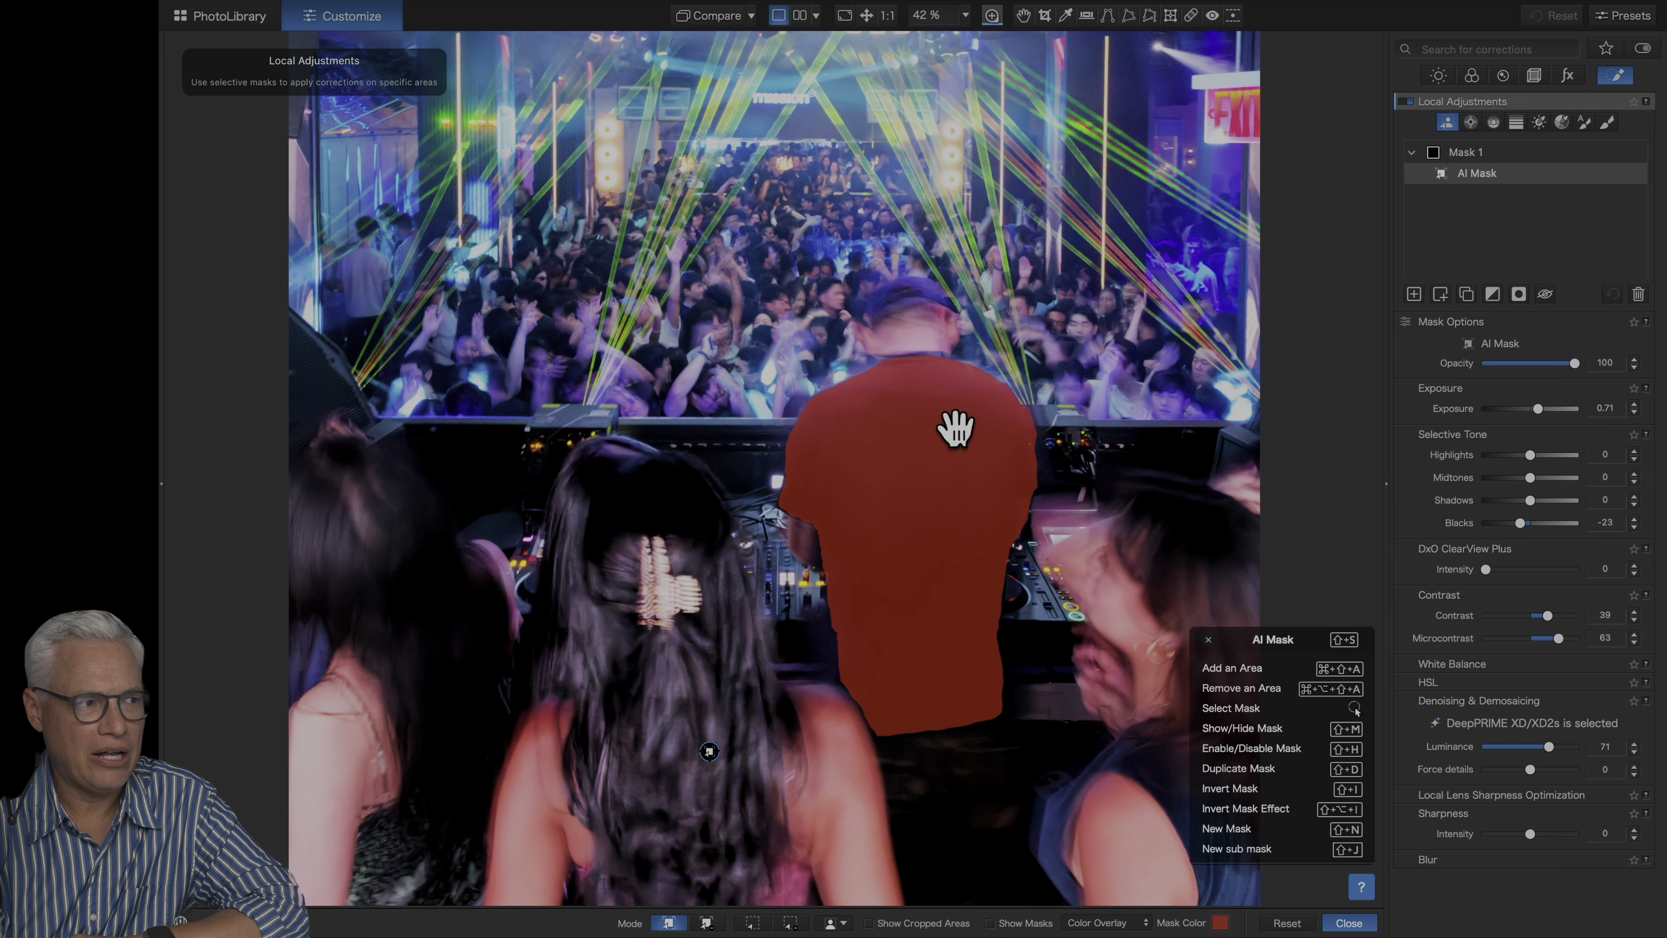
pyautogui.click(956, 427)
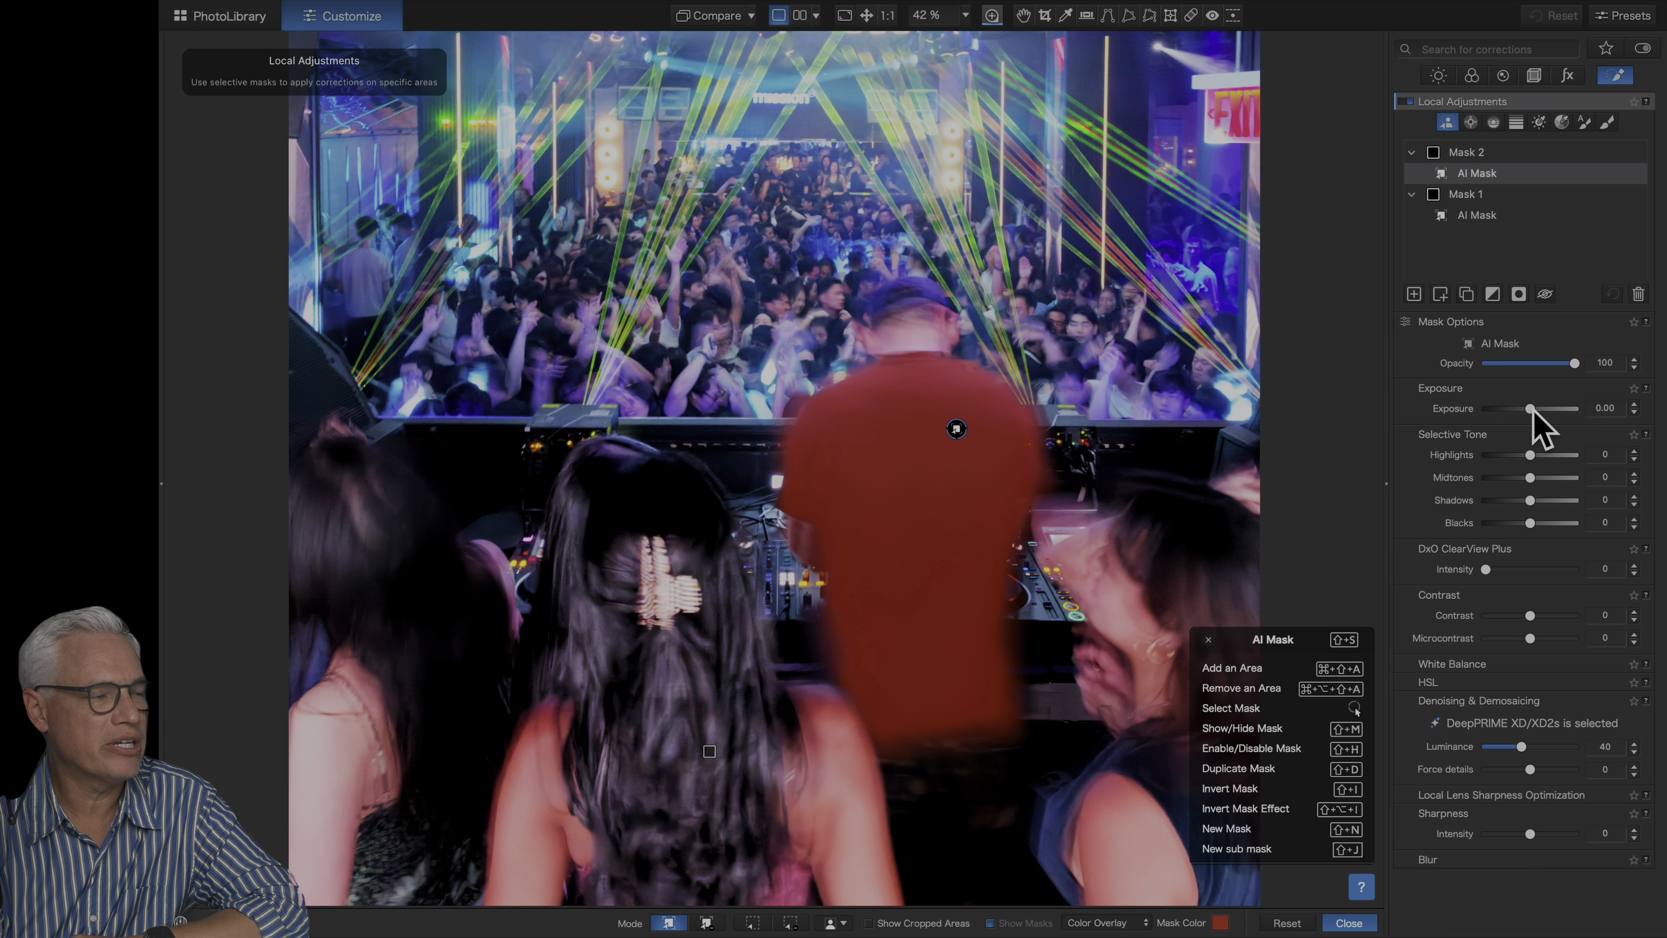
pyautogui.moveTo(1530, 408); pyautogui.dragTo(1526, 408)
# At 100% zoom, AI-mask the mission sign and lower its Exposure
pyautogui.press('super+alt+0')
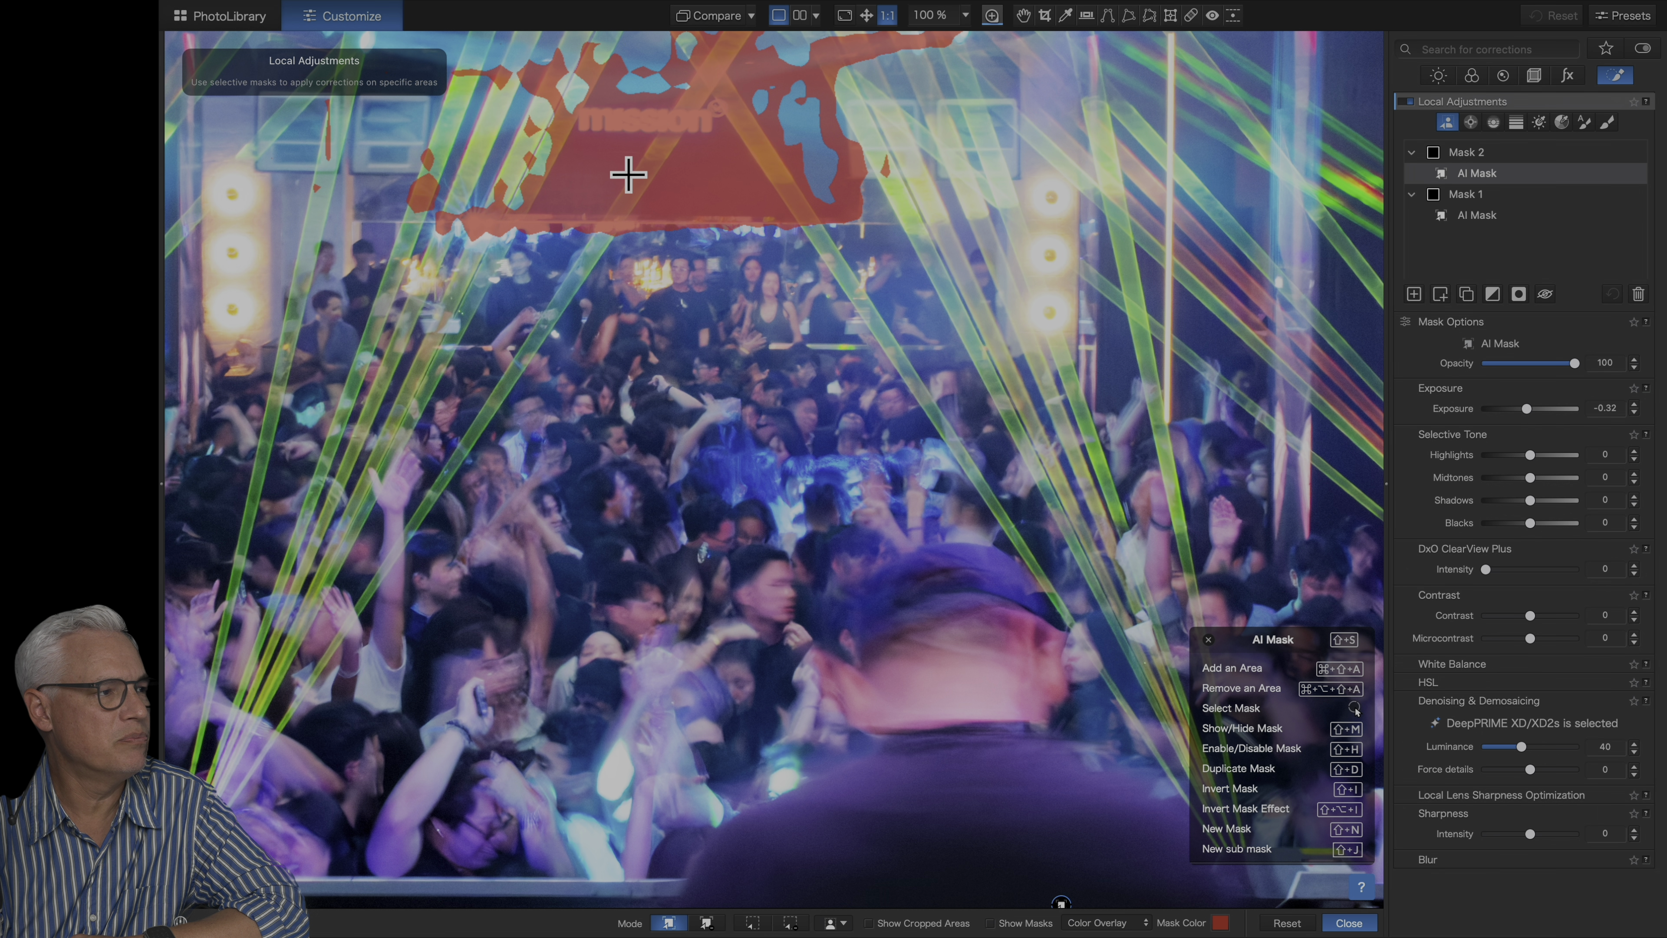
pyautogui.click(679, 128)
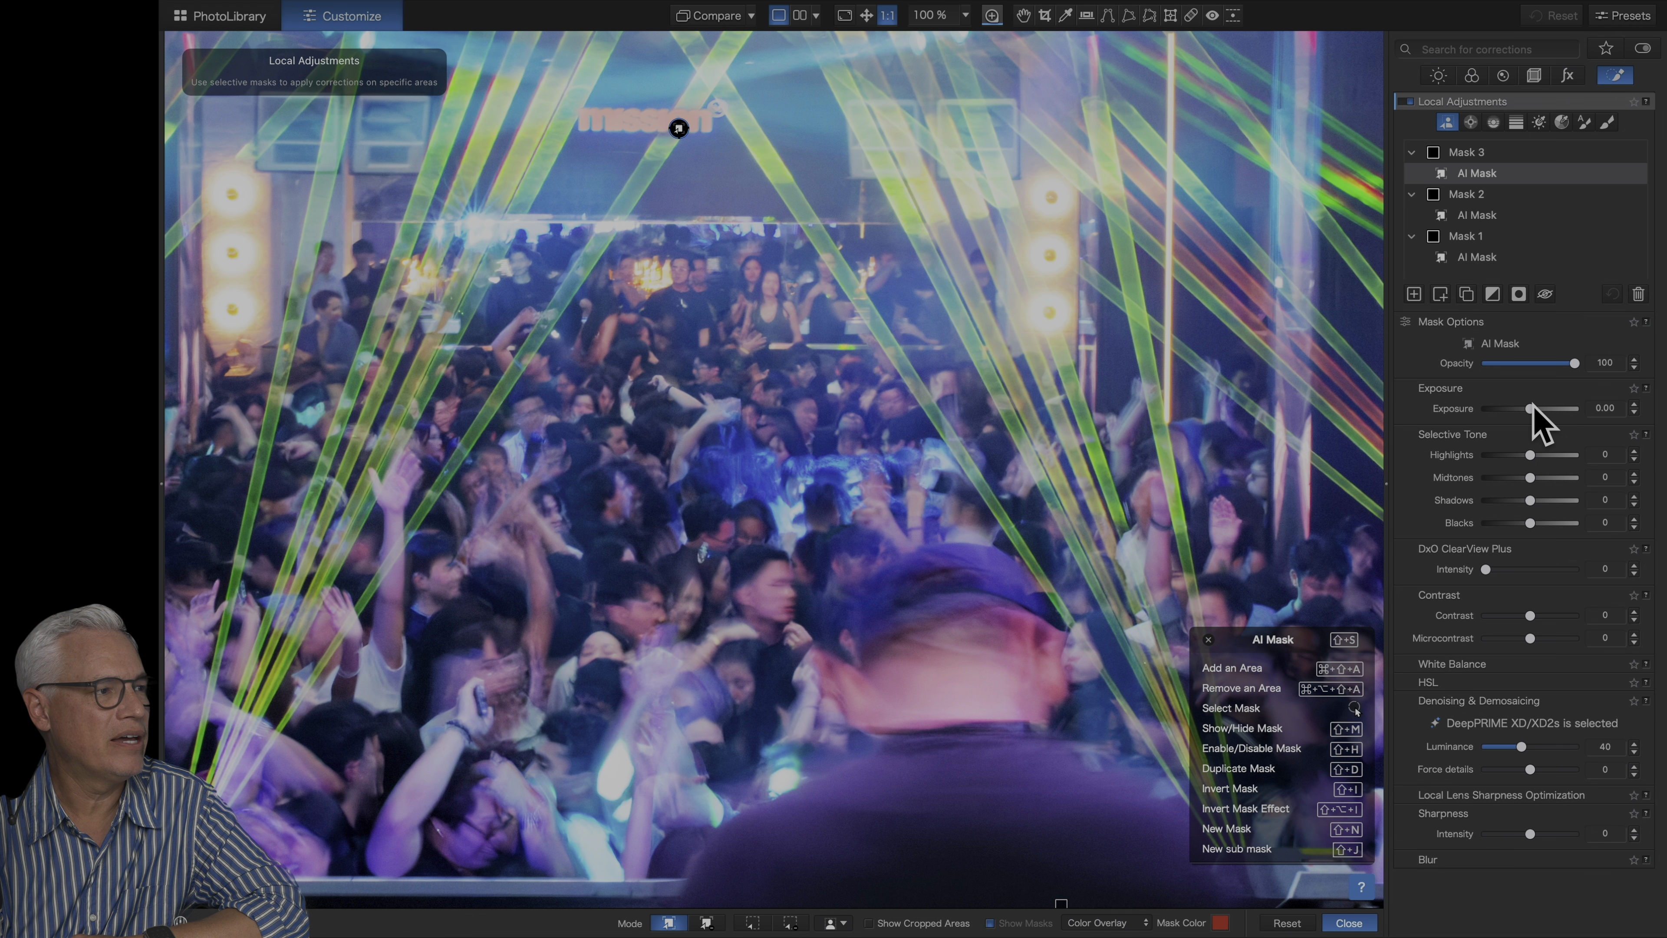
pyautogui.moveTo(1530, 408); pyautogui.dragTo(1527, 402)
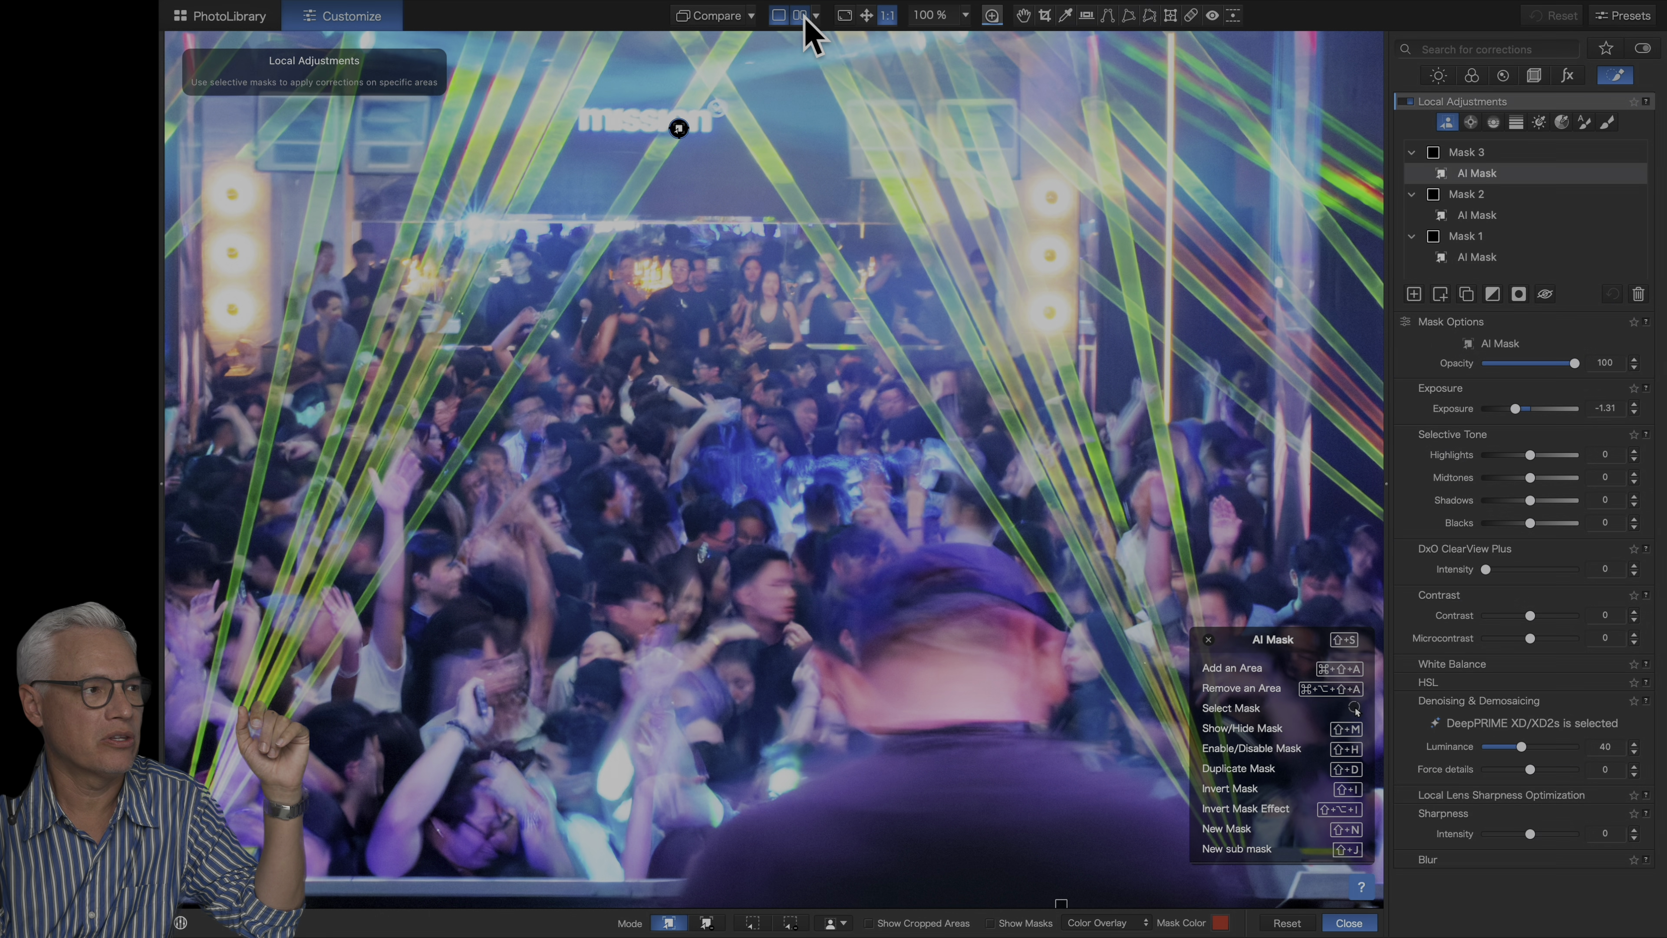
# Compare the edited nightclub photo with the original, both fitted to the view
pyautogui.click(799, 16)
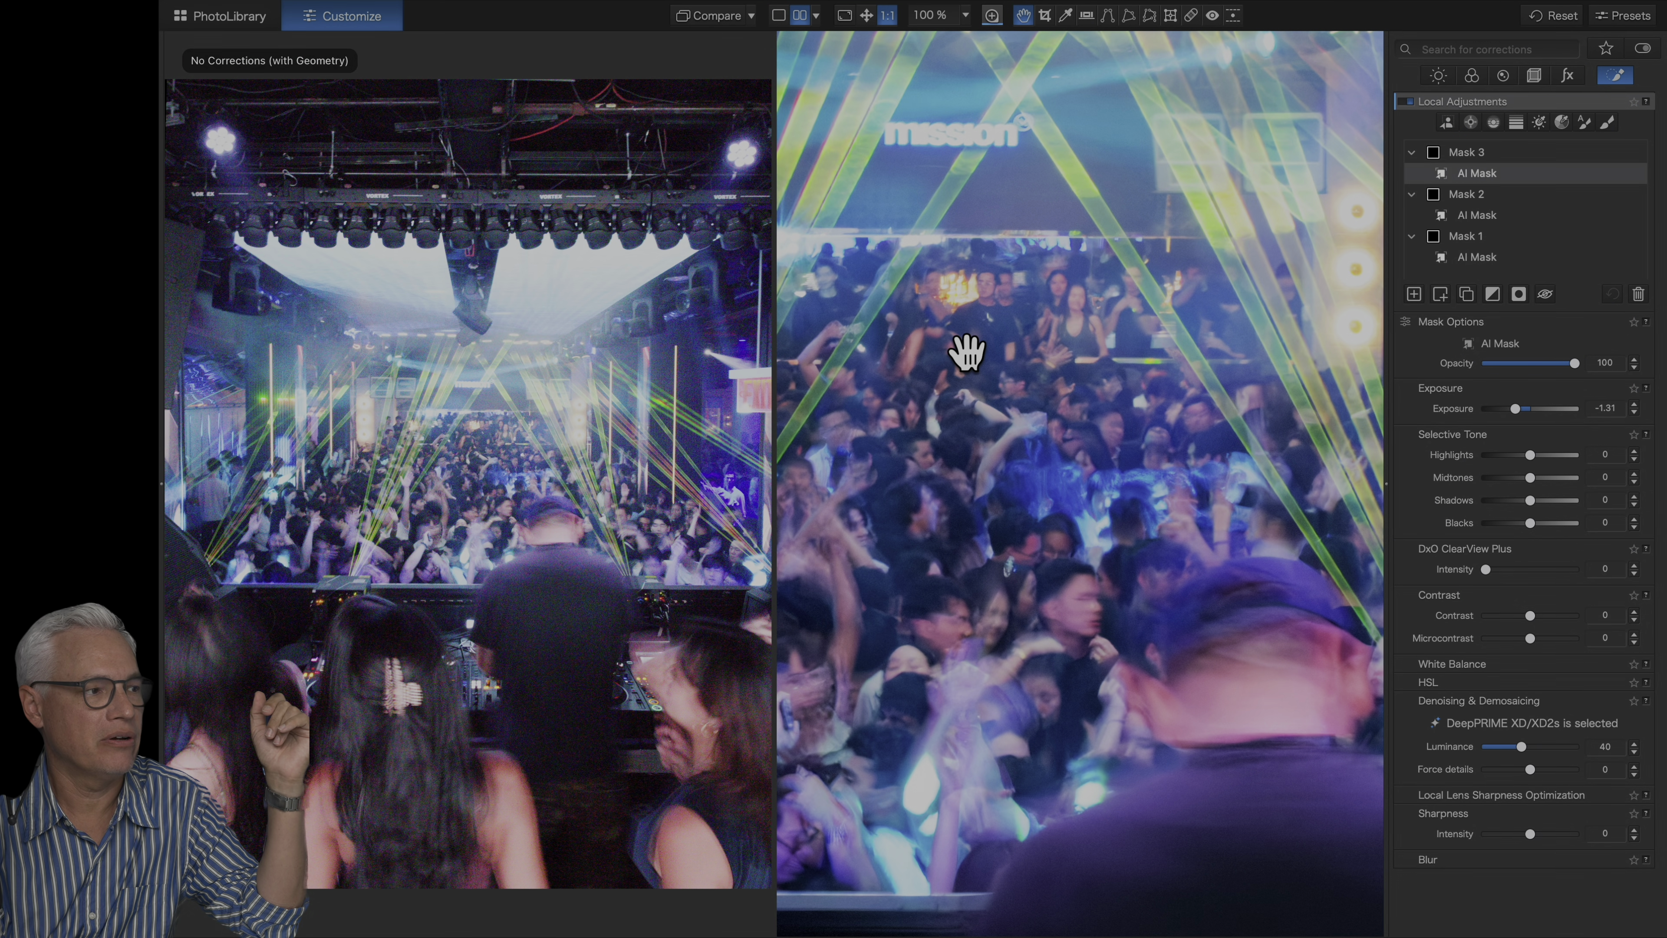
pyautogui.press('super+0')
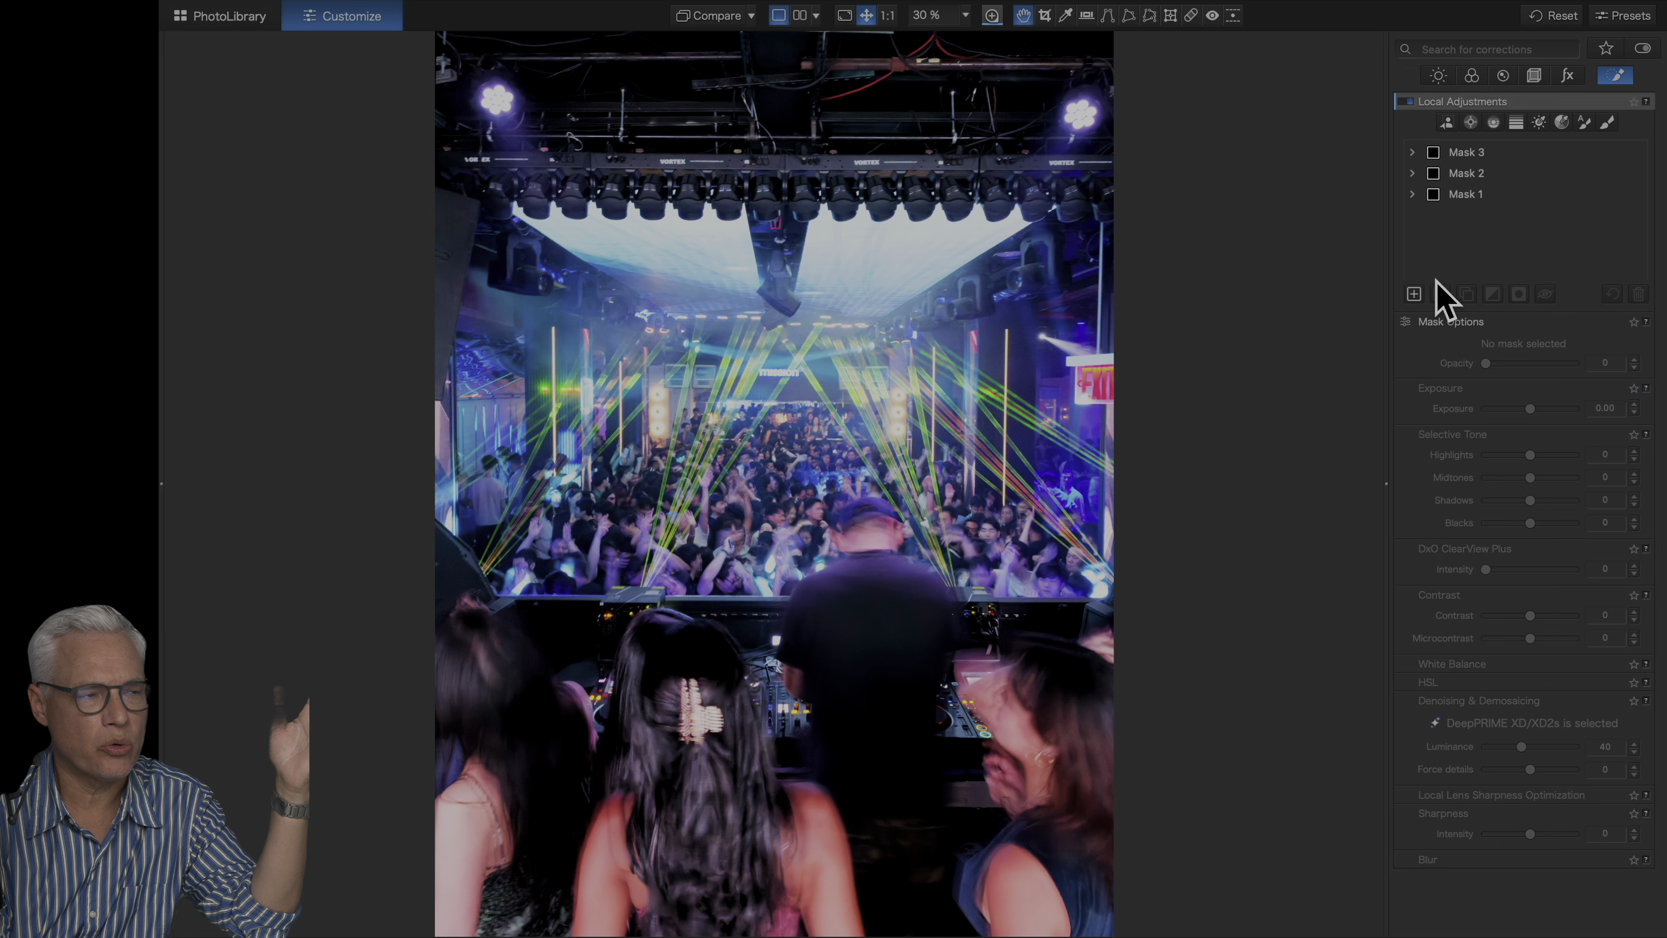
# Create a luminosity mask sampled from the DJ's dark shirt, covering range 18–64
pyautogui.click(1540, 122)
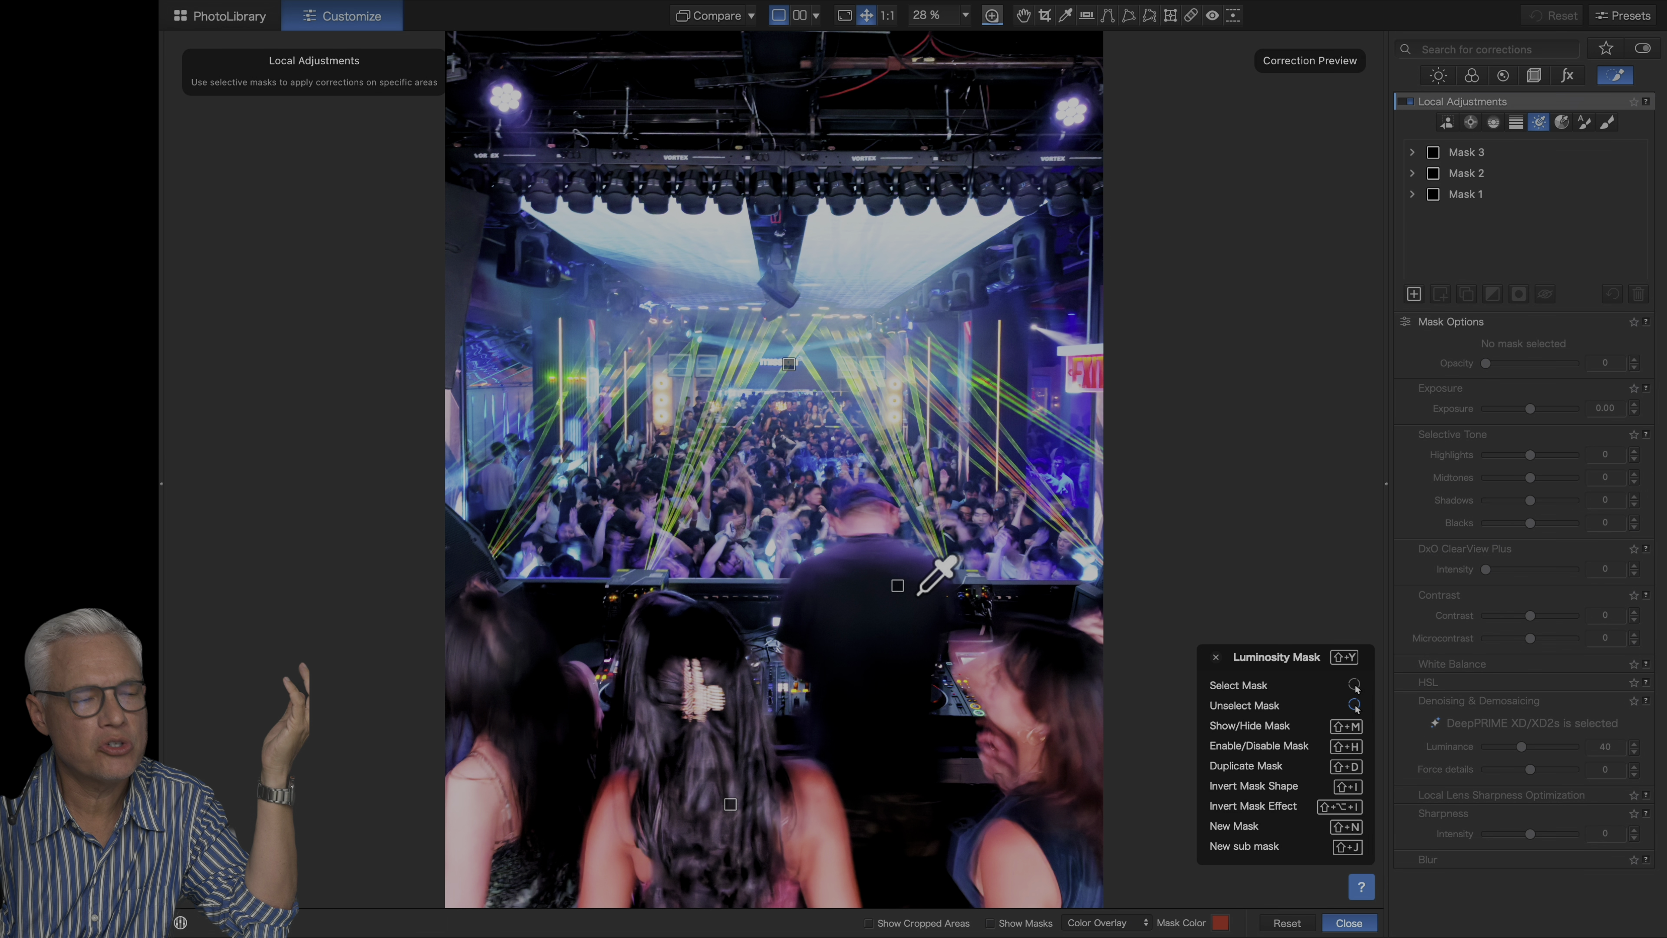
pyautogui.click(846, 596)
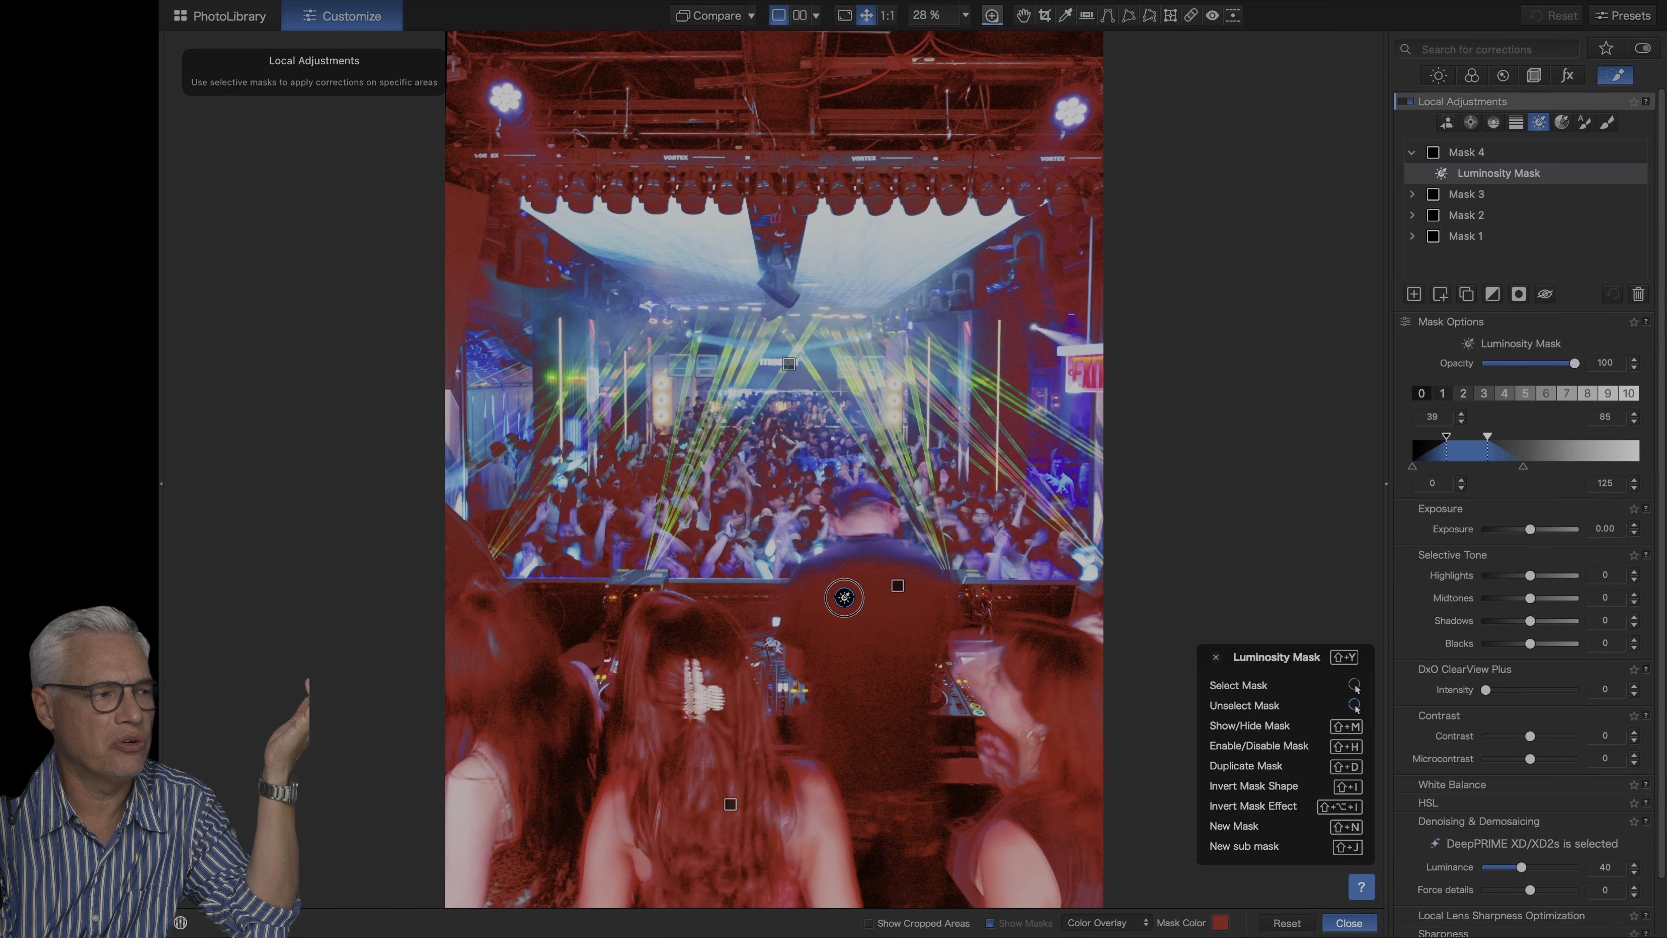
pyautogui.click(847, 624)
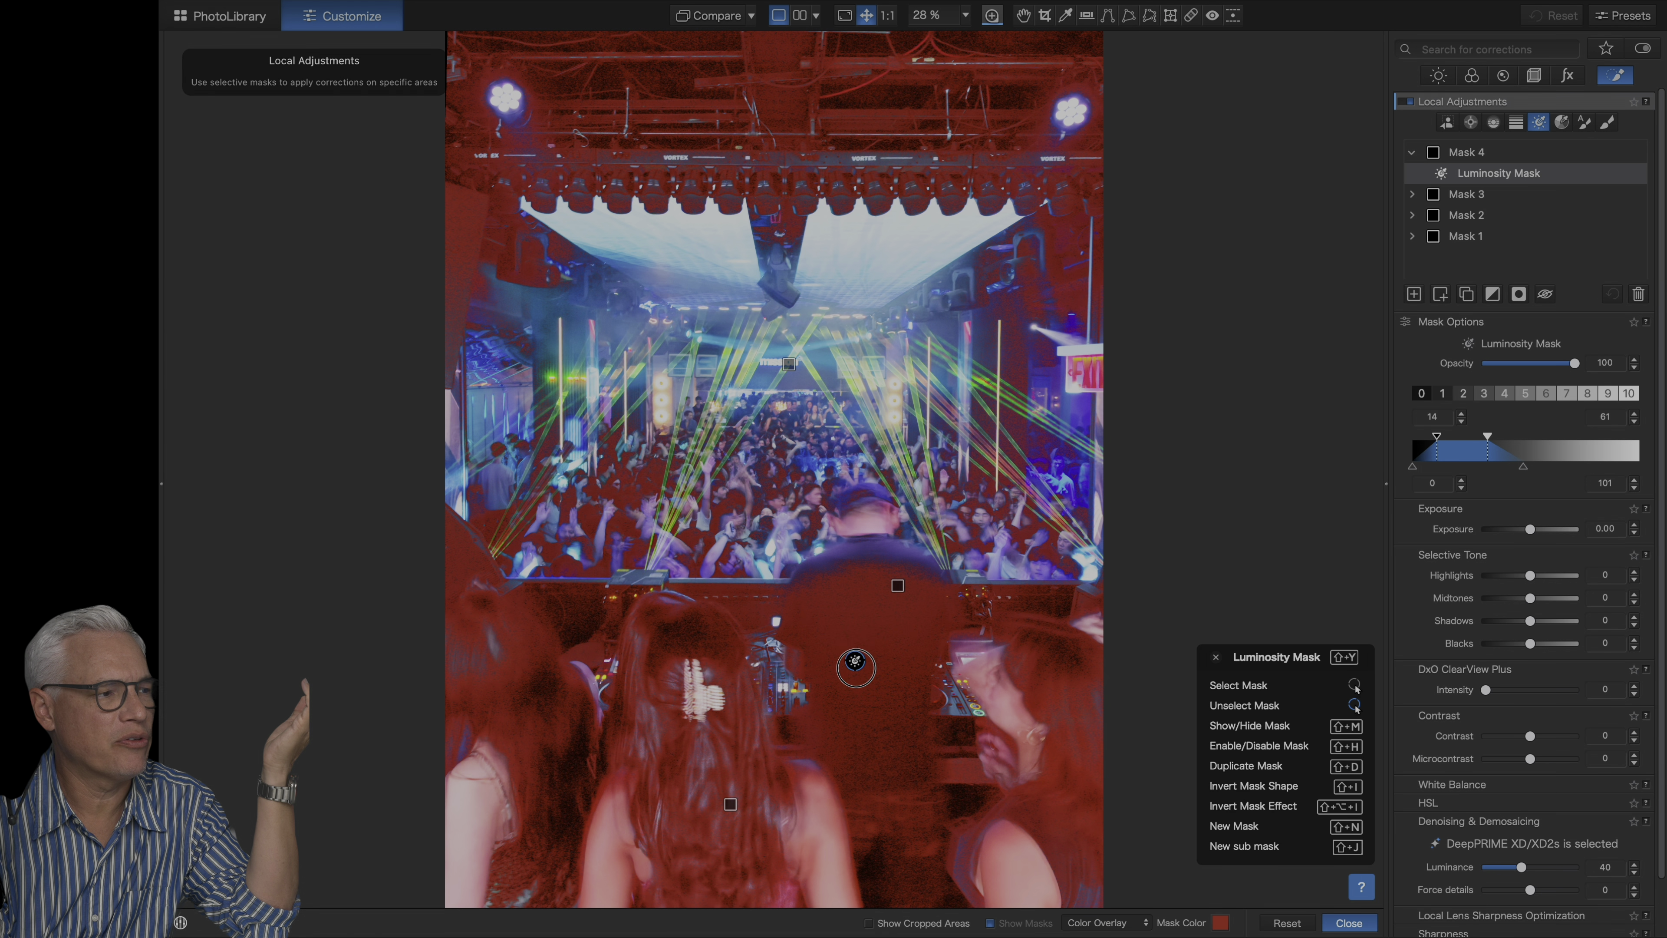
pyautogui.click(874, 679)
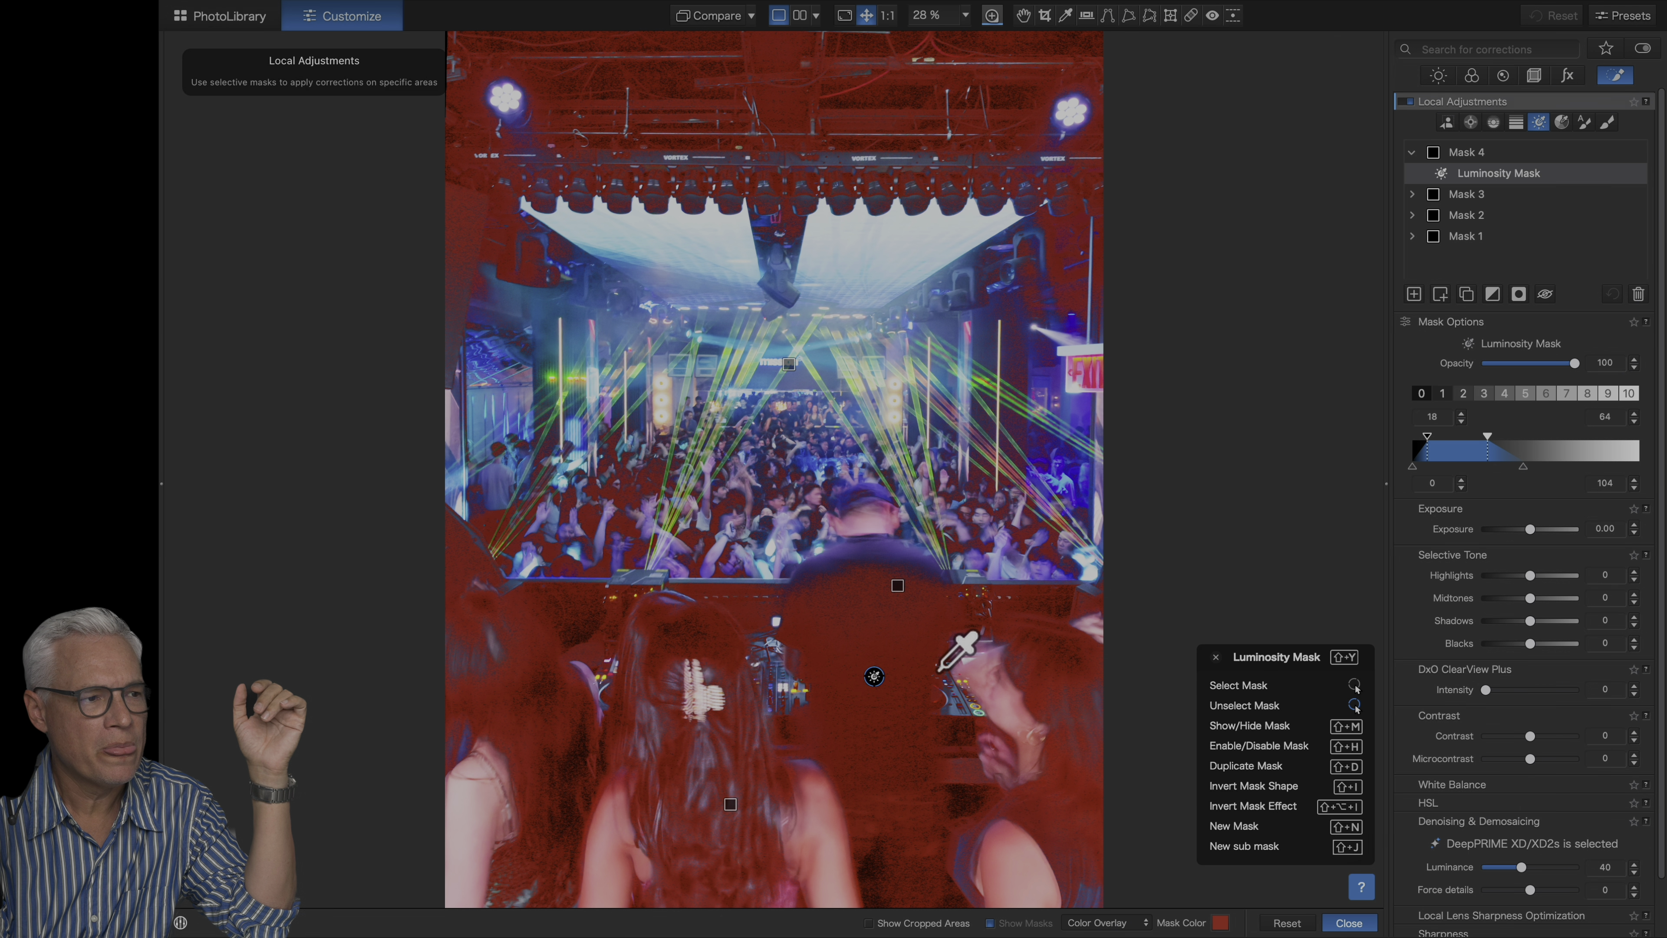
# Hide the mask overlay and raise the mask's Luminance noise reduction to 74
pyautogui.hotkey('shift', 'm')
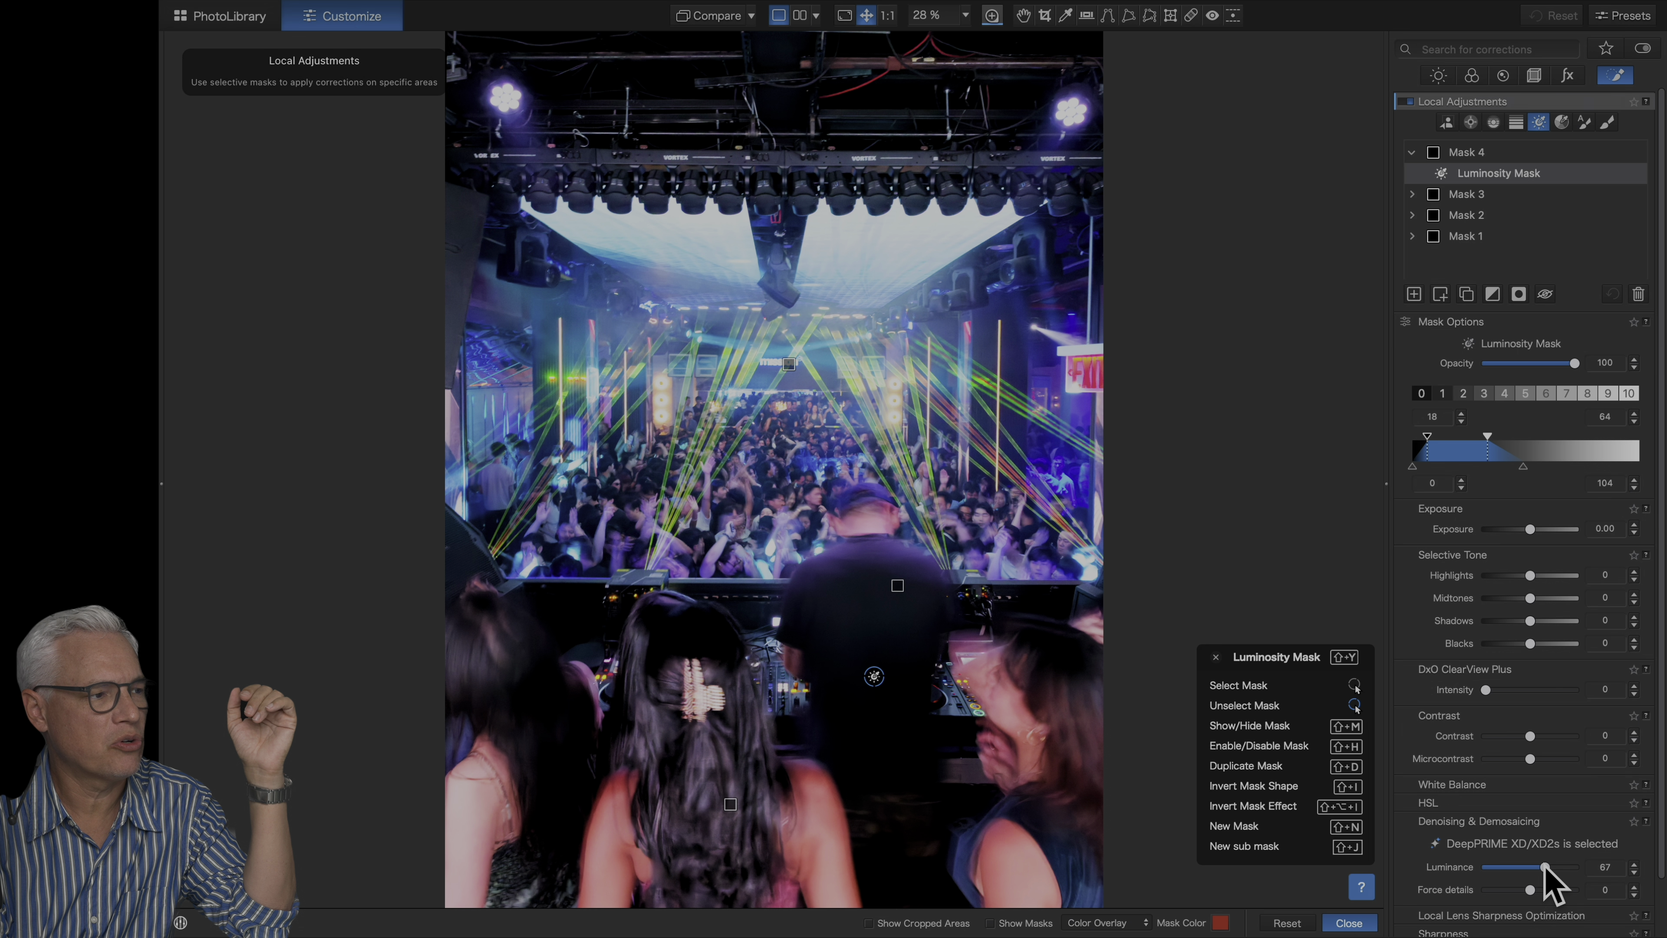
pyautogui.click(1546, 867)
pyautogui.moveTo(1547, 867); pyautogui.dragTo(1551, 868)
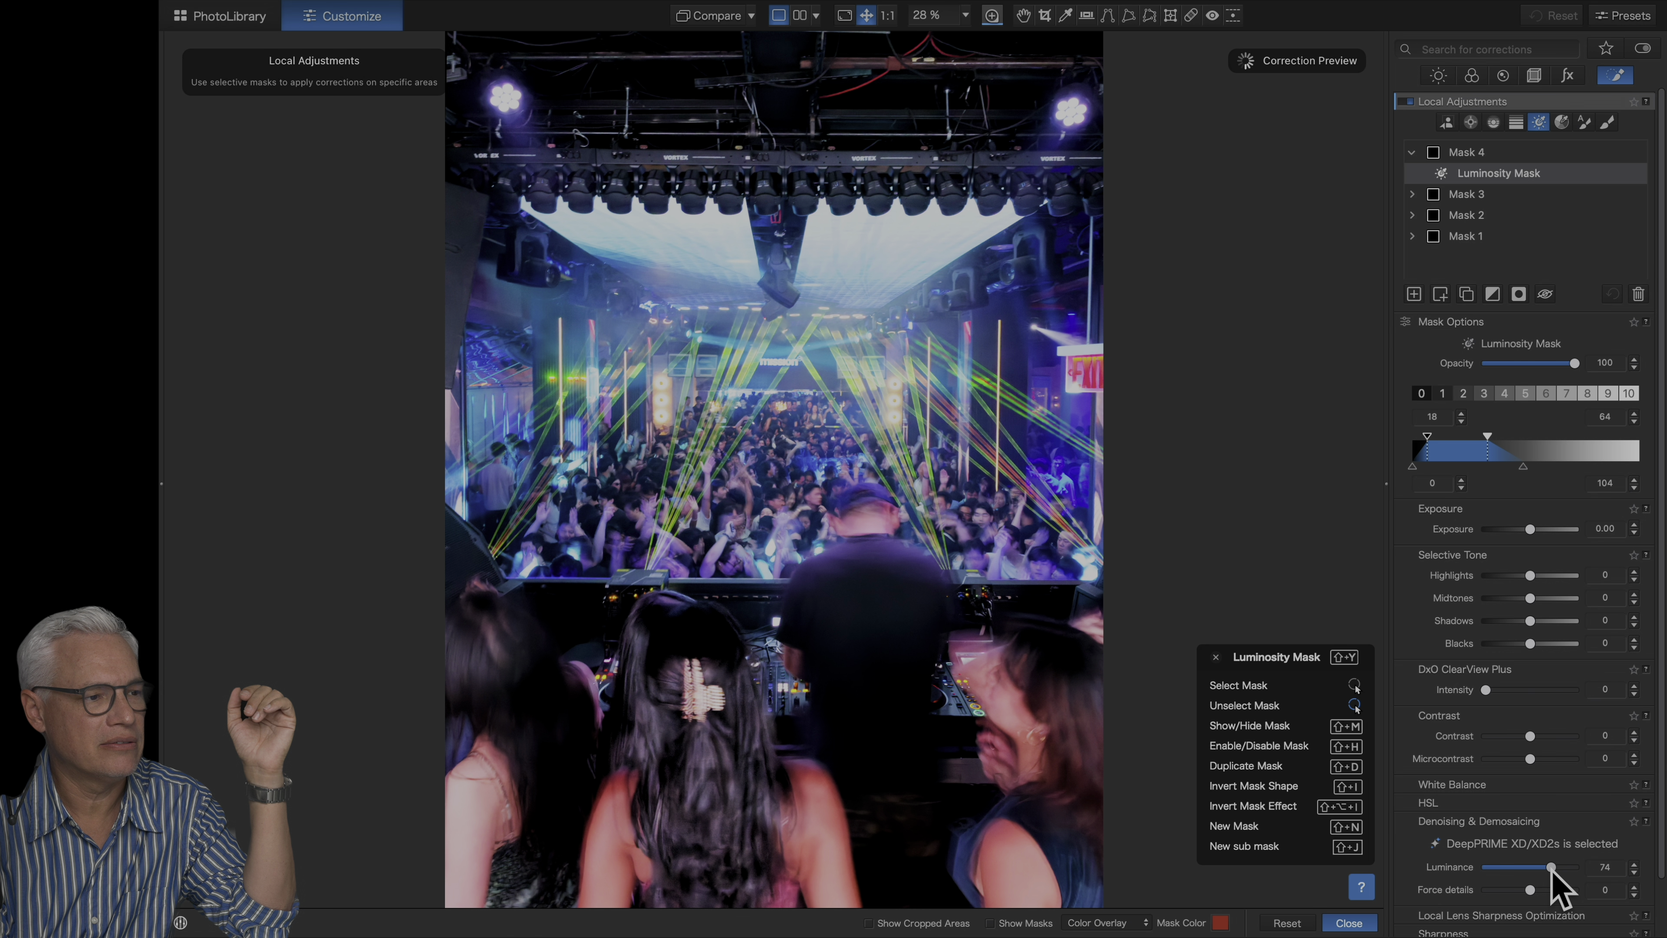
pyautogui.scroll(5, 864, 529)
# At 164% zoom, pan across the crowd, the DJ's shoulder and the mixer to inspect noise
pyautogui.press('h')
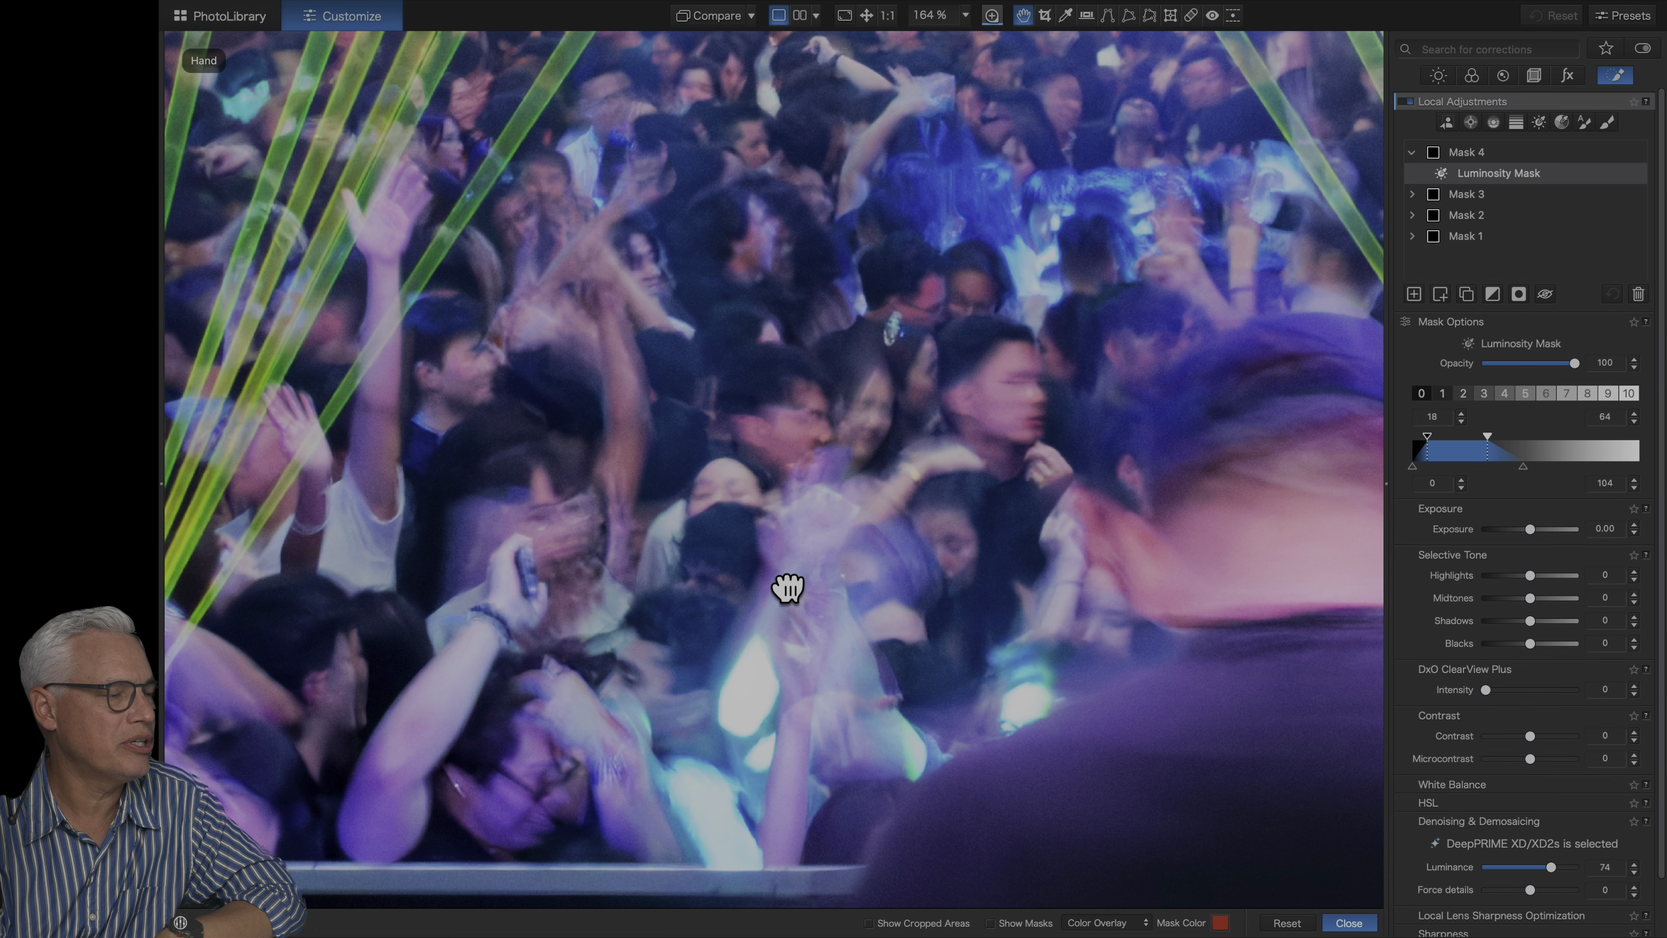
pyautogui.moveTo(789, 588); pyautogui.dragTo(771, 250)
pyautogui.moveTo(782, 559); pyautogui.dragTo(1168, 333)
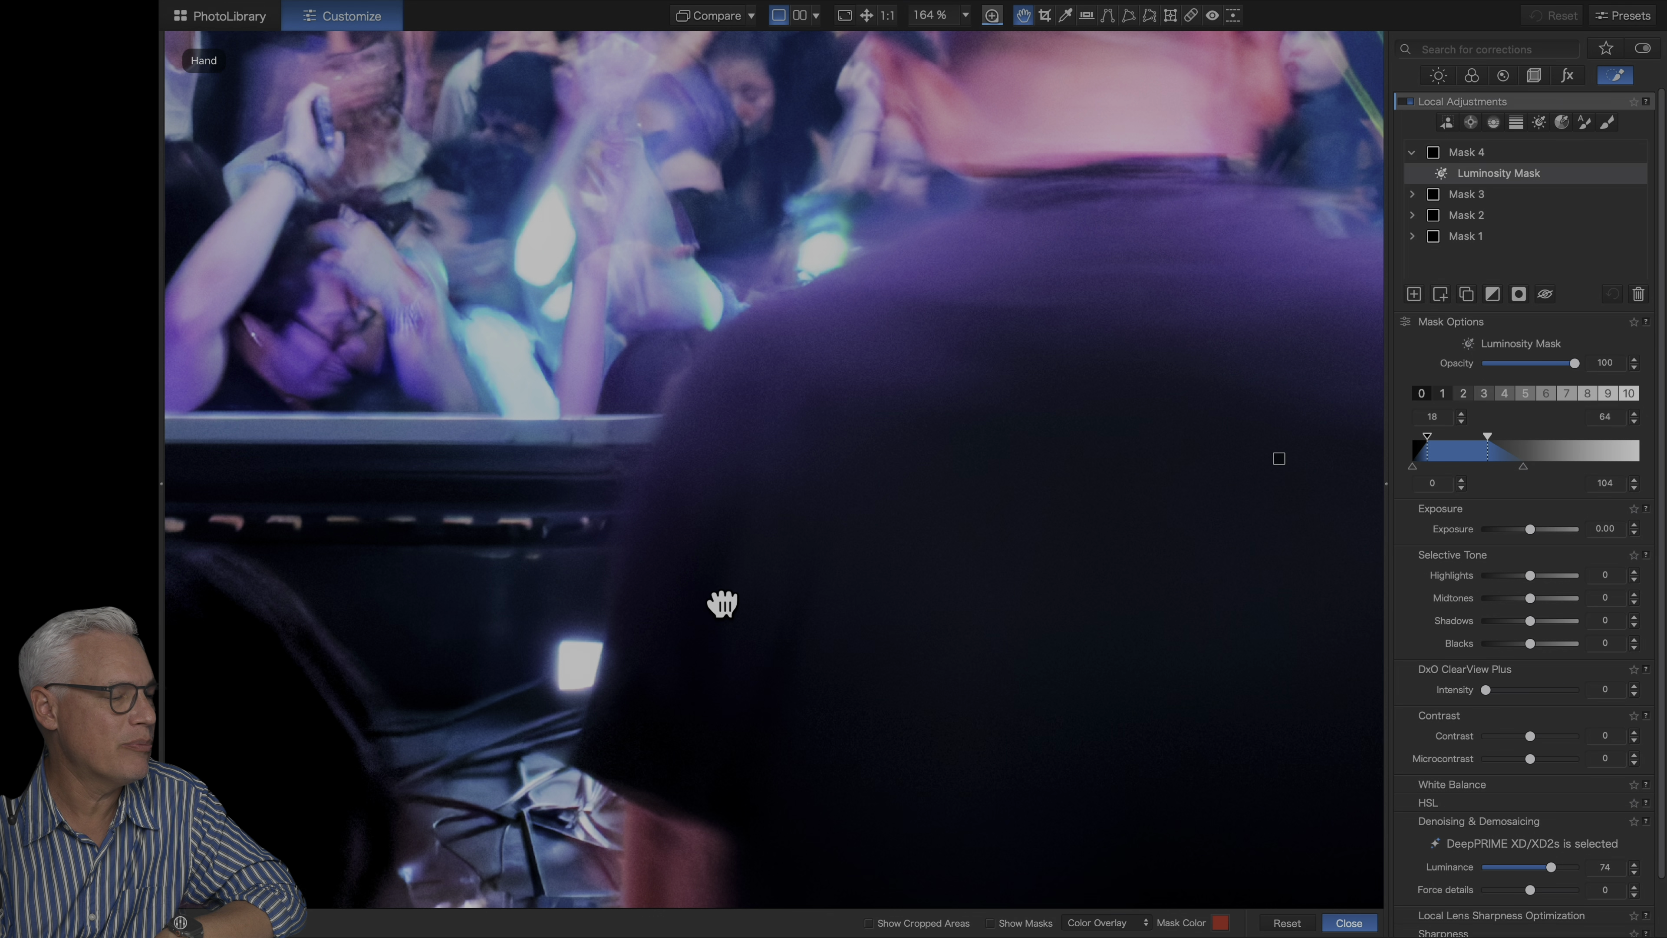
pyautogui.moveTo(722, 599); pyautogui.dragTo(688, 469)
pyautogui.moveTo(1012, 493); pyautogui.dragTo(755, 674)
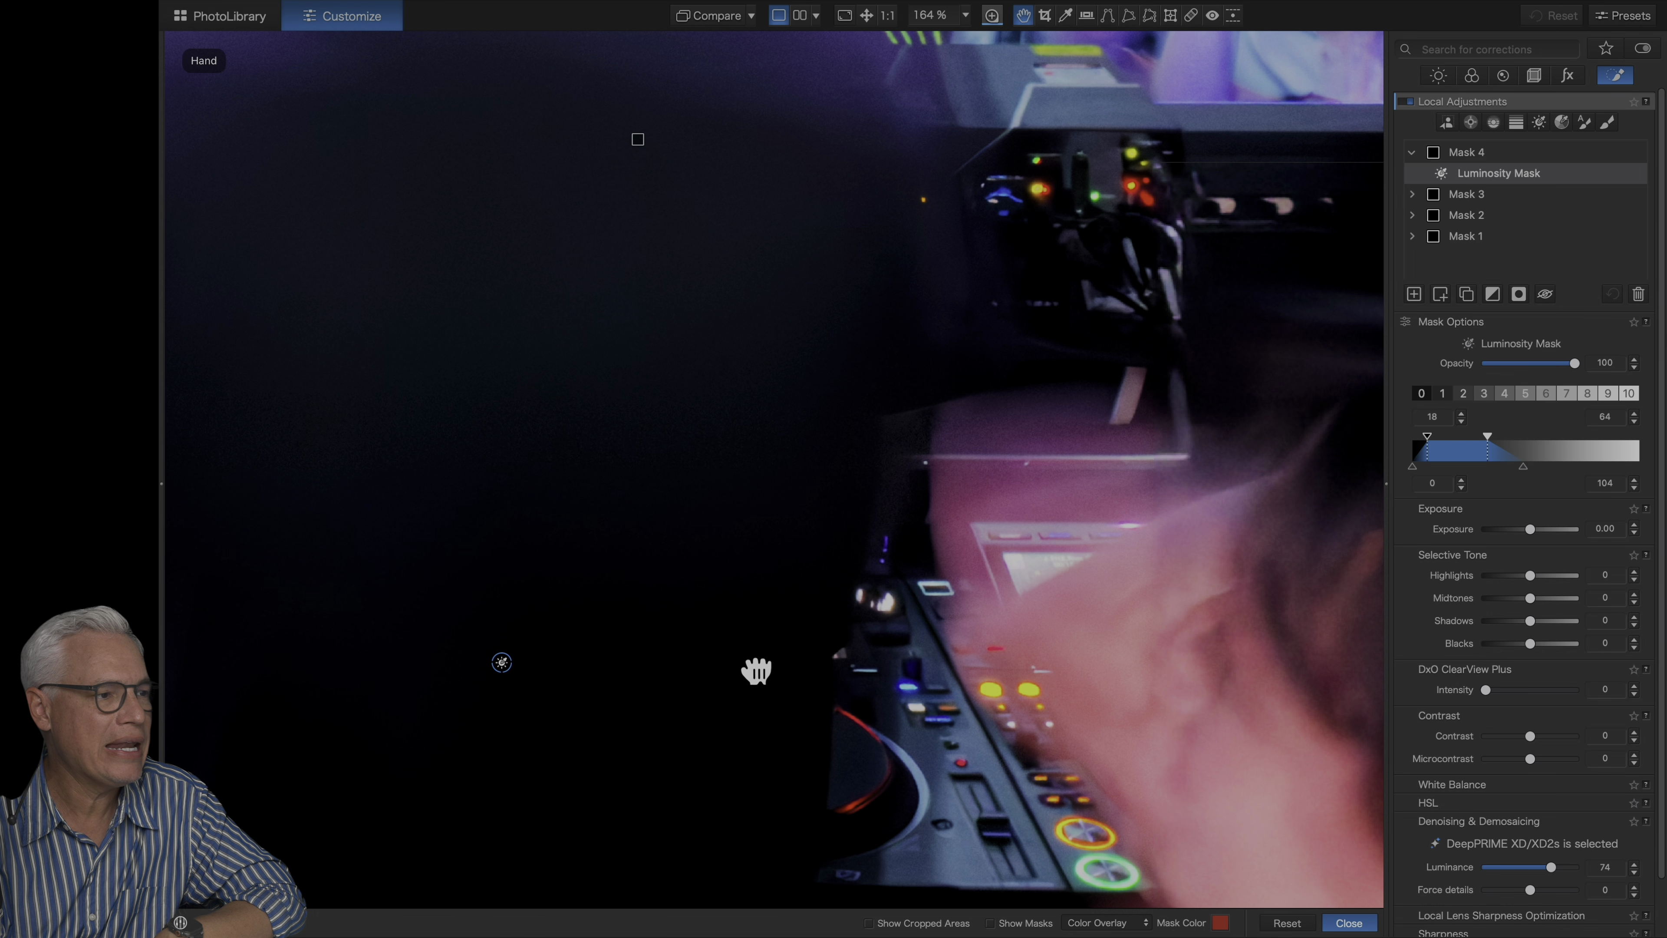
pyautogui.scroll(5, 744, 663)
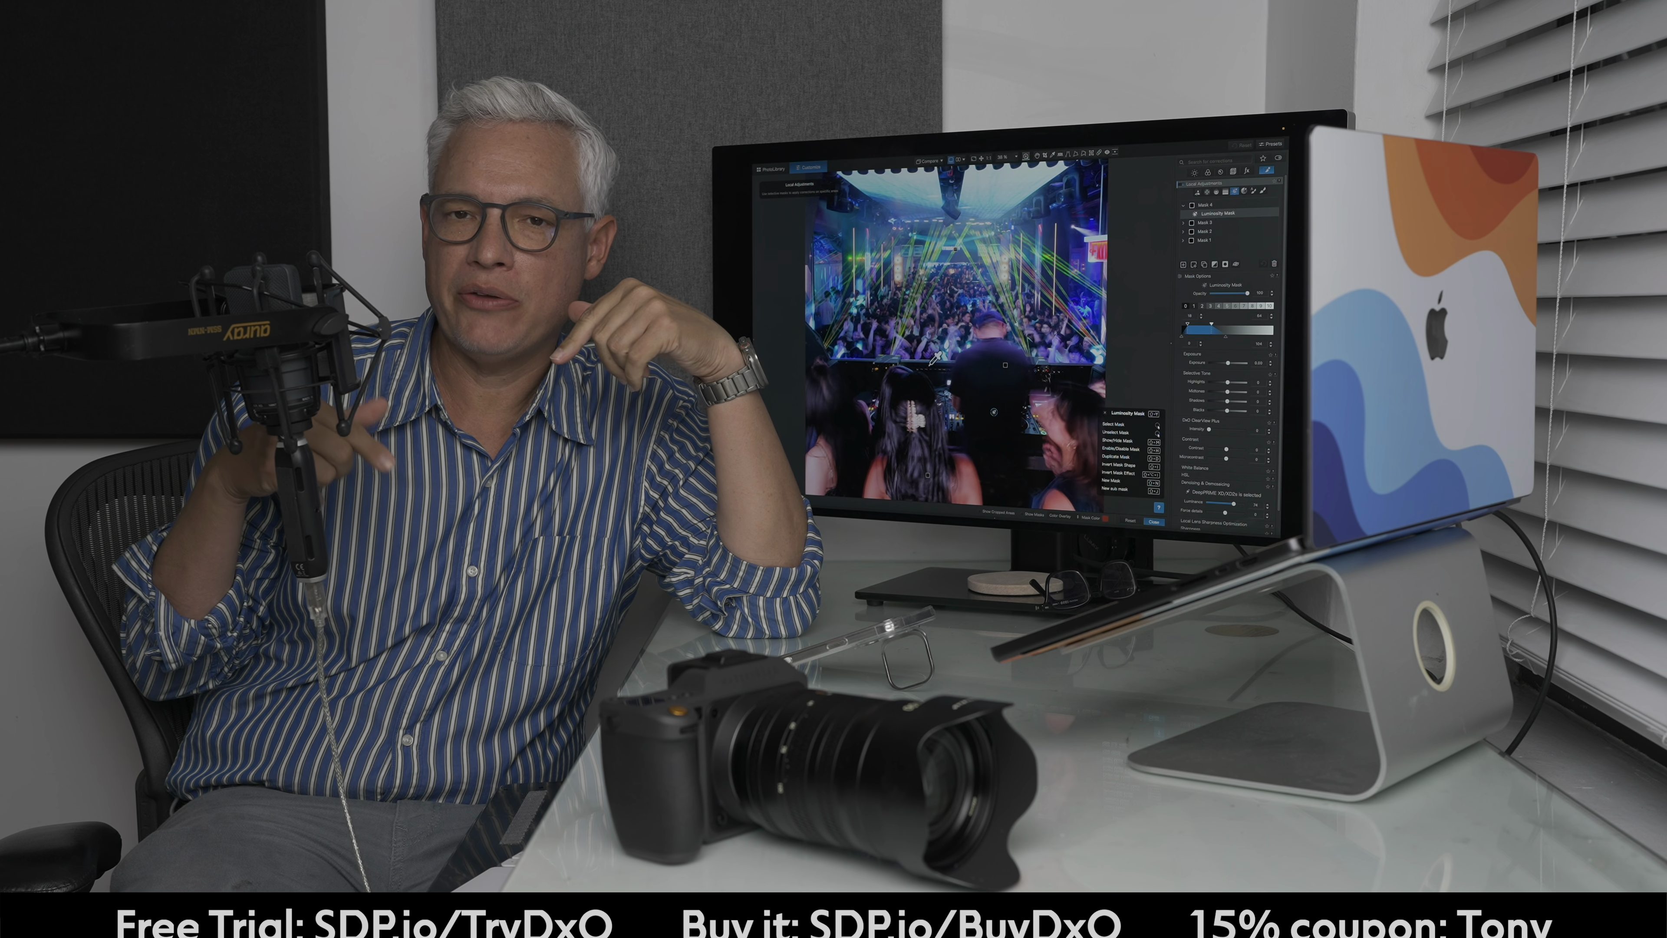